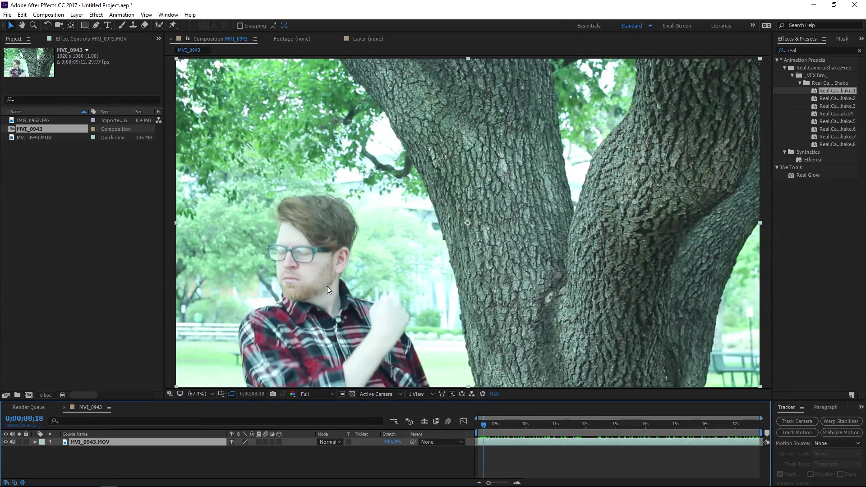
Step: Examine the man's face and glasses in the MVI_0943 clip between about 9 and 13 seconds
drag(485, 429, 508, 431)
scroll(368, 307, up, 1)
drag(369, 308, 566, 246)
scroll(525, 369, up, 1)
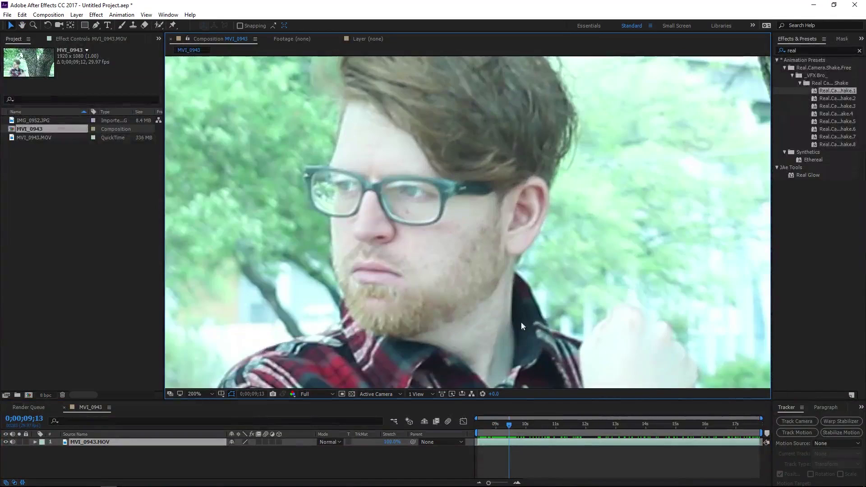
drag(517, 429, 635, 434)
key(space)
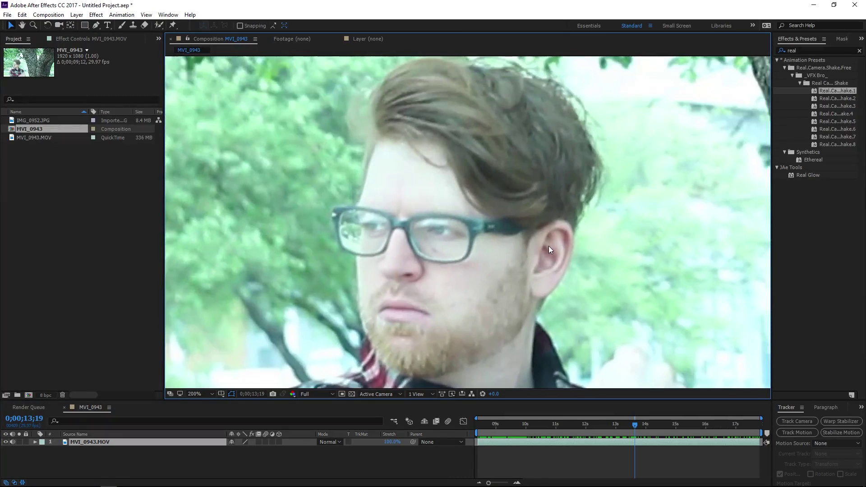
Step: Mute the audio of the MVI_0943.MOV layer and play the clip
key(space)
click(13, 443)
key(space)
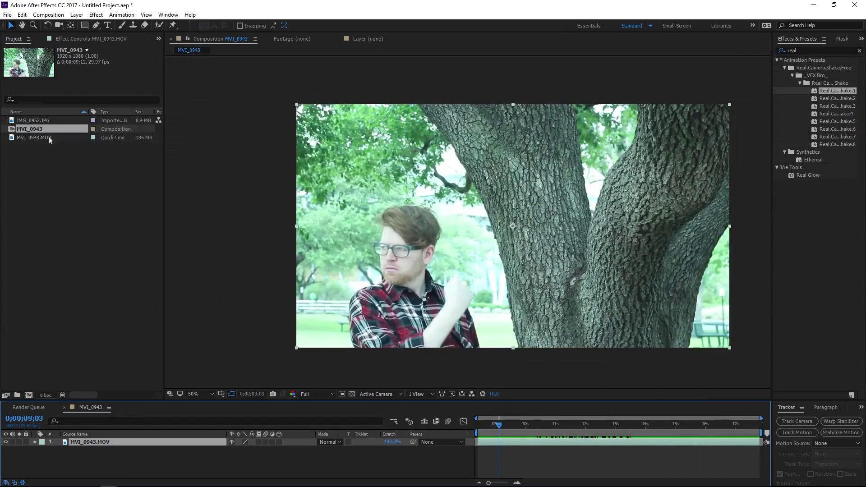
Step: Create a new composition from the IMG_0952.JPG still and fit the whole image in view
click(36, 120)
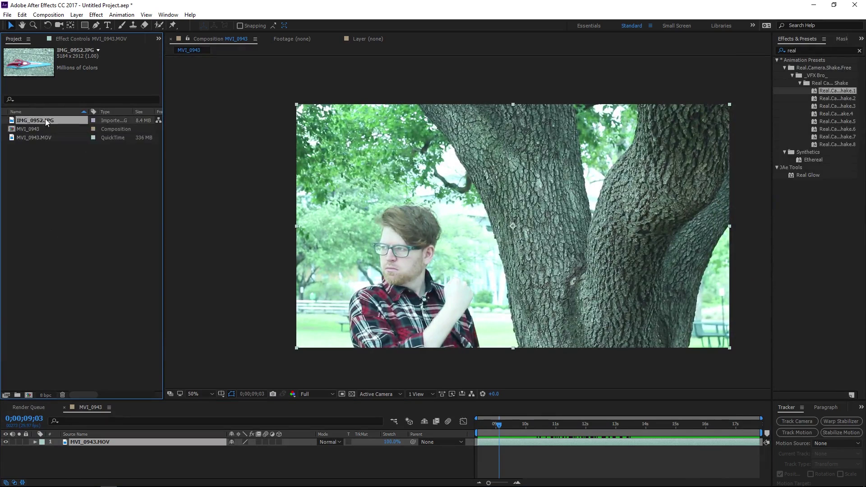
drag(35, 120, 28, 395)
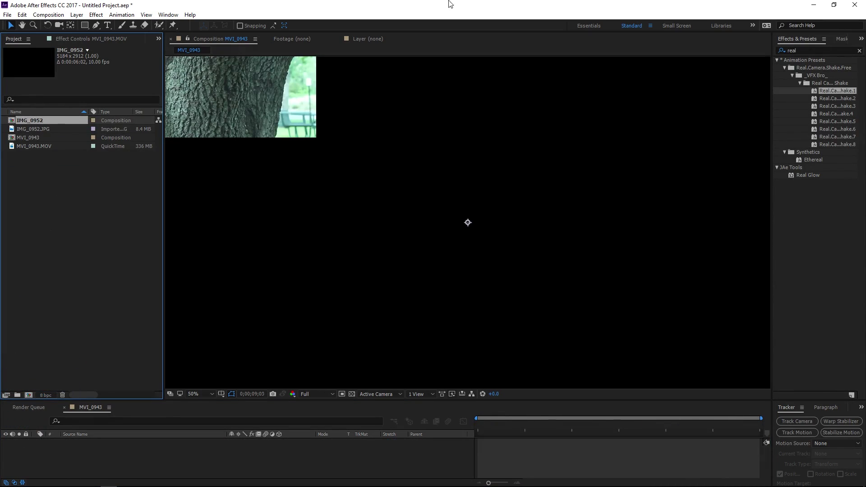
scroll(467, 238, down, 2)
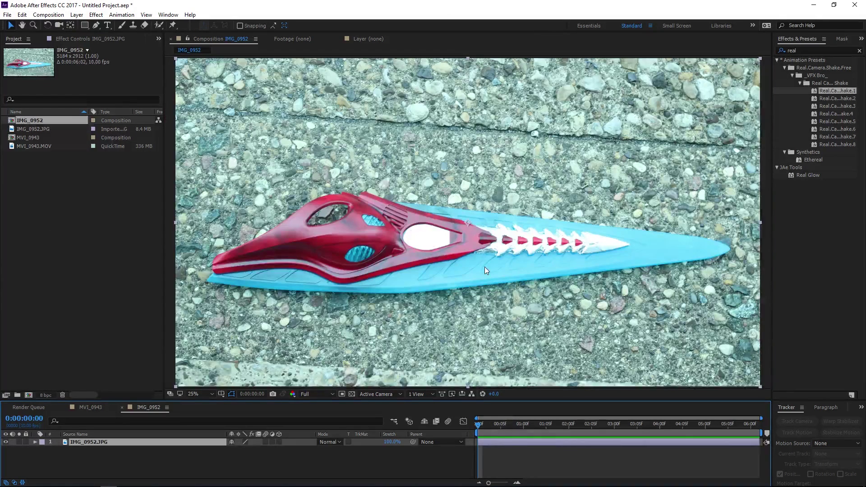
scroll(483, 277, down, 1)
scroll(484, 277, up, 1)
Step: Check the frame size, frame rate and duration in the IMG_0952 composition's settings
click(49, 14)
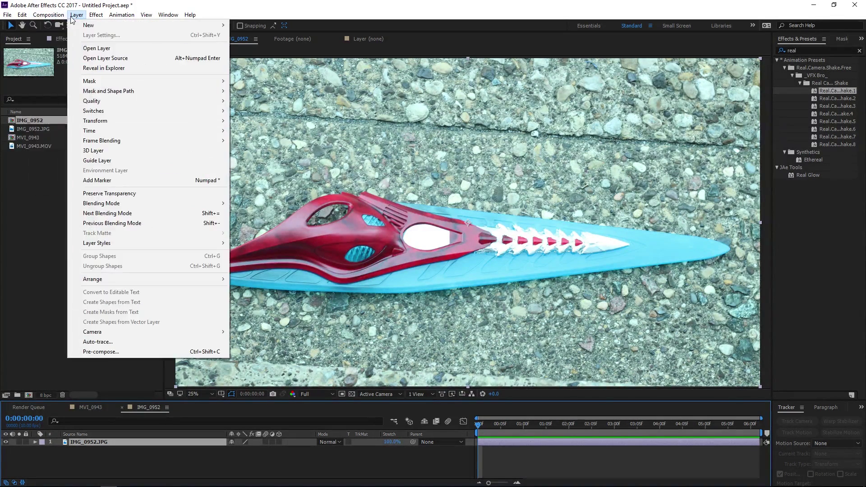
click(63, 37)
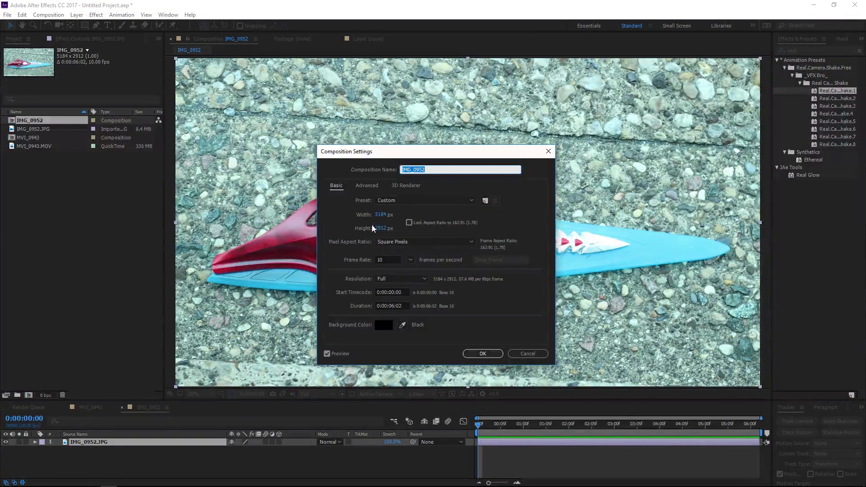
click(480, 356)
key(space)
key(space)
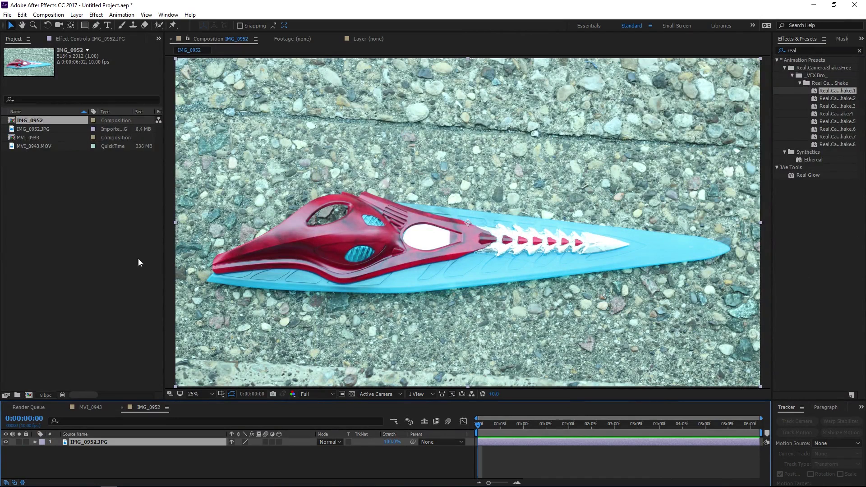
Step: Duplicate the IMG_0952.JPG layer and hide the lower copy
click(123, 446)
click(118, 442)
key(ctrl+d)
click(5, 450)
Step: Activate the Pen tool with RotoBezier enabled for masking the upper IMG_0952.JPG layer
scroll(327, 229, up, 2)
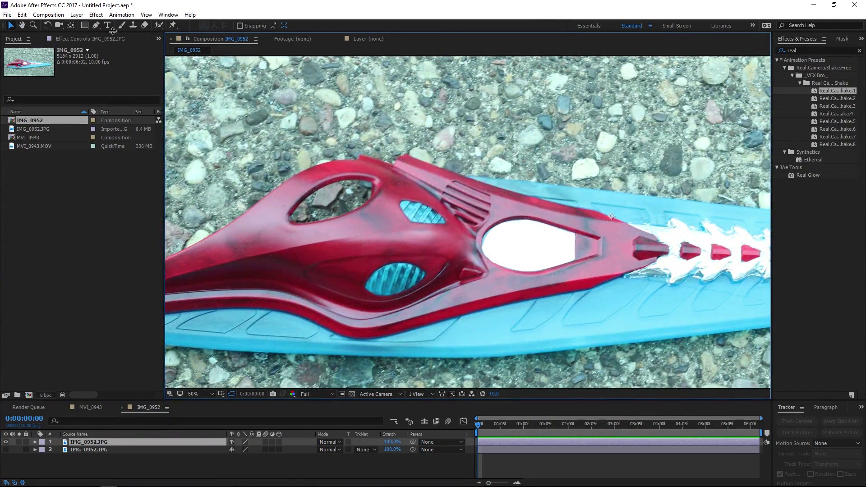
click(96, 26)
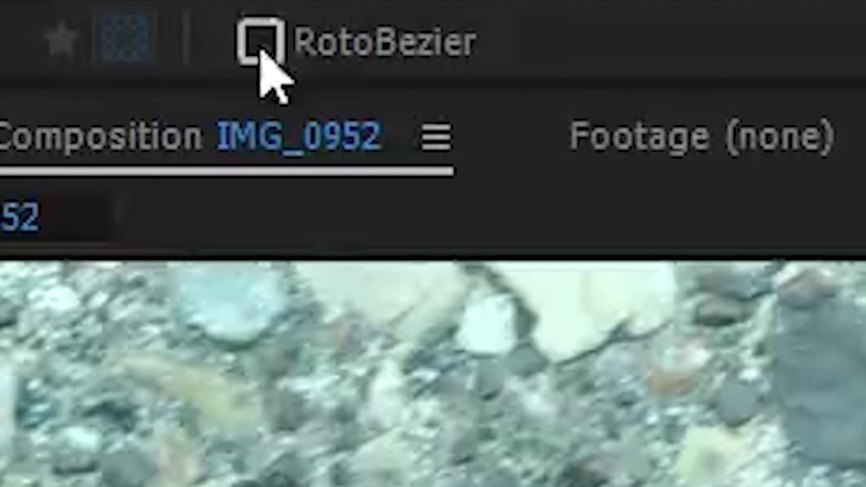
click(261, 54)
scroll(433, 373, up, 2)
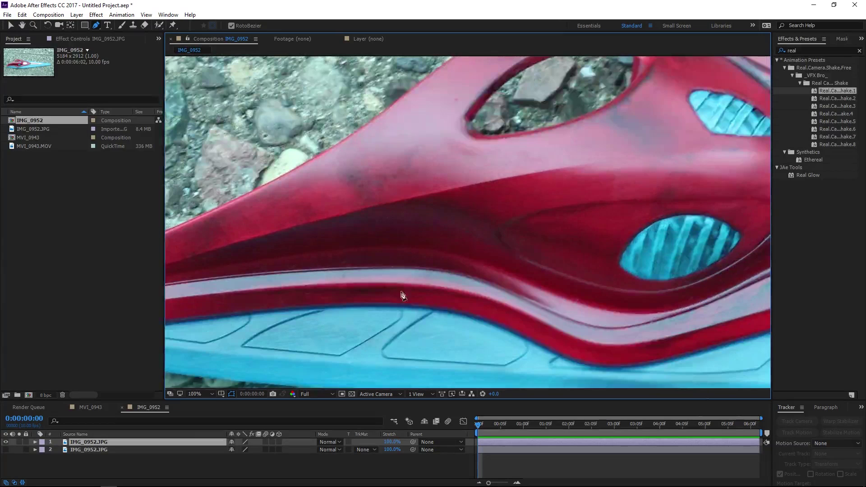
scroll(461, 305, down, 1)
click(421, 282)
click(431, 203)
click(499, 201)
click(560, 243)
click(523, 296)
click(501, 232)
click(542, 186)
click(614, 198)
click(483, 196)
click(479, 288)
click(469, 325)
click(388, 325)
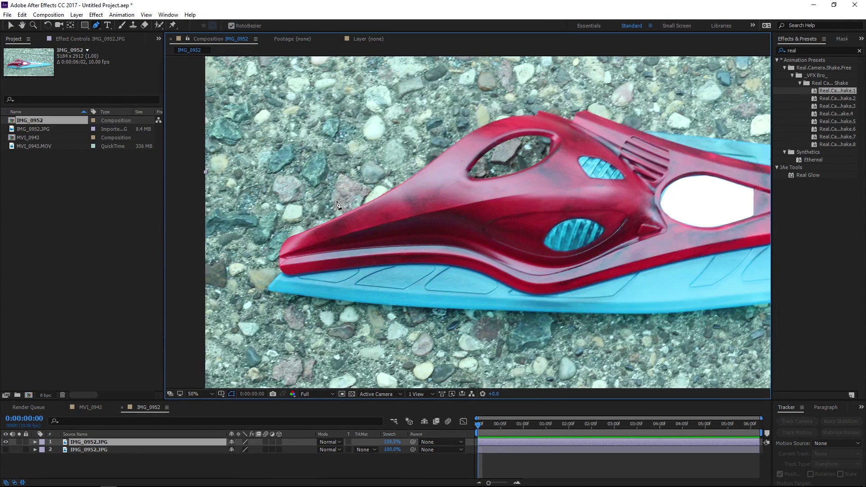
Step: Start a RotoBezier mask on the upper IMG_0952.JPG layer, tracing around the red prop's narrow tip
scroll(318, 292, up, 3)
drag(318, 292, 665, 188)
drag(217, 217, 677, 194)
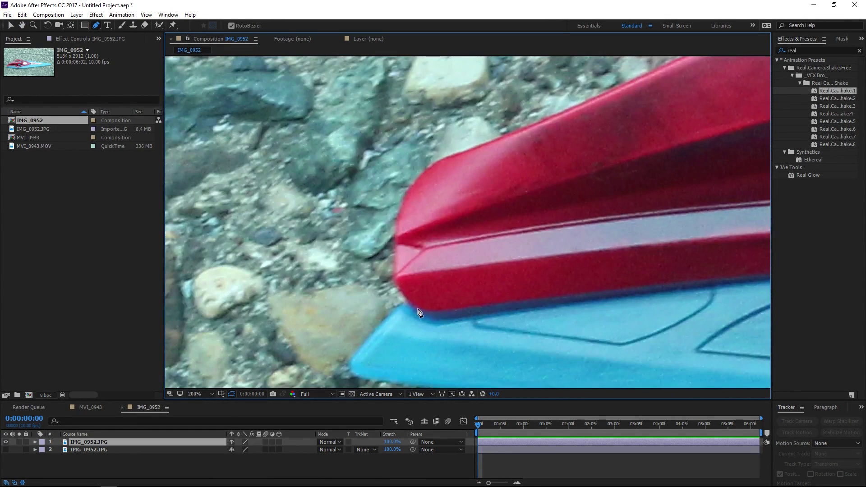
click(417, 310)
click(404, 294)
click(395, 280)
click(395, 252)
click(398, 224)
click(412, 188)
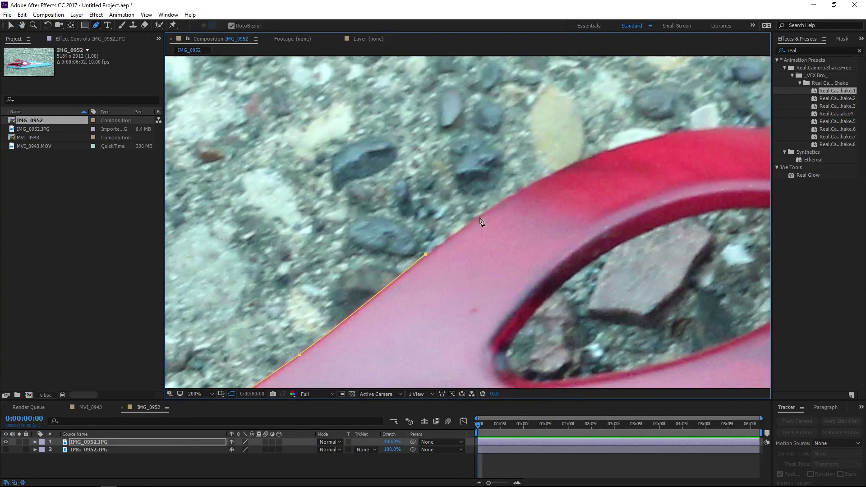
Step: Continue the mask along the red prop's upper edge, over the eye opening and past the small notch
click(486, 212)
click(589, 157)
click(690, 130)
drag(715, 137, 368, 155)
click(418, 145)
click(426, 144)
click(430, 137)
click(432, 128)
click(442, 126)
click(500, 146)
click(559, 168)
drag(668, 147, 402, 177)
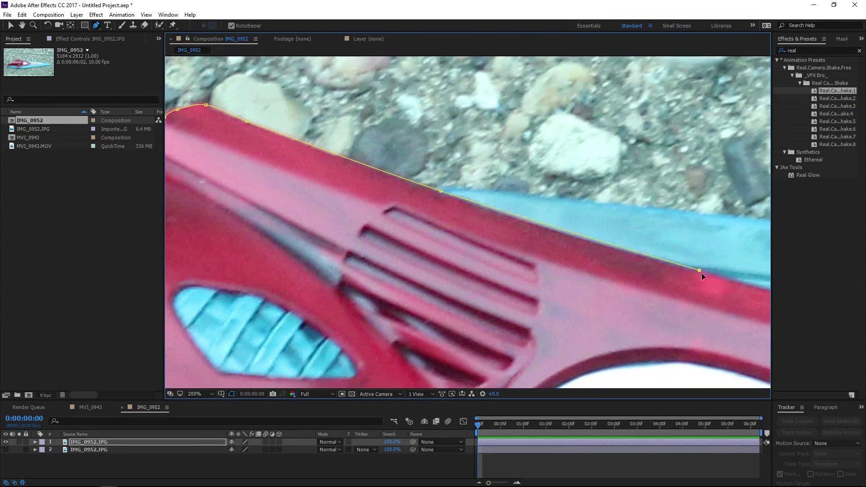
Step: Extend the mask along the upper edge beyond the vent slots and around the prop's pointed rear end
drag(742, 295, 359, 223)
click(473, 239)
click(552, 256)
drag(545, 290, 400, 300)
click(428, 270)
click(516, 302)
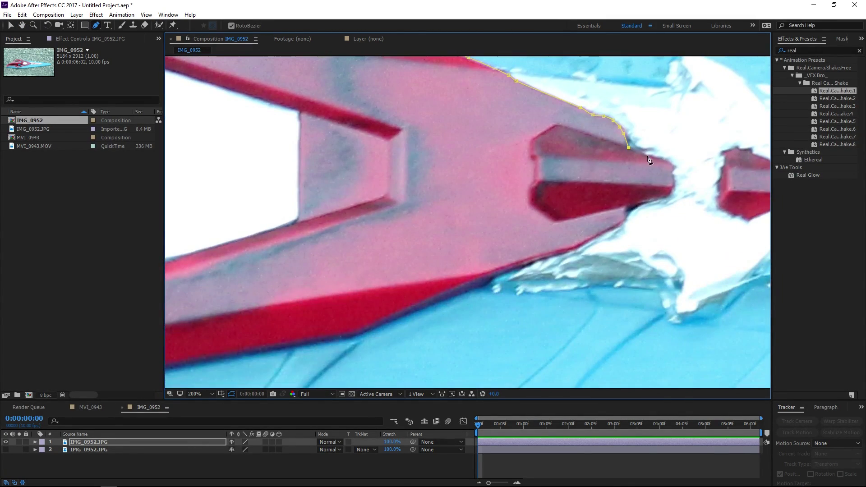
click(647, 155)
click(670, 163)
click(671, 182)
click(659, 199)
Step: Trace the red prop's lower edge back to the narrow tip and close the outer mask
click(629, 205)
click(621, 224)
click(580, 247)
click(486, 286)
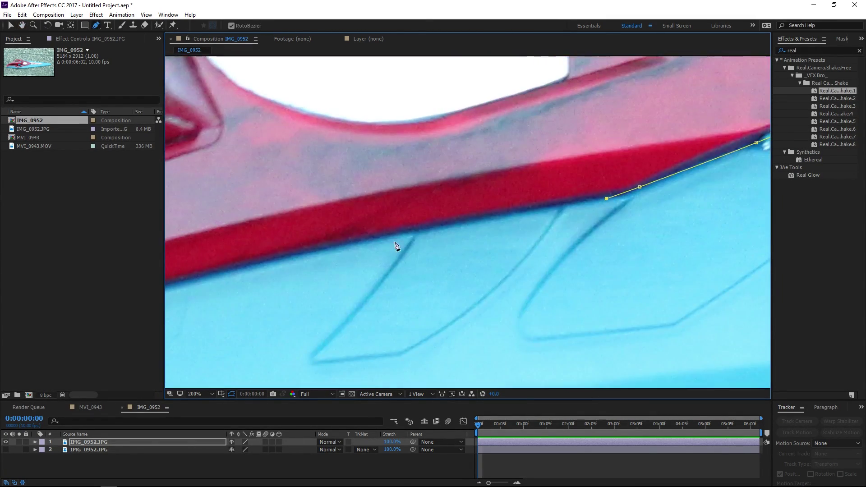
click(384, 239)
click(286, 255)
click(409, 206)
click(476, 251)
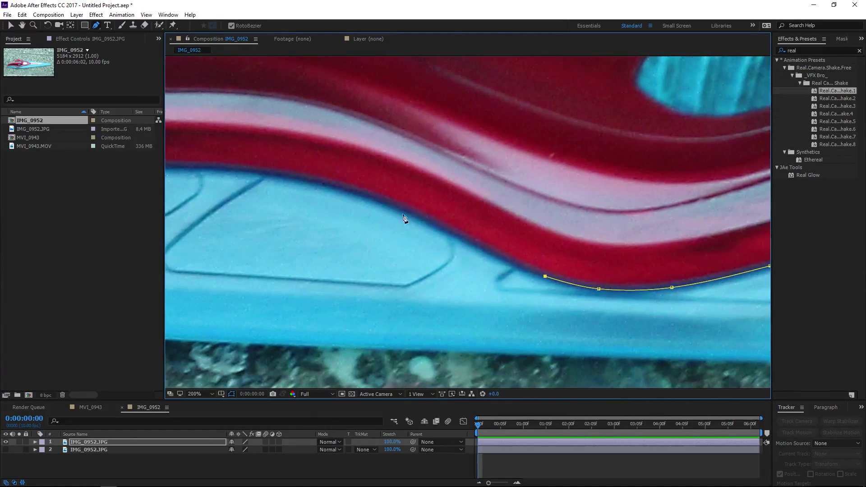
click(398, 206)
click(344, 190)
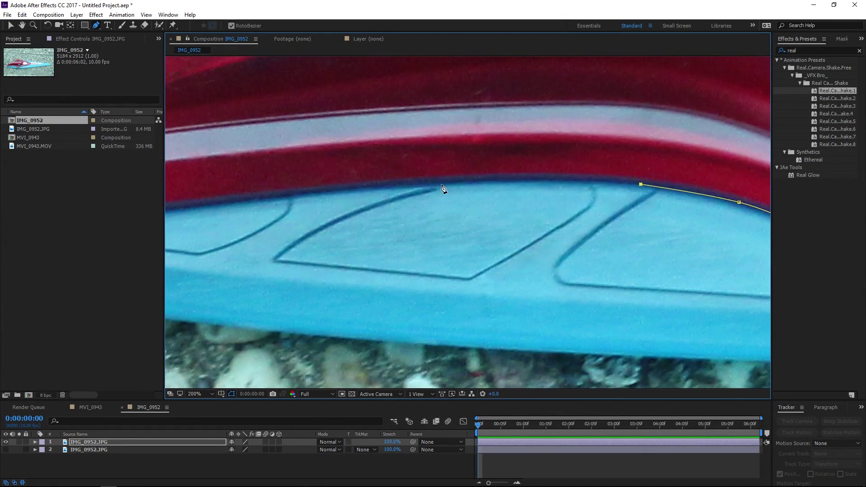
click(332, 190)
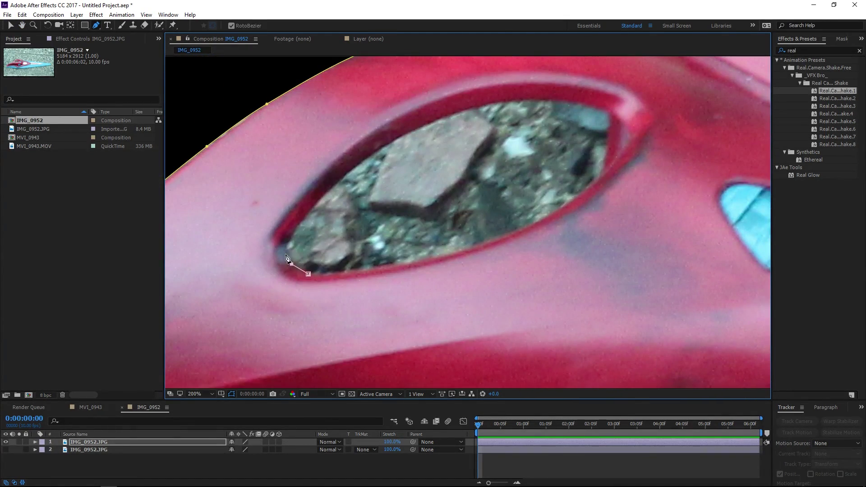
Step: Draw a second closed RotoBezier mask around the inside edge of the prop's open eye hole
click(288, 246)
click(305, 216)
click(368, 156)
click(443, 118)
click(509, 101)
click(602, 107)
click(612, 114)
click(603, 165)
click(524, 228)
click(450, 255)
click(362, 270)
click(308, 274)
Step: Set Mask 2 to Subtract so the eye hole is cut out of the red prop
click(35, 442)
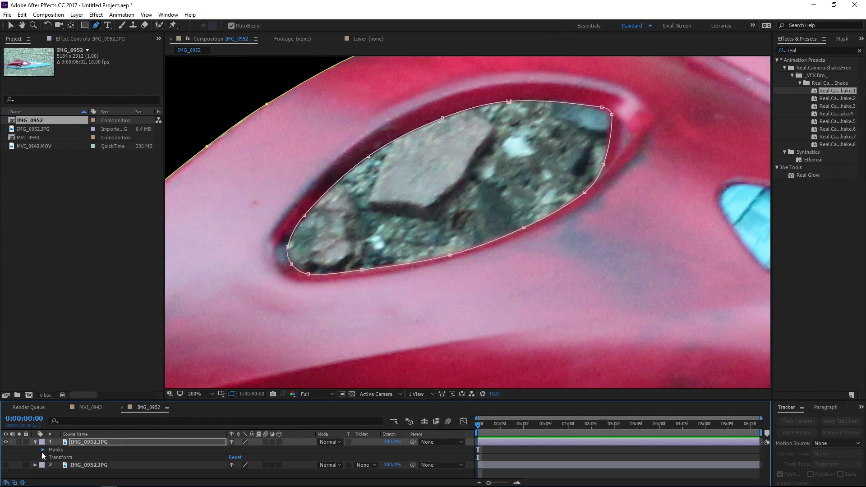
click(43, 450)
click(250, 459)
click(260, 411)
scroll(424, 234, down, 2)
drag(434, 234, 440, 259)
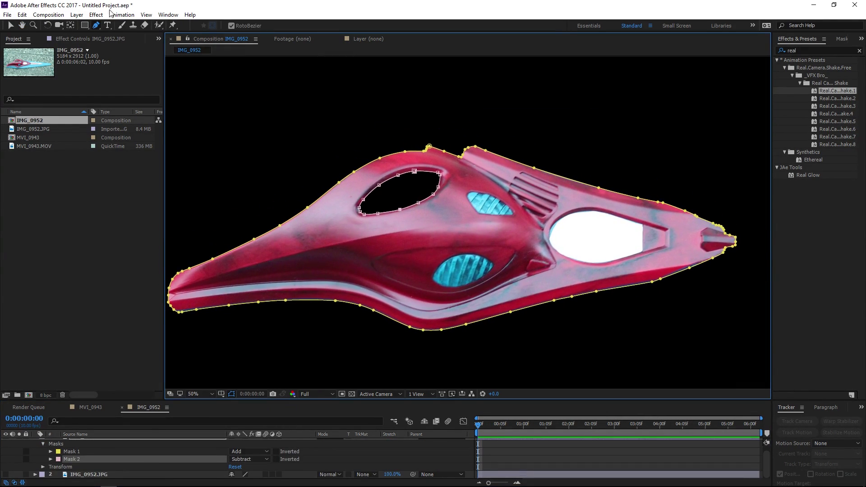
Step: Pre-compose the masked IMG_0952.JPG layer and switch back to the Selection tool
click(76, 15)
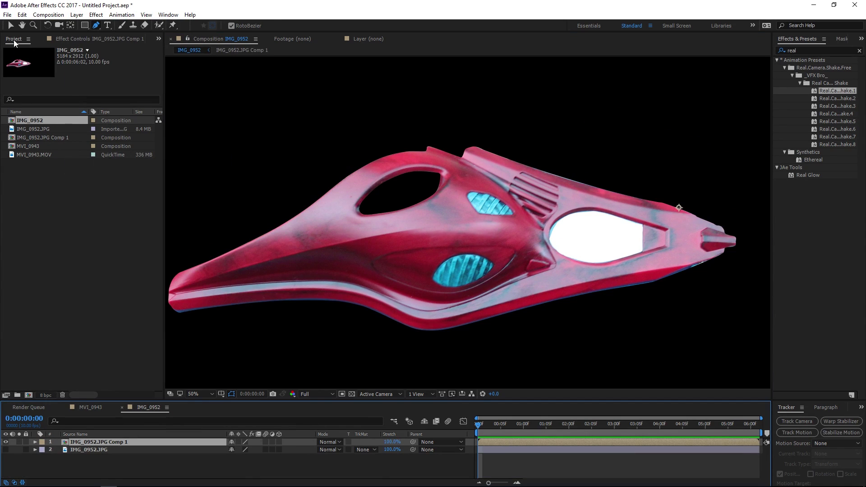
click(11, 25)
drag(495, 432, 515, 432)
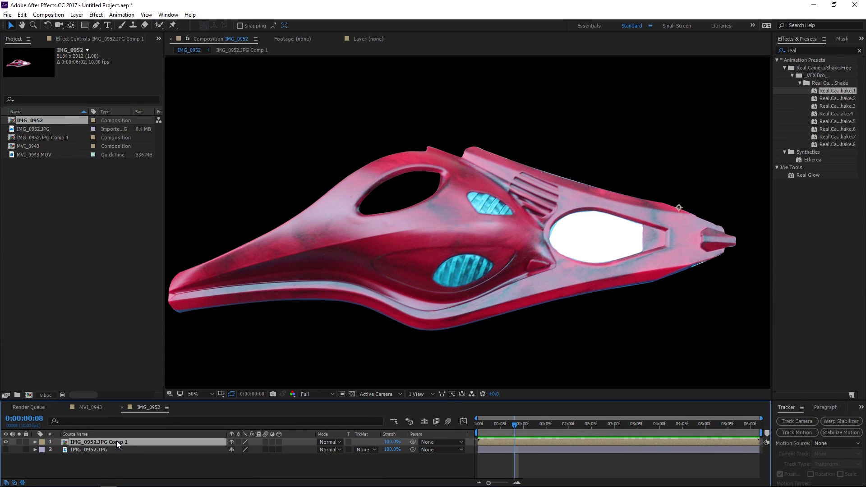
drag(506, 247, 518, 321)
key(ctrl+z)
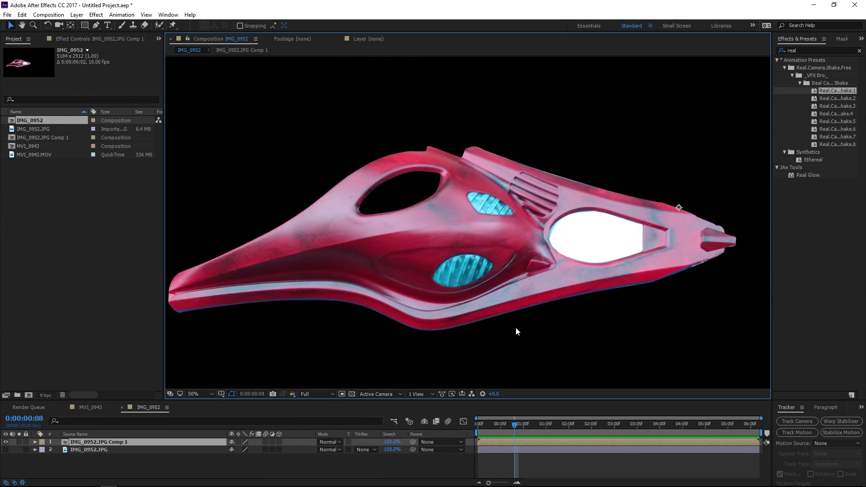
drag(521, 424, 469, 432)
Step: Create a 5184 x 2912 px black solid above the pre-composed prop layer and solo it
scroll(385, 215, up, 1)
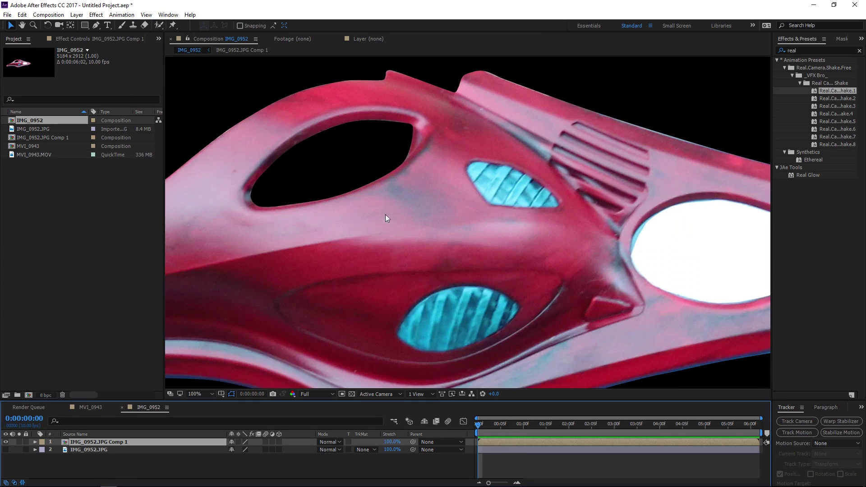
key(space)
drag(392, 154, 325, 251)
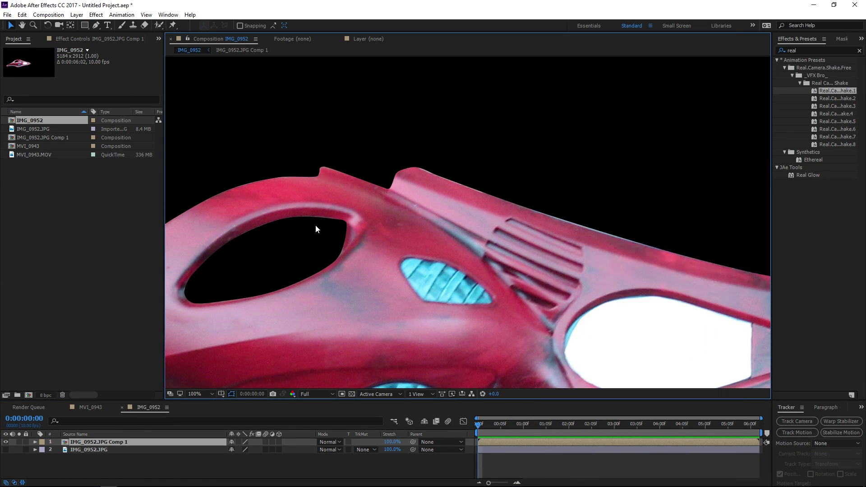
scroll(317, 227, down, 4)
scroll(413, 280, up, 2)
drag(412, 288, 440, 251)
click(79, 16)
mouse_move(90, 26)
click(272, 37)
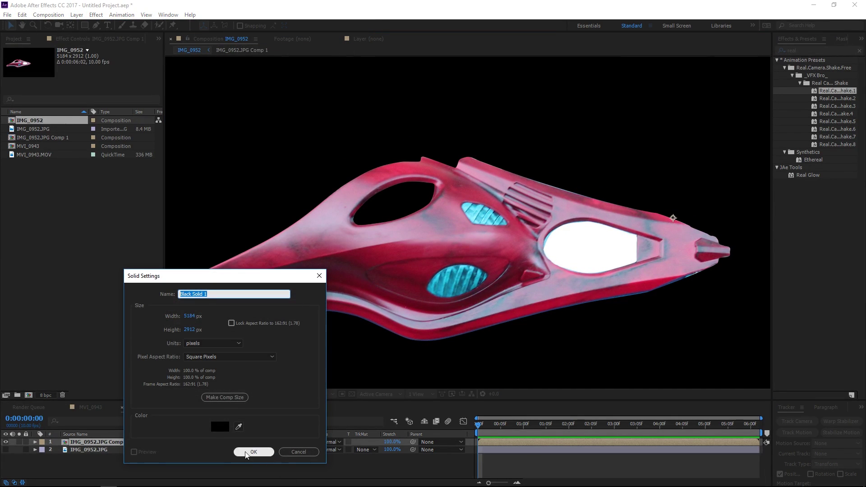
click(253, 452)
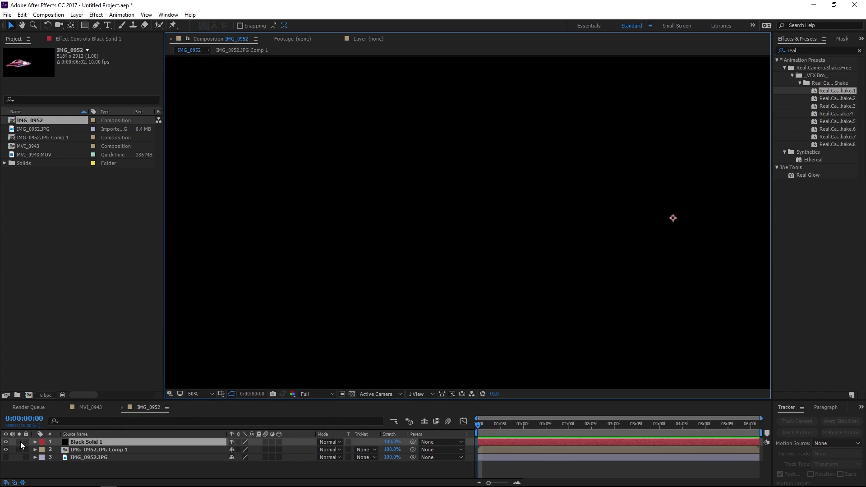
click(19, 442)
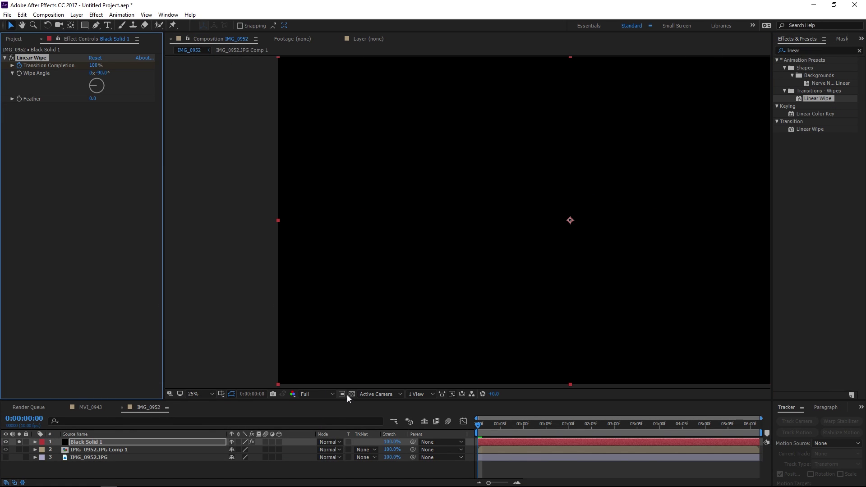
Step: Turn on the transparency grid and set the black solid's Linear Wipe Transition Completion to 100%
click(352, 394)
drag(579, 253, 477, 248)
scroll(464, 204, down, 1)
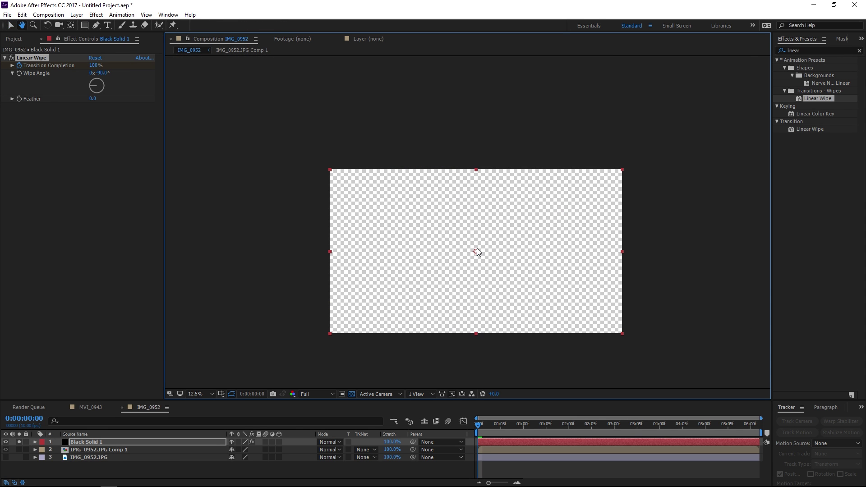
scroll(478, 248, up, 1)
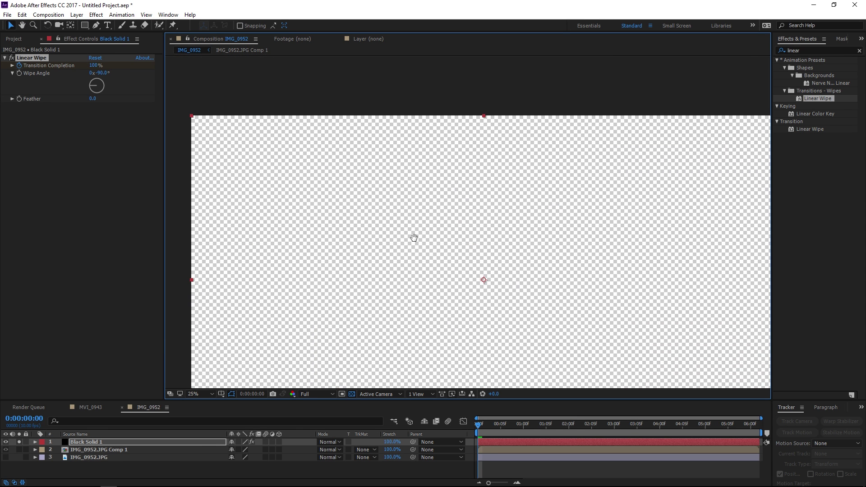
scroll(415, 242, up, 1)
scroll(411, 248, down, 1)
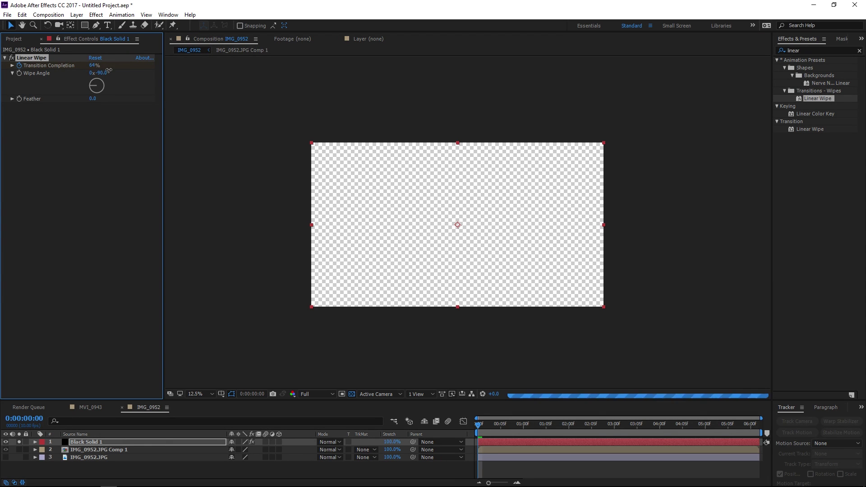
drag(94, 65, 136, 73)
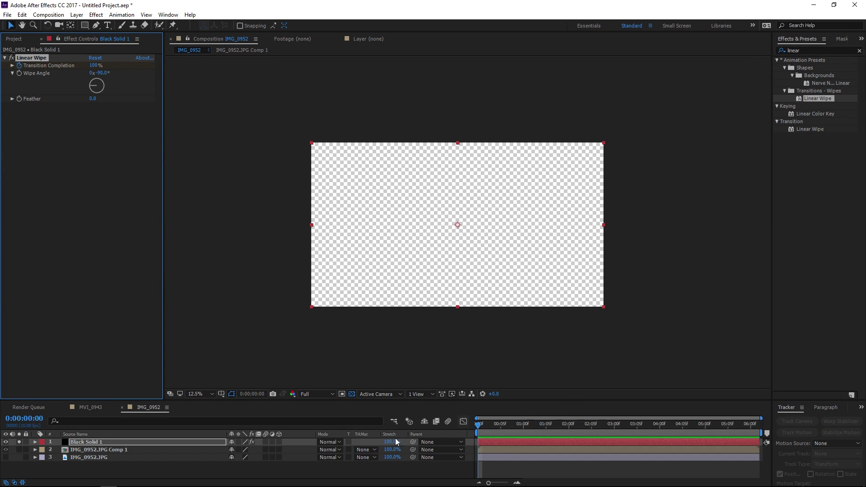
Step: At 0:00:02:00, set the Linear Wipe Transition Completion to 0% and preview the wipe from the start
click(30, 419)
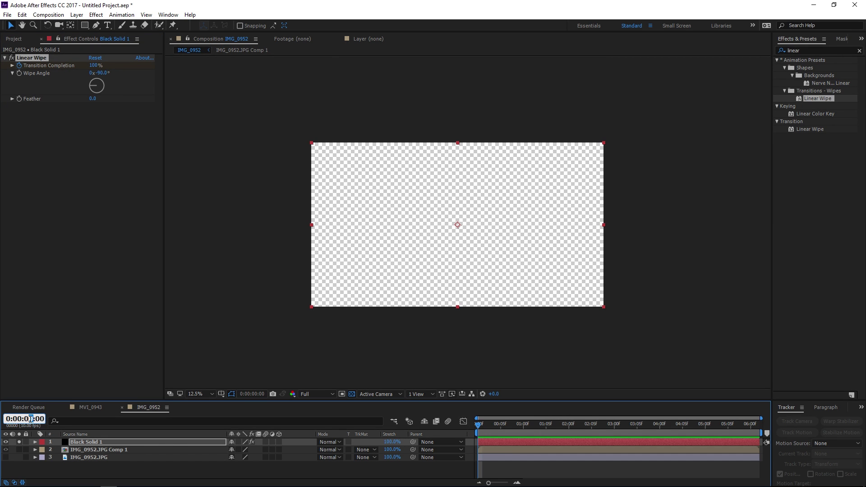
text(2)
click(94, 67)
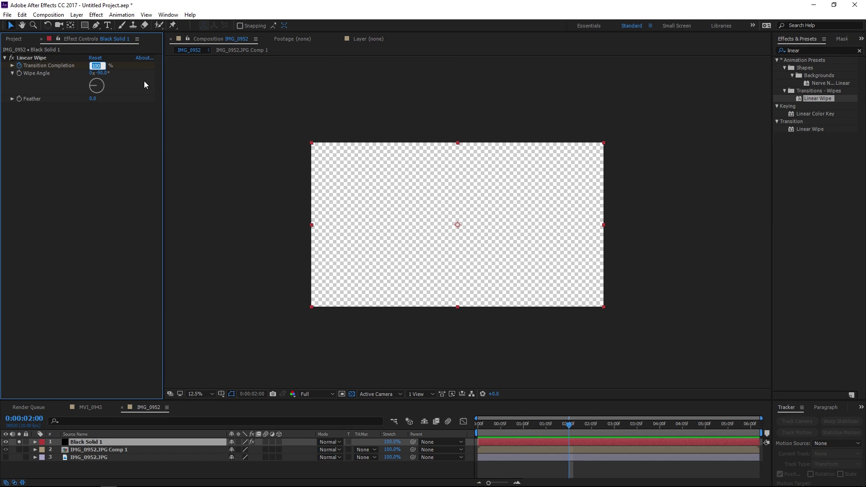
text(0)
click(215, 254)
drag(543, 426, 478, 429)
key(space)
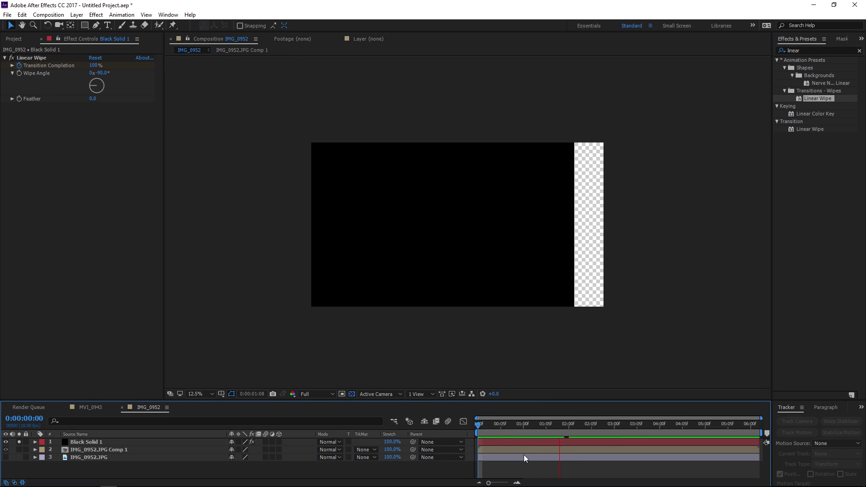
Step: Soften the Linear Wipe on the black solid with a Feather of 825, previewing the transition from the start
drag(534, 434, 513, 432)
drag(95, 102, 426, 117)
drag(95, 98, 229, 152)
drag(499, 426, 456, 427)
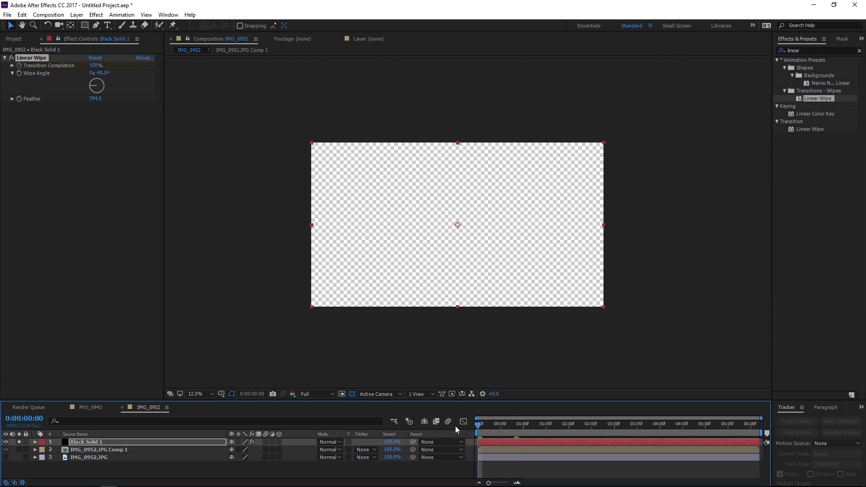
key(space)
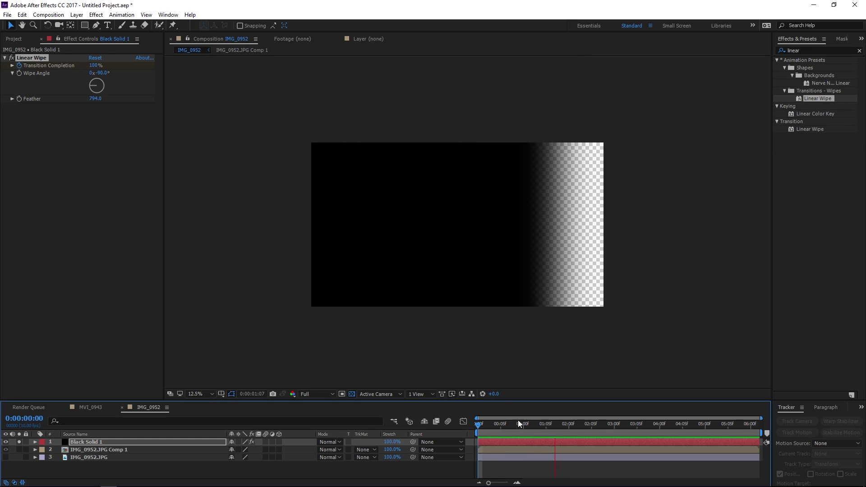
drag(519, 422, 501, 422)
click(113, 106)
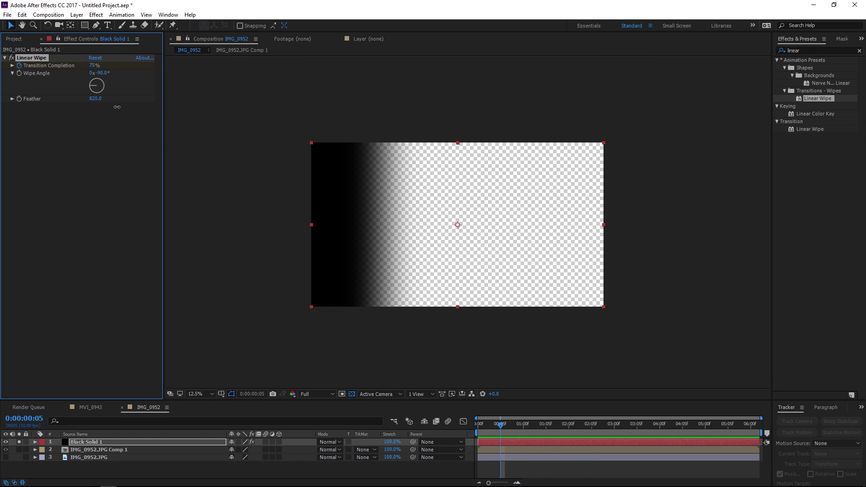
Step: Find the Roughen Edges effect, apply it to the black solid and inspect the wipe's edge
click(821, 50)
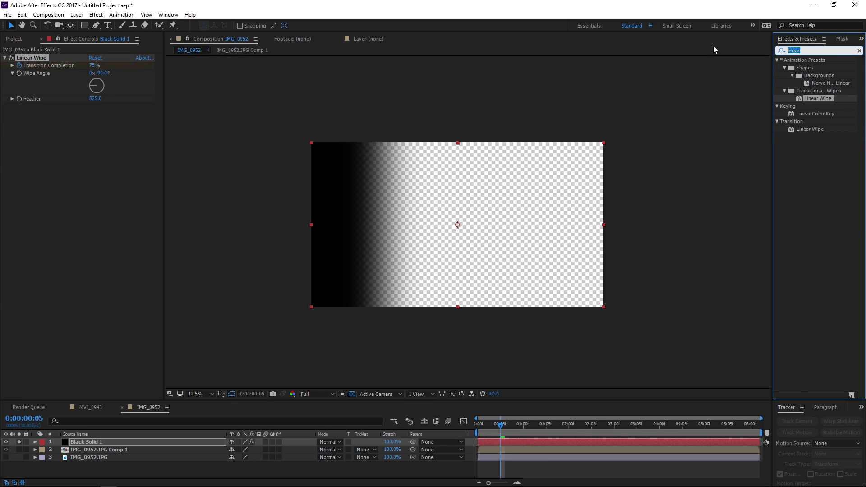
text(rough)
drag(819, 68, 446, 218)
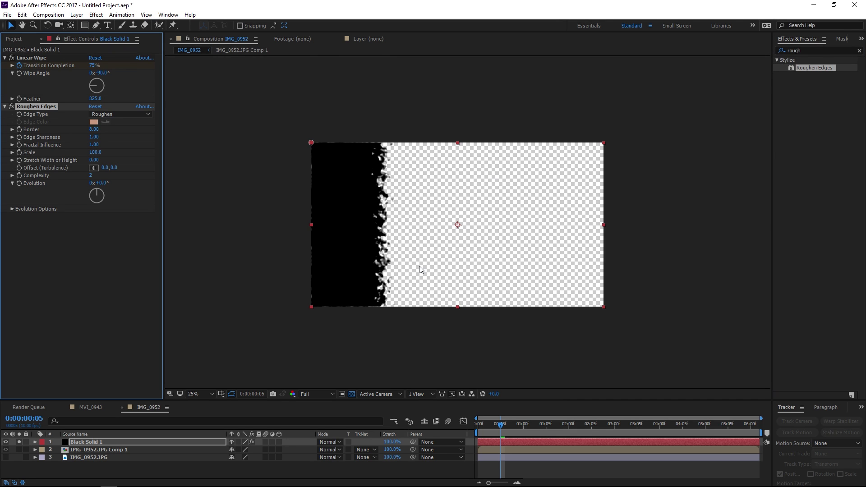
scroll(382, 269, up, 2)
drag(395, 270, 647, 319)
scroll(505, 280, down, 3)
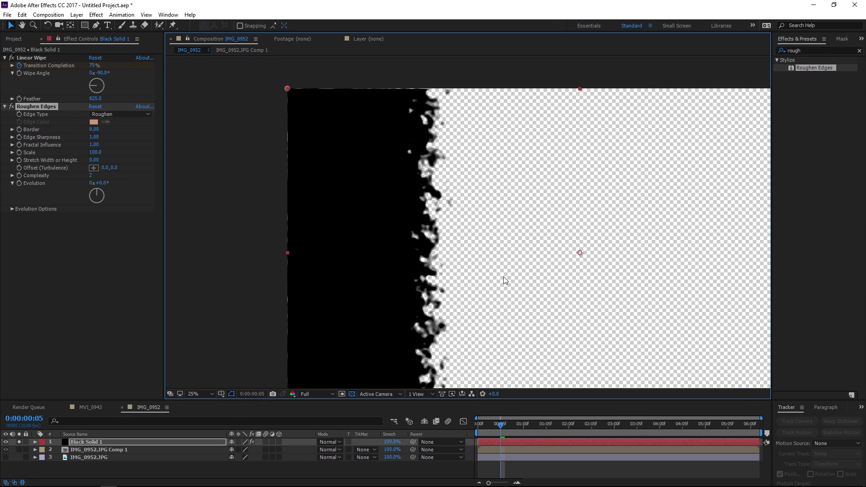
Step: Set the Roughen Edges Edge Type to Spiky and the Linear Wipe Feather to 2000
click(120, 115)
click(123, 144)
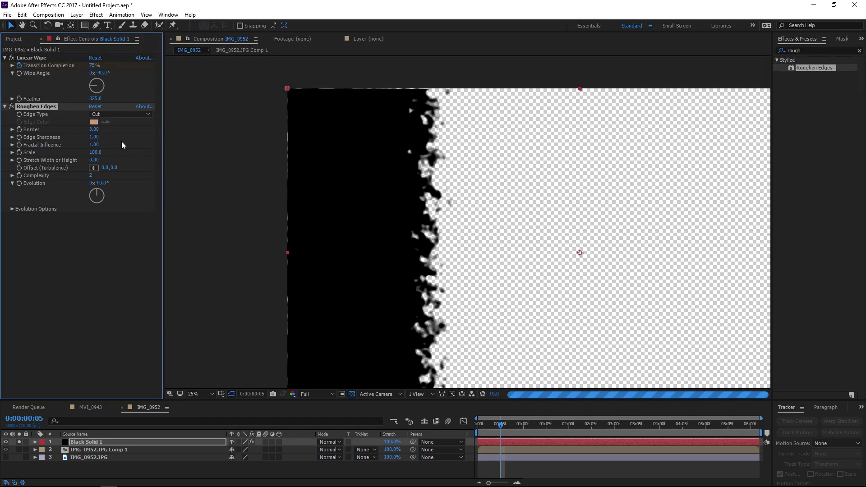
click(123, 113)
click(131, 153)
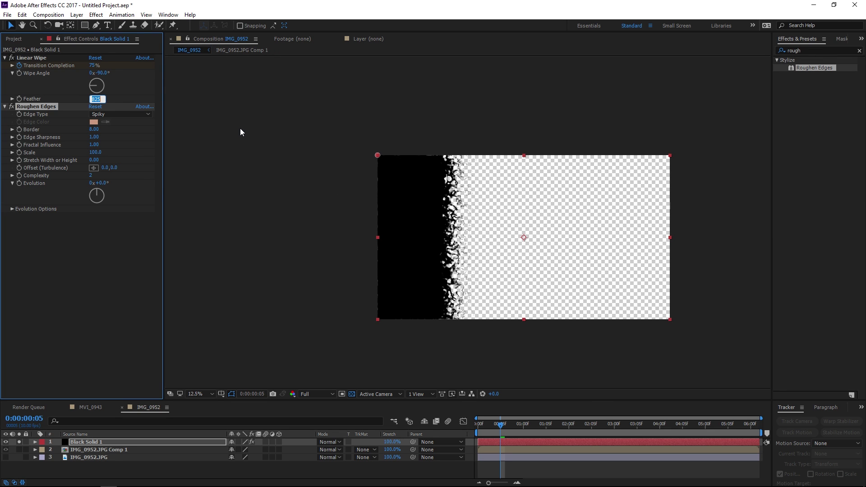
click(125, 225)
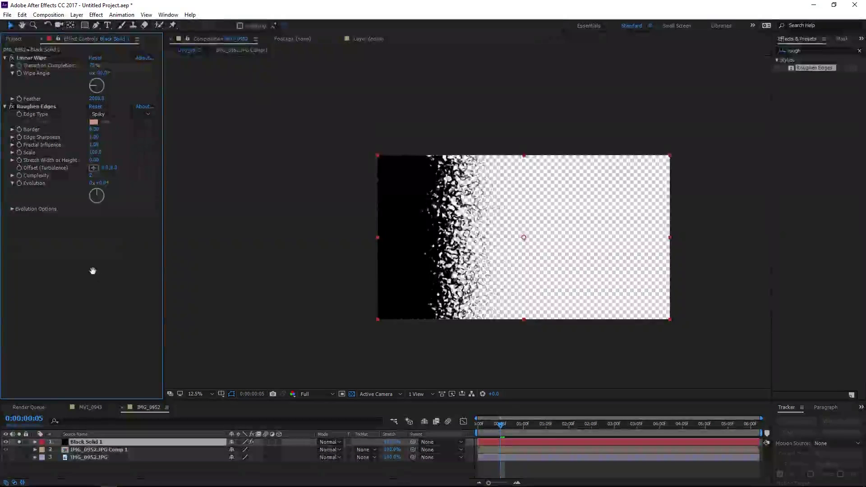
Step: Increase the Roughen Edges Scale to 158
scroll(483, 207, up, 1)
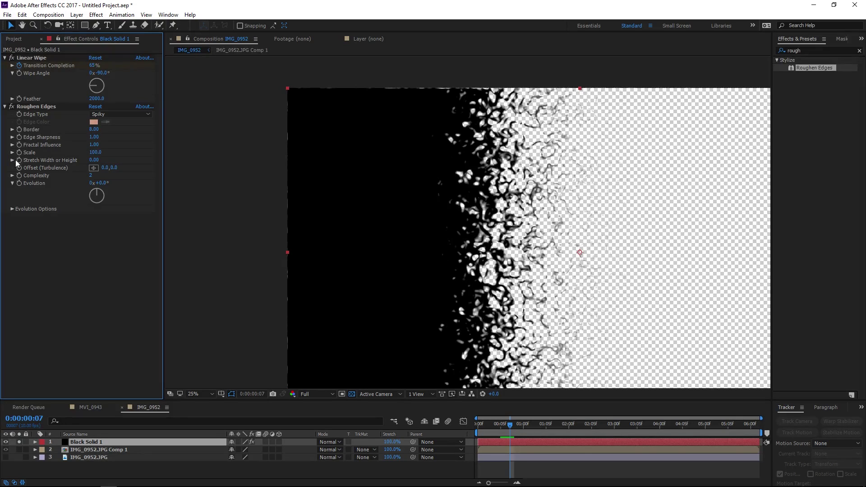
drag(95, 155, 125, 155)
scroll(551, 287, down, 1)
Step: Solo the black solid together with the prop comp, then shrink and position the solid so it just covers the red prop
click(19, 443)
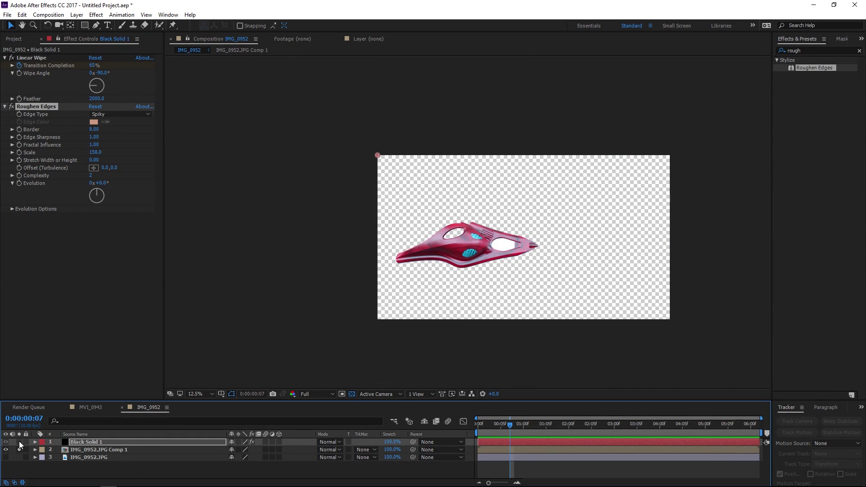
click(19, 442)
click(628, 424)
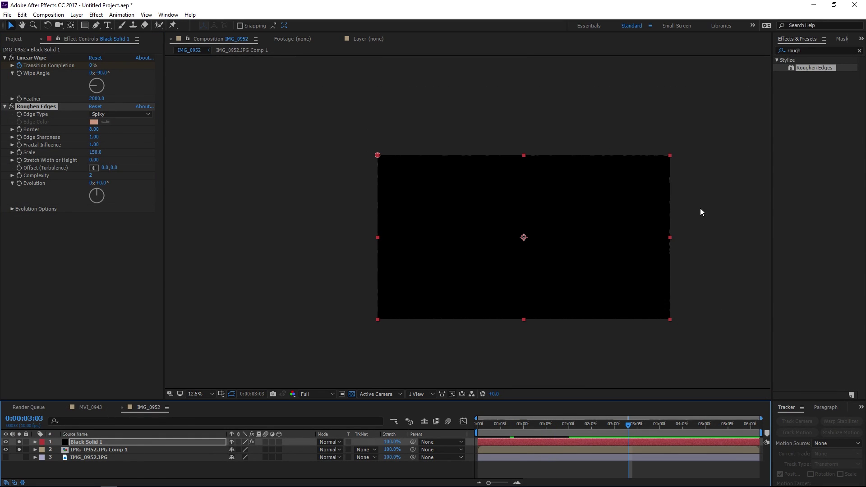
drag(671, 238, 574, 244)
mouse_move(548, 242)
mouse_down()
mouse_move(485, 258)
mouse_move(542, 254)
mouse_up()
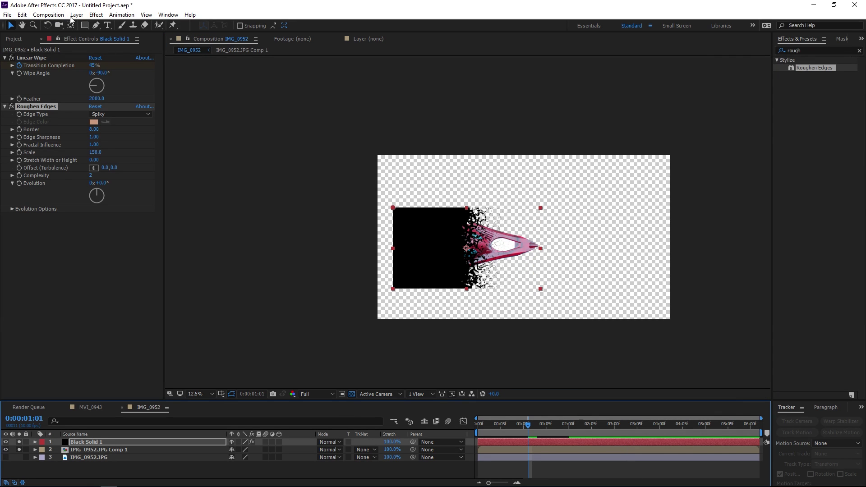
Step: Pre-compose the black solid with all attributes moved into the new composition and rename the layer Matte
click(76, 15)
click(97, 345)
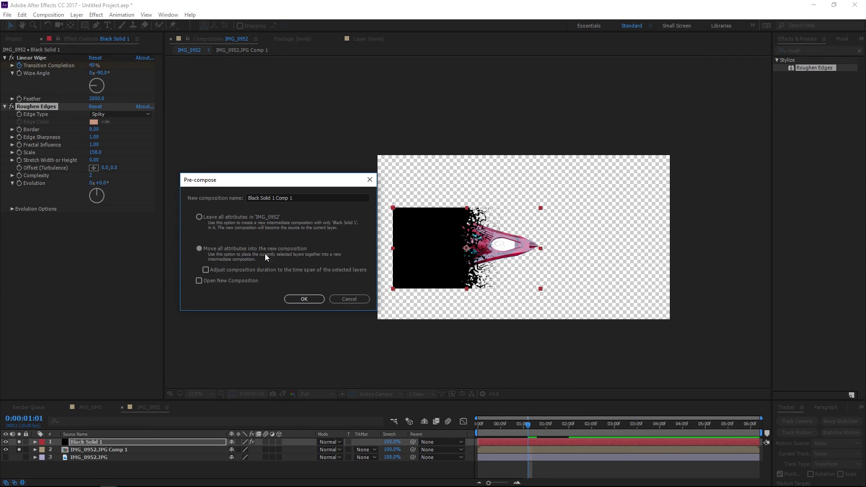
click(316, 299)
key(Return)
text(Matte)
Step: Rename the pre-composed prop layer Red bit, leaving the Matte layer selected
click(493, 354)
key(Return)
text(Red bit)
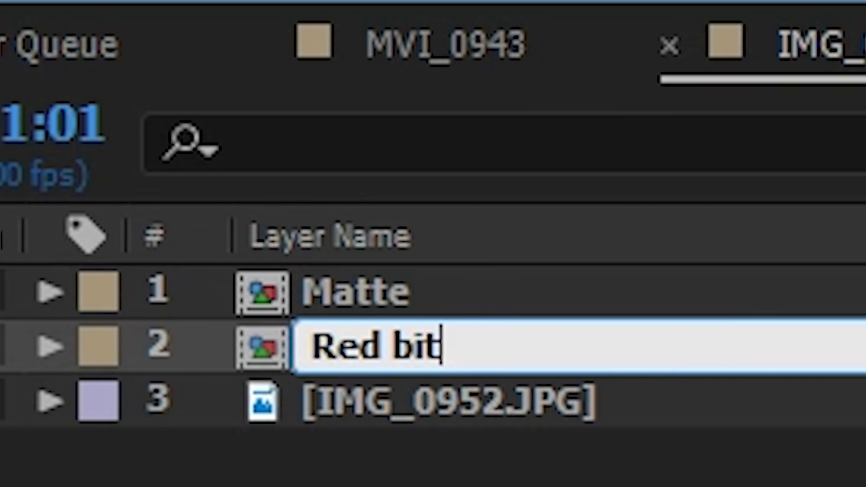
click(392, 300)
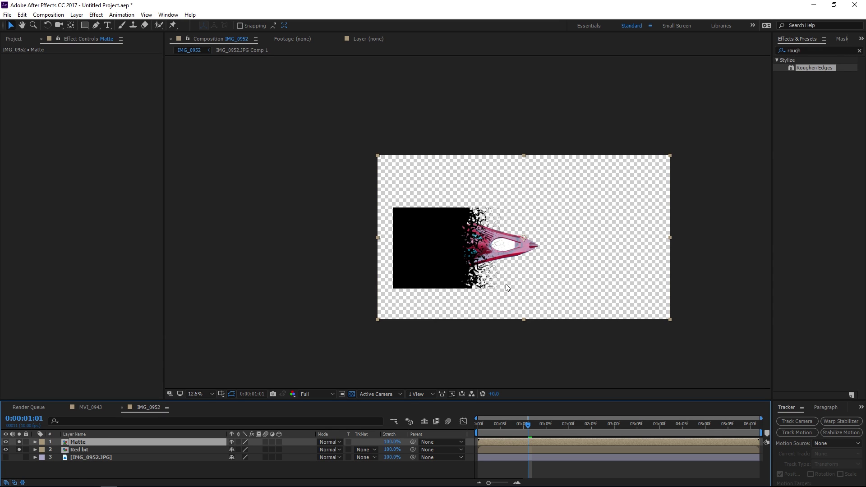
Step: Apply the Displacement Map effect to the Matte layer and use Red bit as its Displacement Map Layer
scroll(494, 296, up, 1)
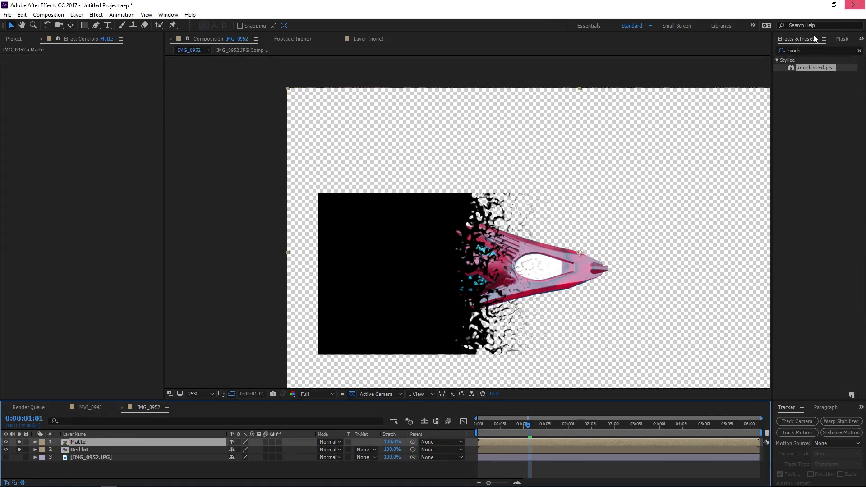
click(817, 51)
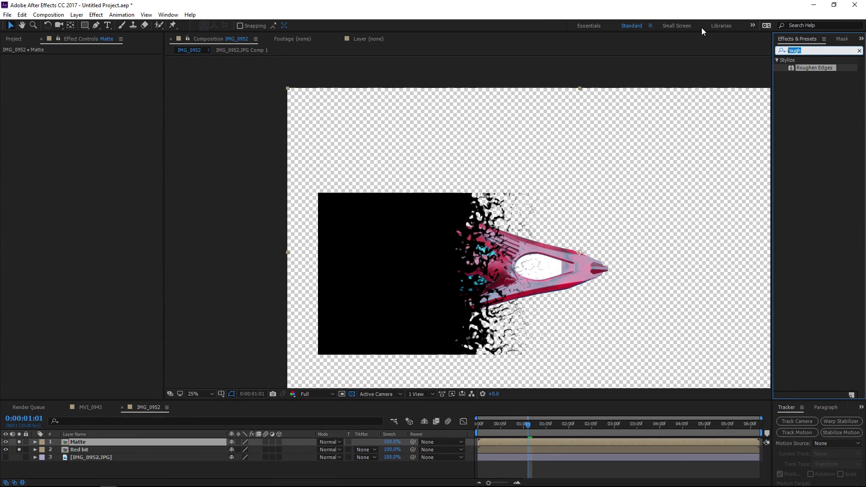
text(displacement)
drag(818, 67, 84, 444)
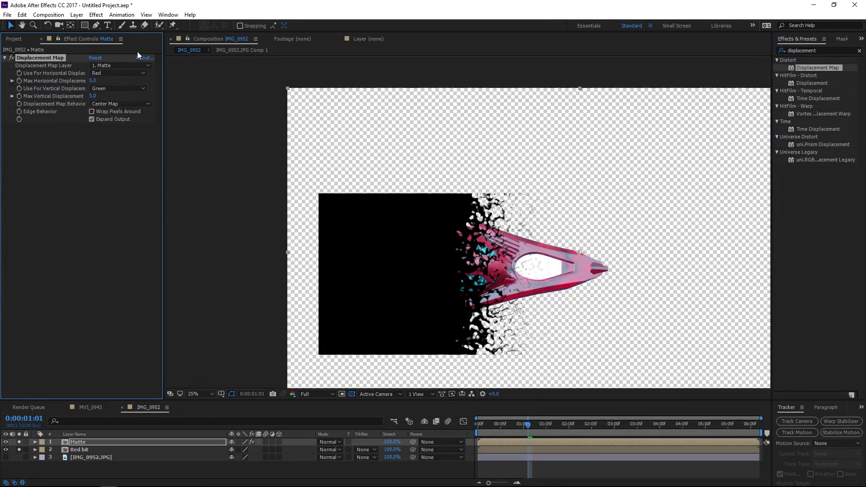
click(121, 67)
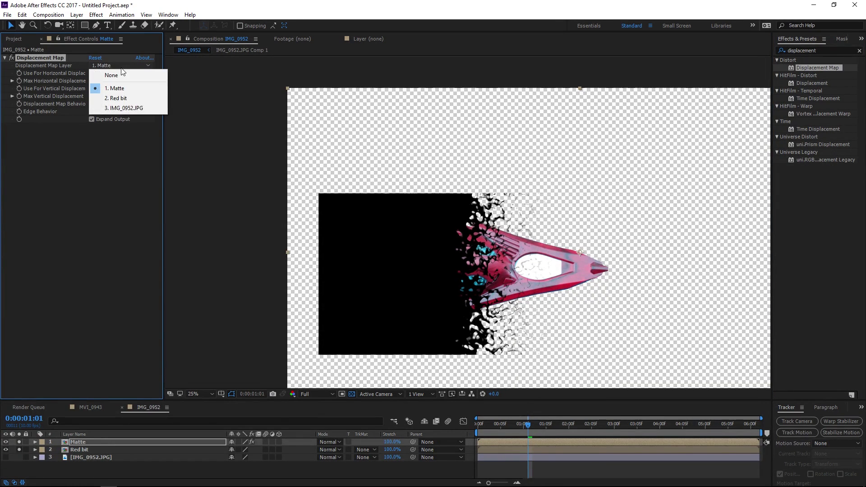
click(137, 100)
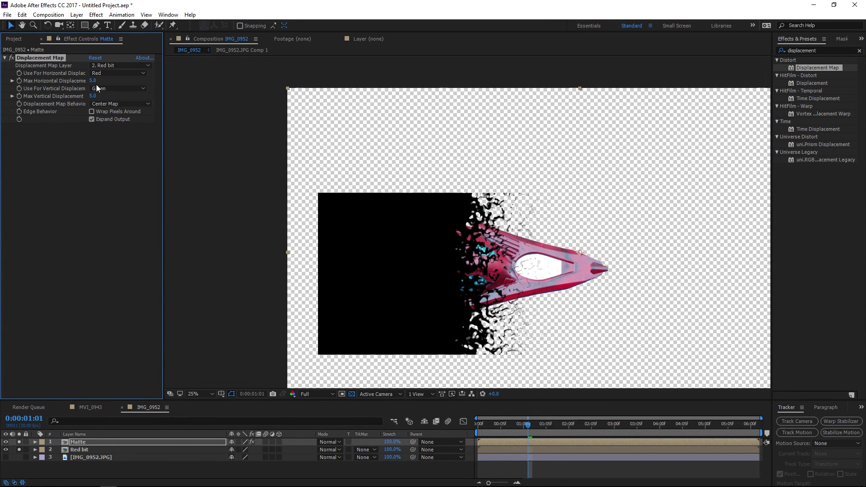
Step: Set the Displacement Map's Max Horizontal Displacement to 584 and its Max Vertical Displacement to 0
drag(100, 81, 300, 94)
mouse_move(93, 96)
mouse_down()
mouse_move(83, 96)
mouse_move(106, 99)
mouse_up()
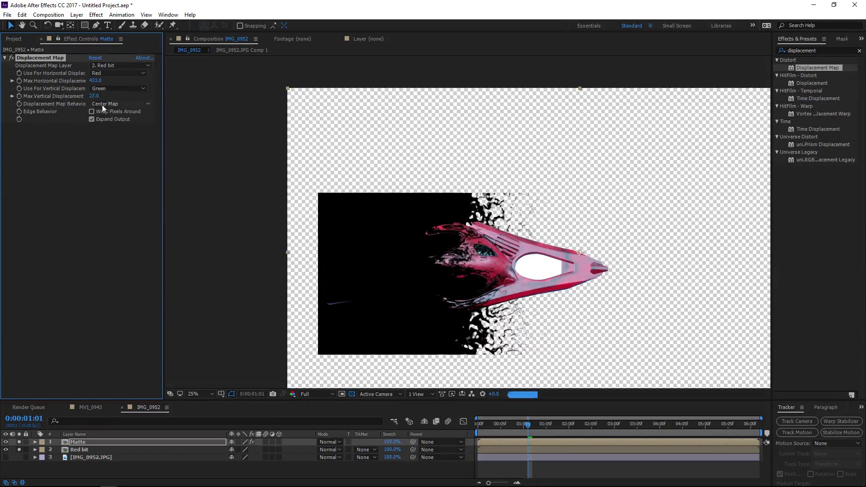
click(126, 218)
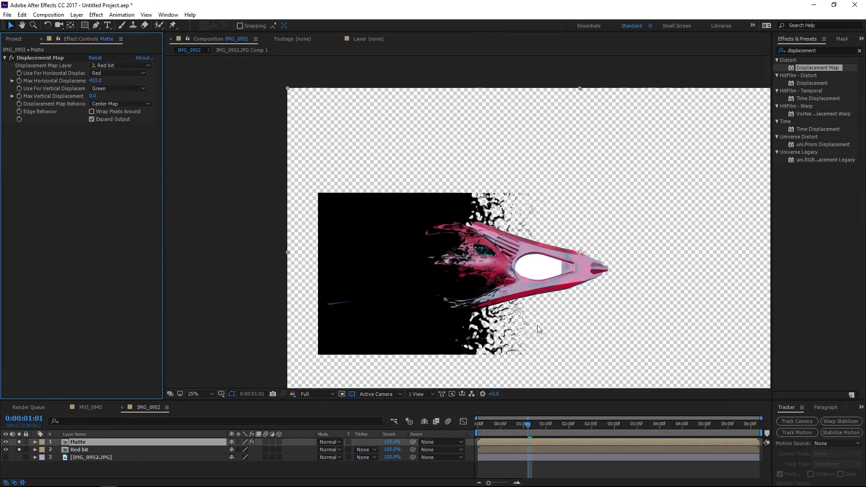
scroll(473, 334, up, 2)
scroll(409, 282, down, 5)
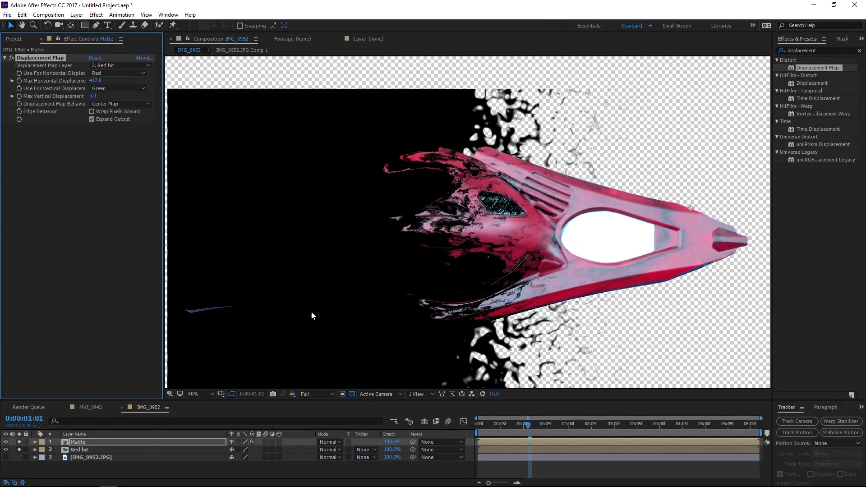
drag(340, 293, 456, 247)
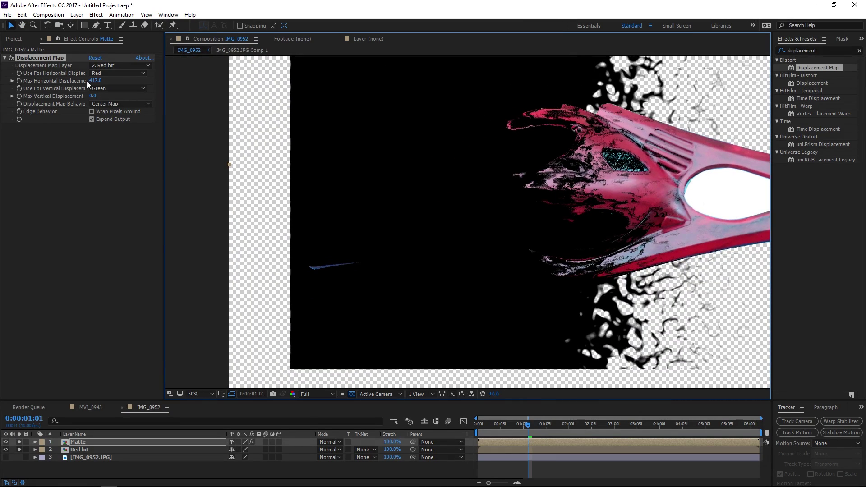
drag(90, 80, 360, 255)
click(525, 432)
Step: At the start of the timeline, keyframe the Max Horizontal Displacement at 600
key(Home)
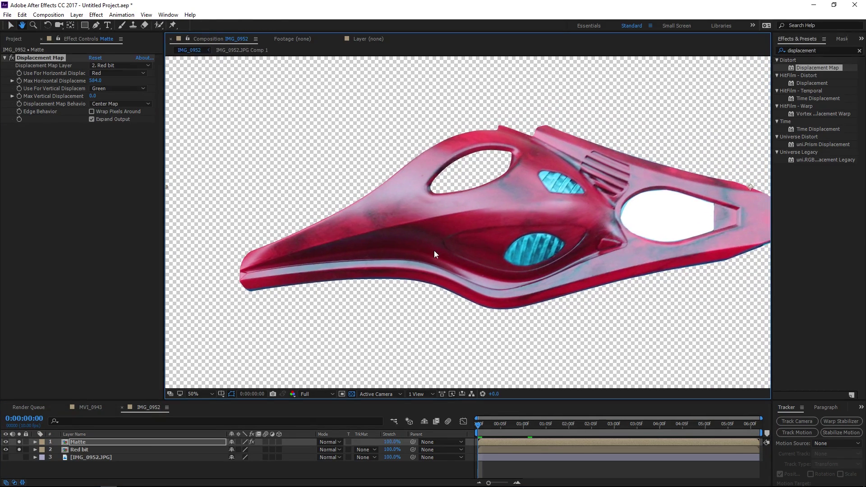
click(96, 81)
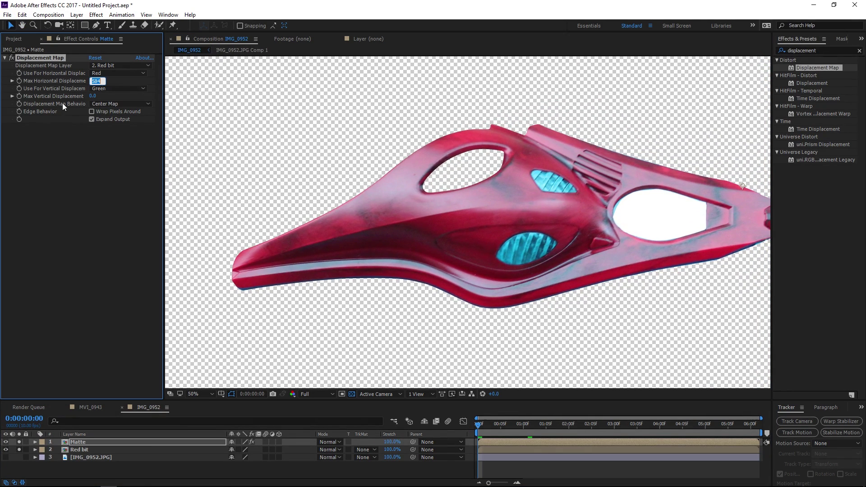
text(6000)
key(Return)
Step: Check the displaced matte at 0:00:02:00, preview the wipe from the start, and inspect the frame at 0:00:01:01
click(31, 419)
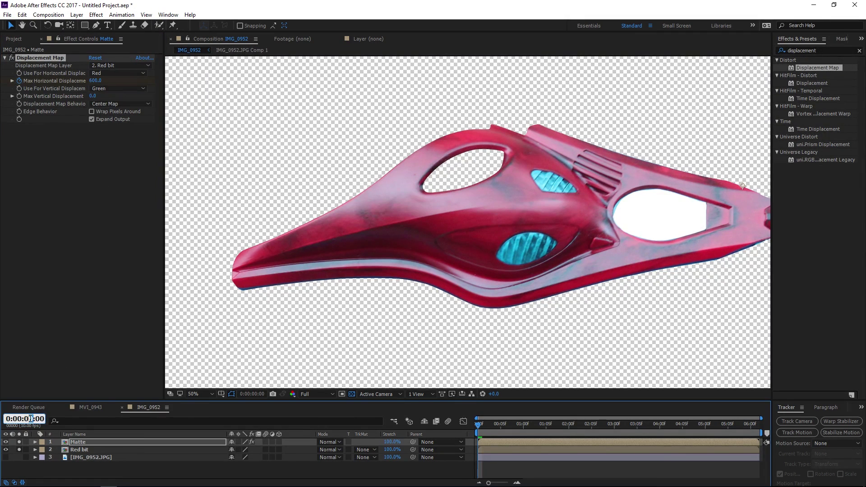
text(200)
click(78, 292)
key(comma)
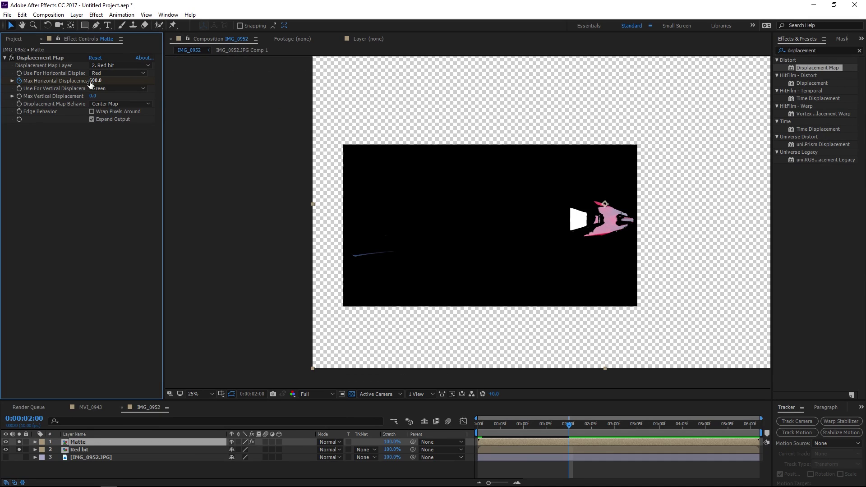
key(Return)
drag(571, 424, 478, 424)
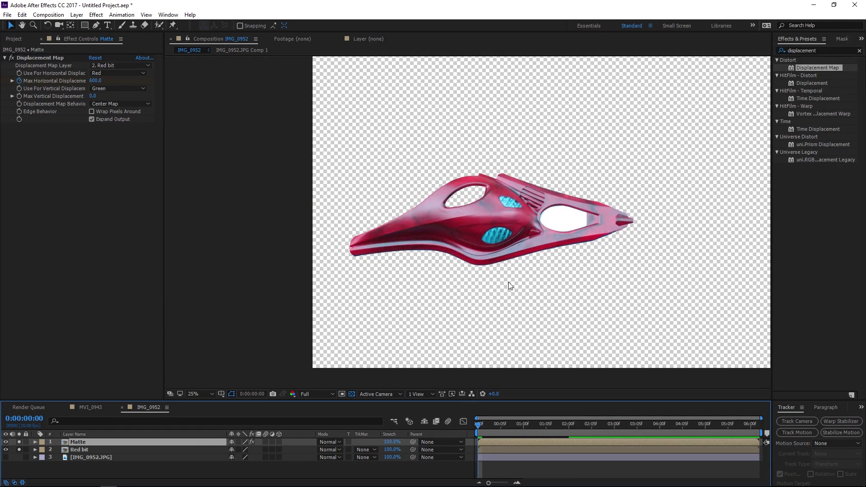
key(space)
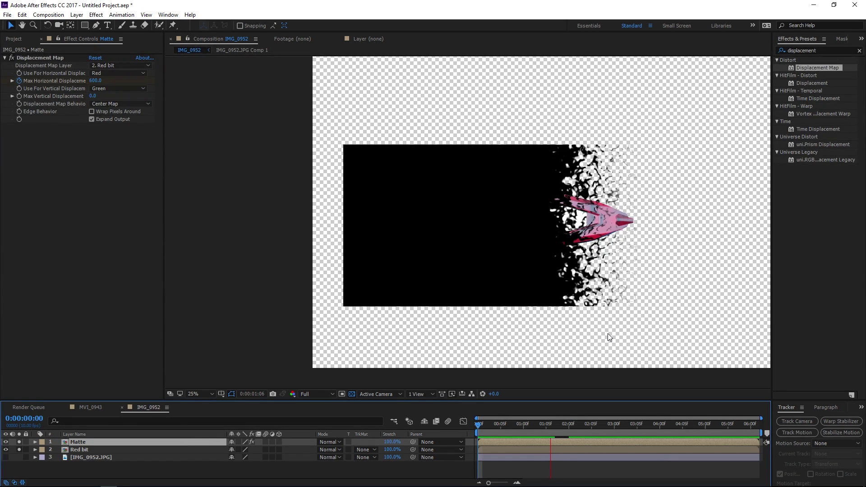
click(526, 426)
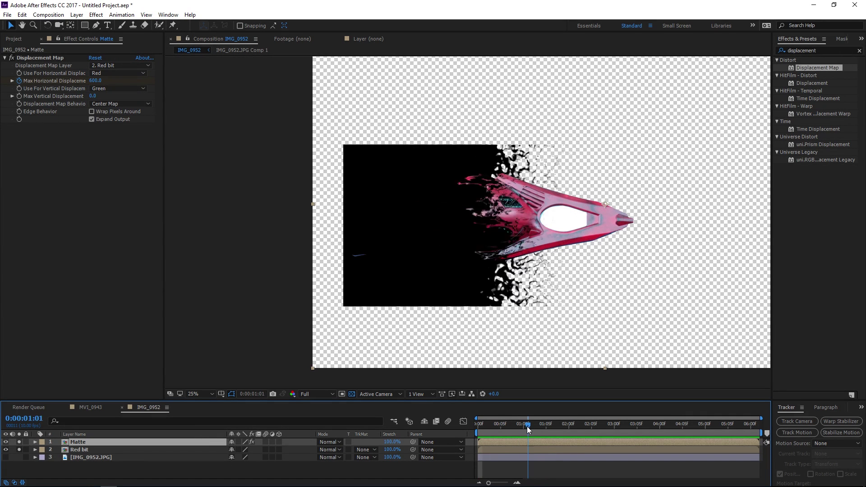
Step: Set the Red bit layer's track matte to Alpha Matte "Matte" and preview the reveal from the start
drag(526, 426, 519, 426)
click(85, 451)
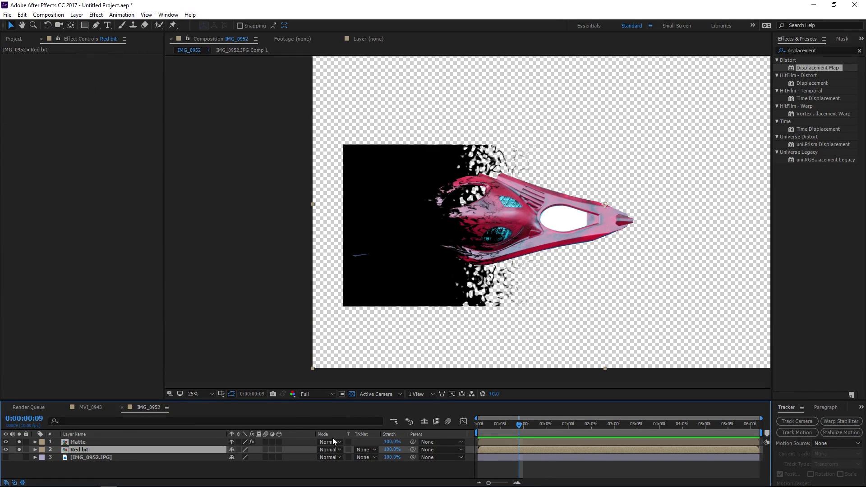
click(369, 450)
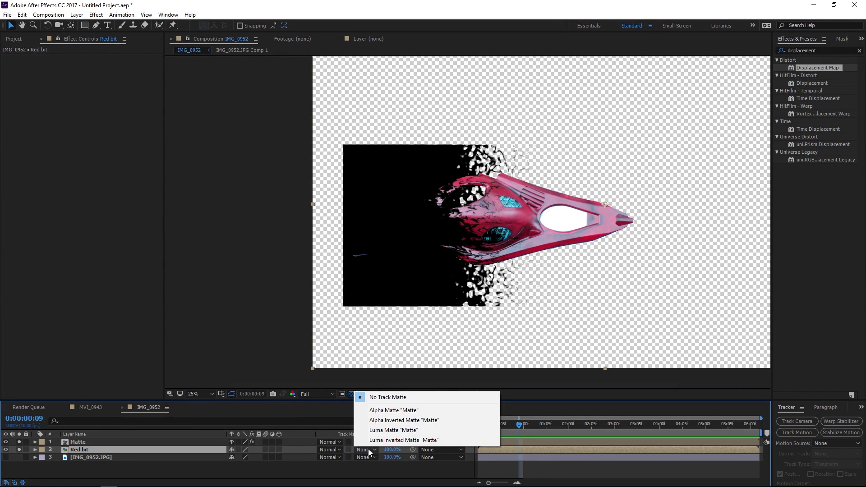
click(393, 410)
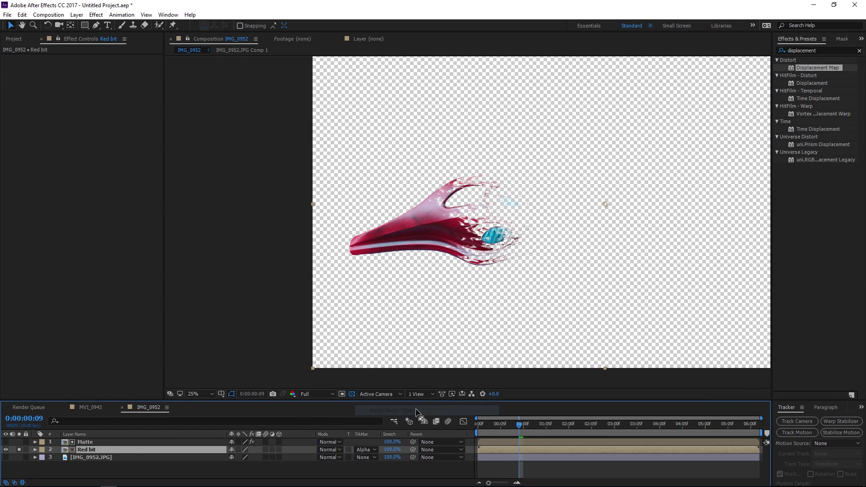
drag(481, 424, 437, 419)
key(space)
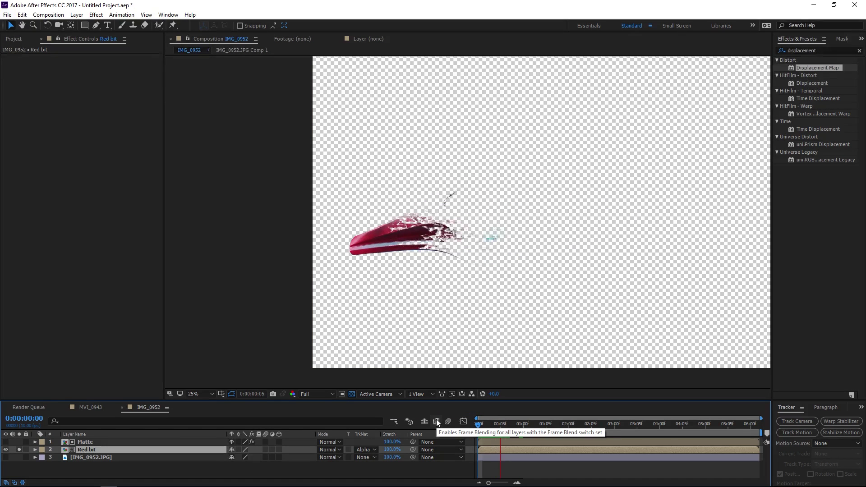
Step: Show the IMG_0952.JPG photo layer, hide Red bit, and duplicate the photo layer
click(6, 457)
click(6, 450)
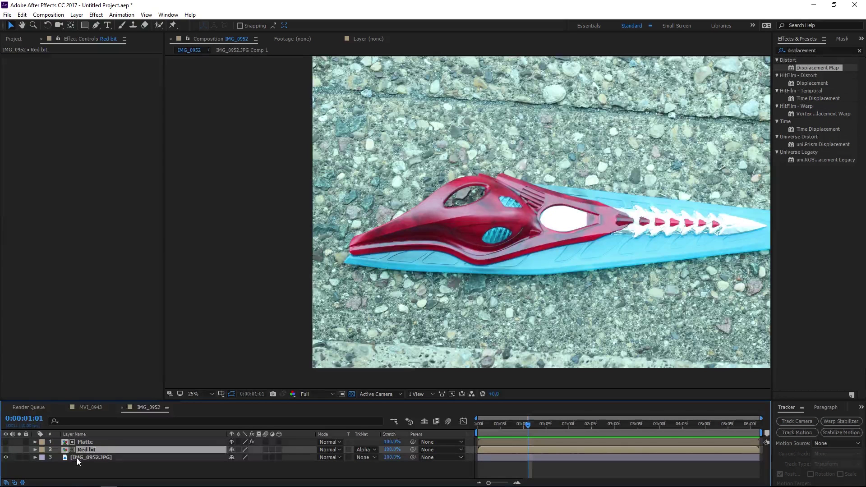
click(78, 458)
key(ctrl+d)
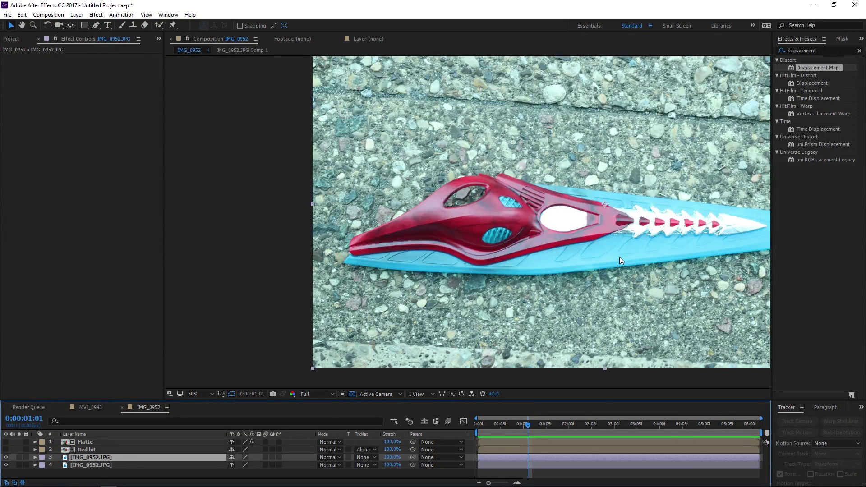
Step: With RotoBezier off, trace a Pen mask on the duplicated photo layer around the white spiked blade and its red segments
scroll(619, 257, up, 4)
drag(464, 277, 397, 248)
key(g)
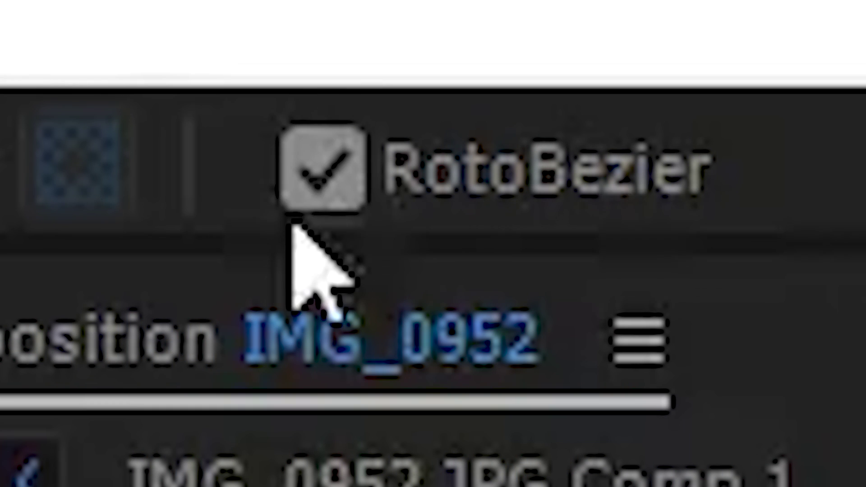
click(311, 171)
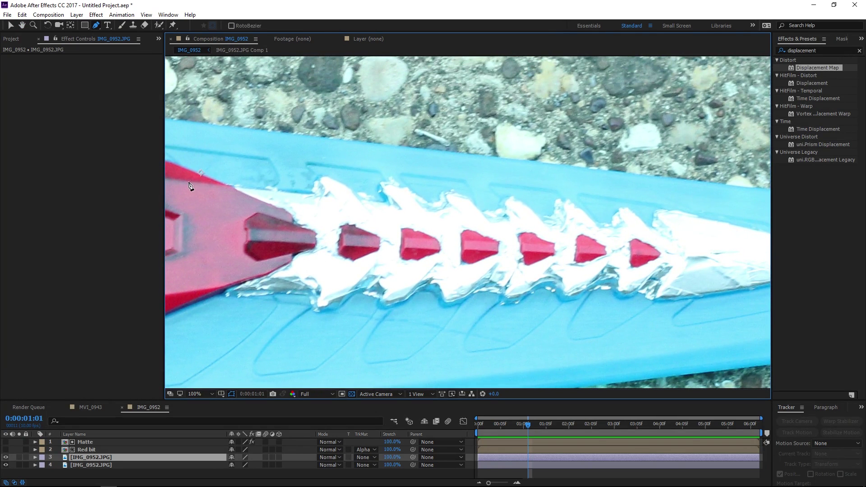
click(189, 182)
click(317, 195)
click(315, 183)
click(324, 177)
click(348, 188)
click(357, 200)
click(388, 202)
click(377, 192)
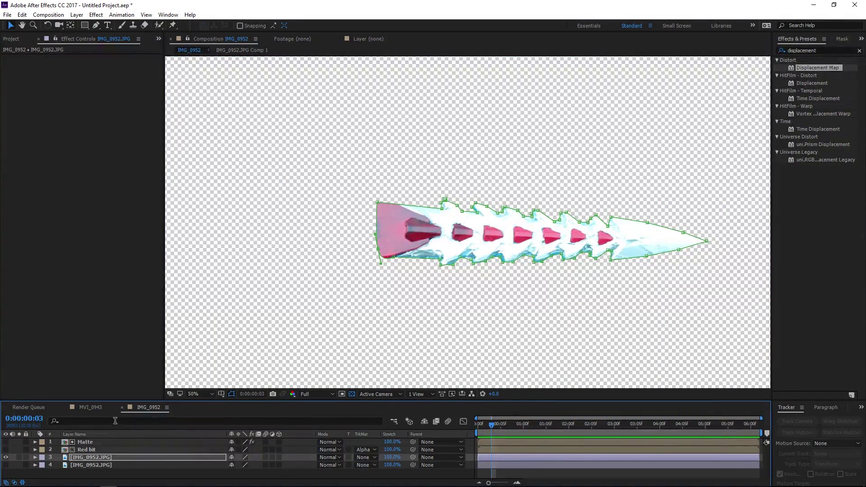
Step: Show Red bit with Matte hidden, and add a Position keyframe to the masked blade layer at 0:00:02:02
click(28, 419)
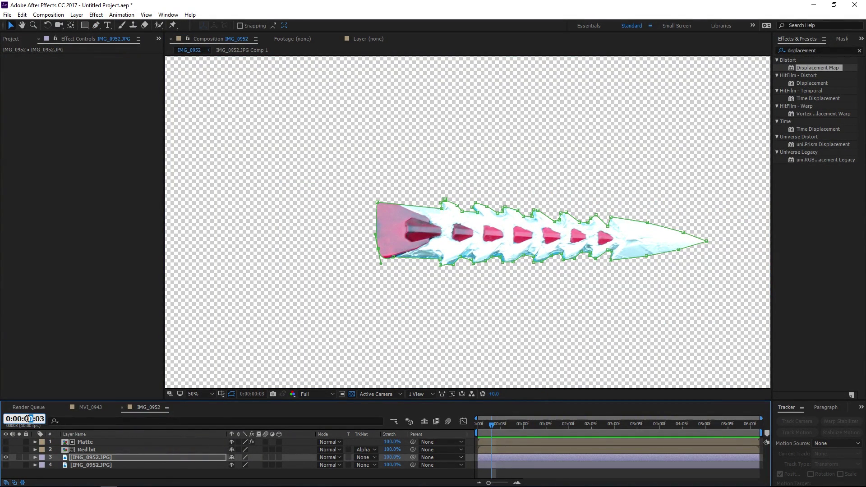
text(2:02)
key(Return)
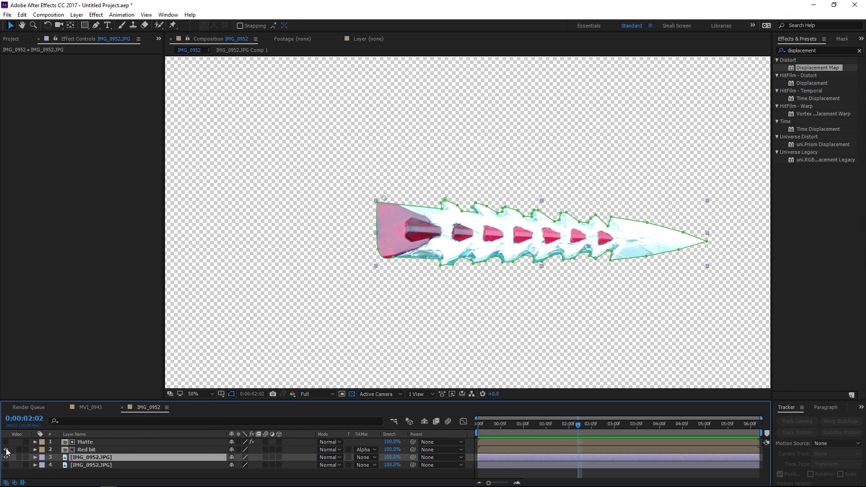
click(5, 442)
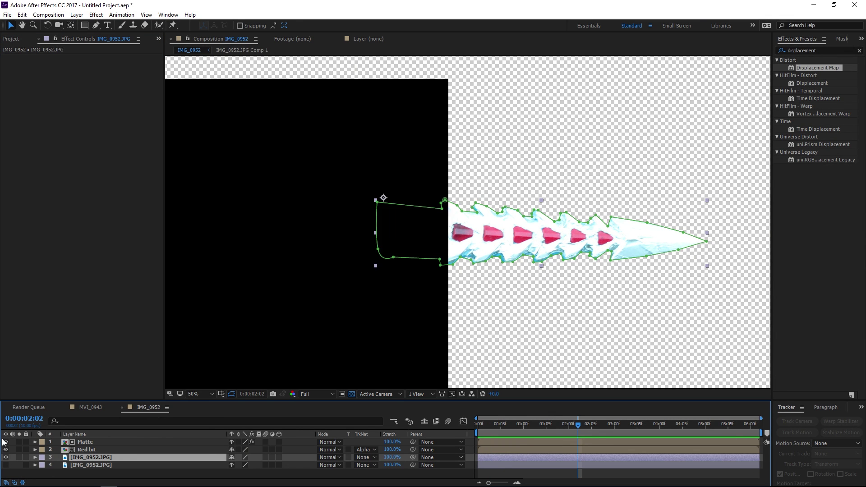
click(5, 442)
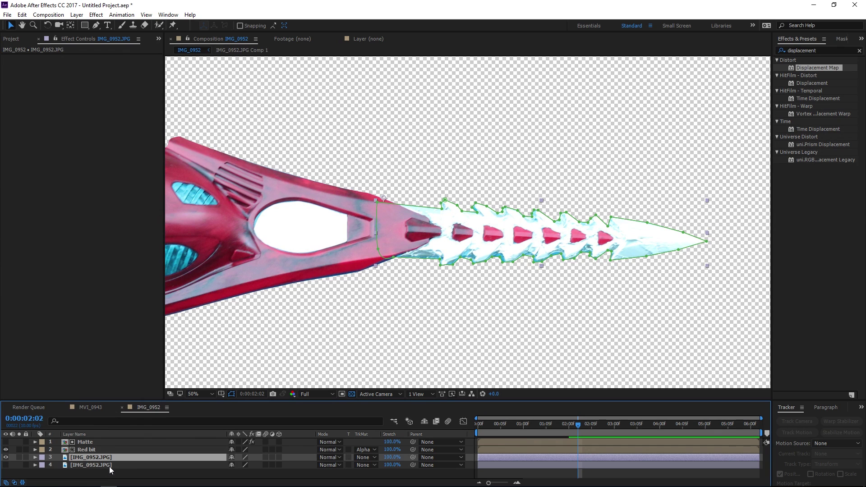
key(p)
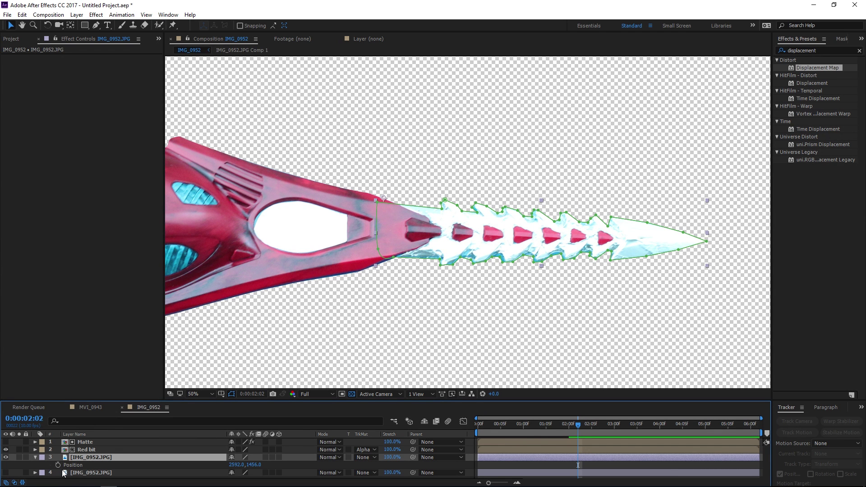
click(58, 465)
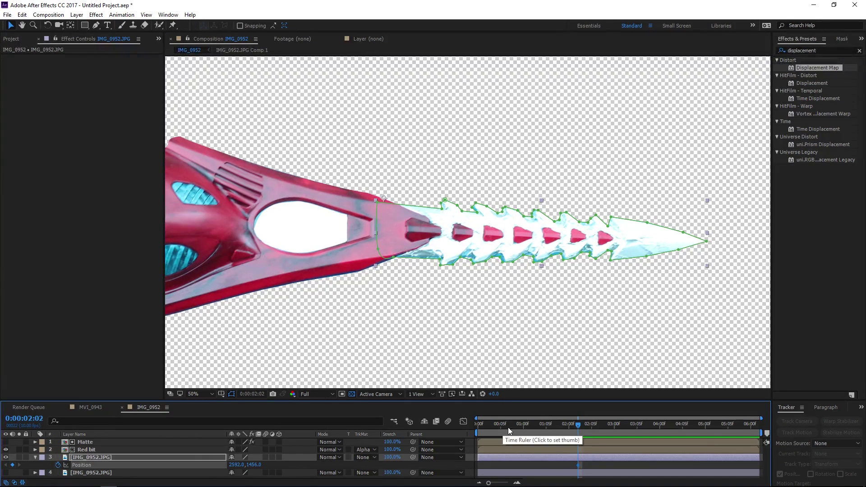
Step: At the start of the timeline, keyframe the blade layer's Position far to the left, outside the frame
key(comma)
drag(481, 327, 632, 486)
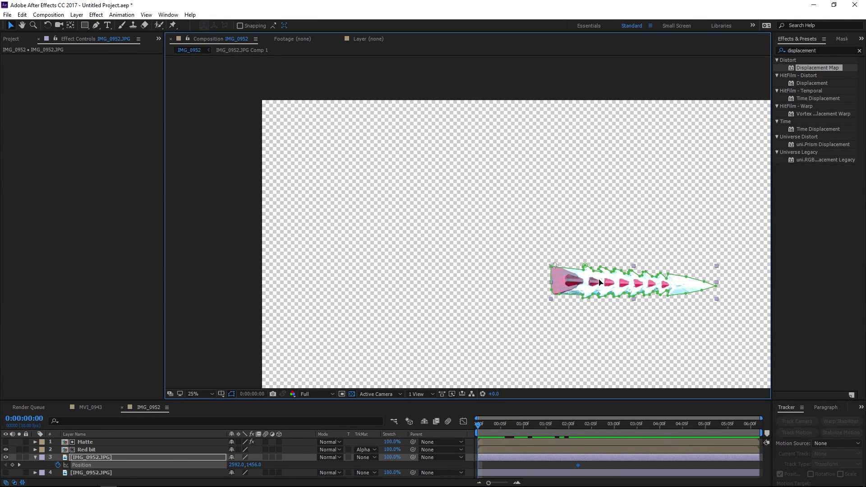
drag(553, 282, 265, 258)
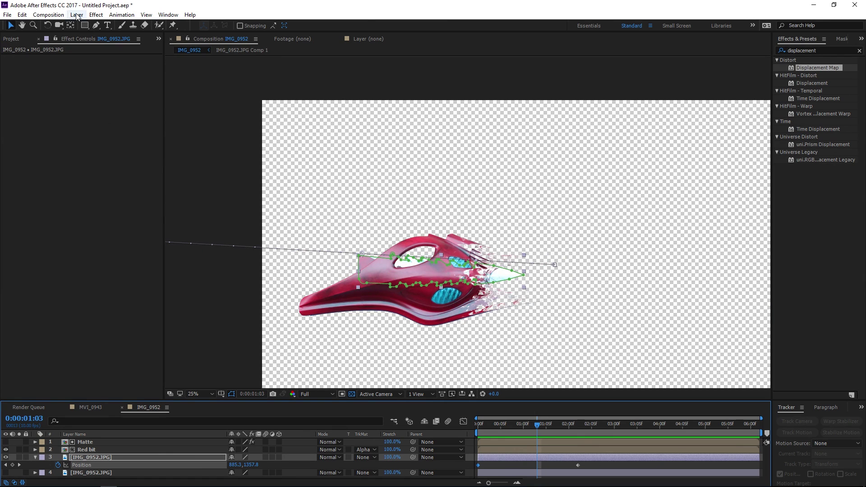
Step: Add a black solid directly above the blade layer and keyframe its Position so its right edge follows the wipe, covering the blade's rear
click(77, 14)
mouse_move(85, 27)
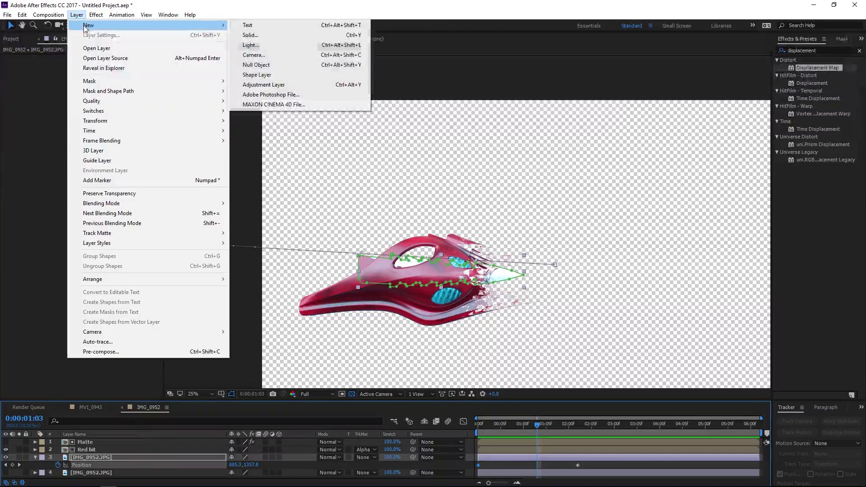
click(272, 35)
click(252, 449)
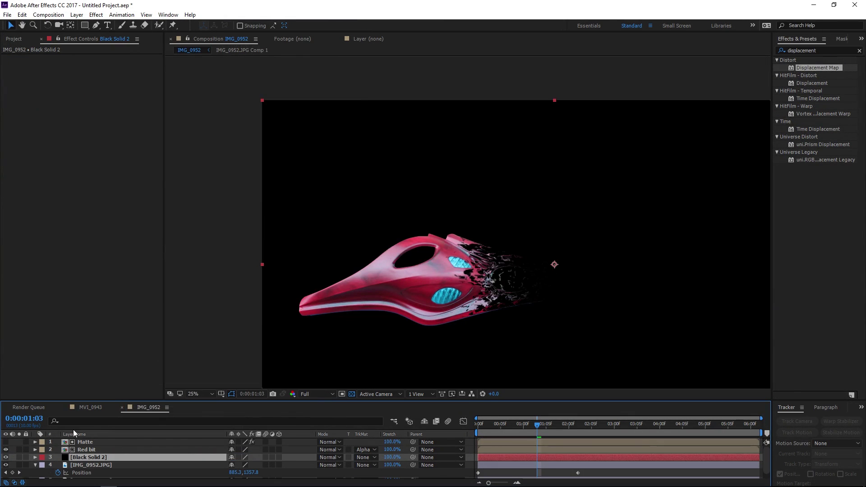
drag(653, 337, 235, 303)
drag(510, 424, 539, 441)
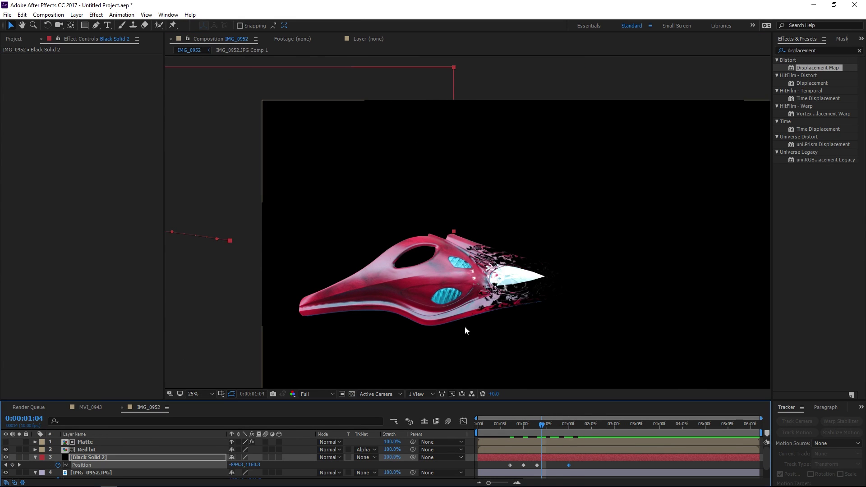
Step: Preview the combined prop, solid and blade animation, and inspect the frame at 0:00:01:01
drag(541, 426, 524, 434)
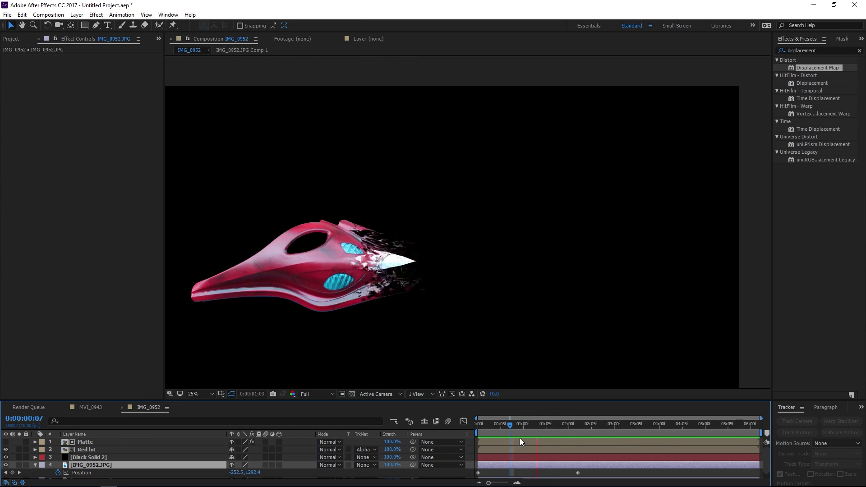
key(space)
drag(513, 424, 527, 428)
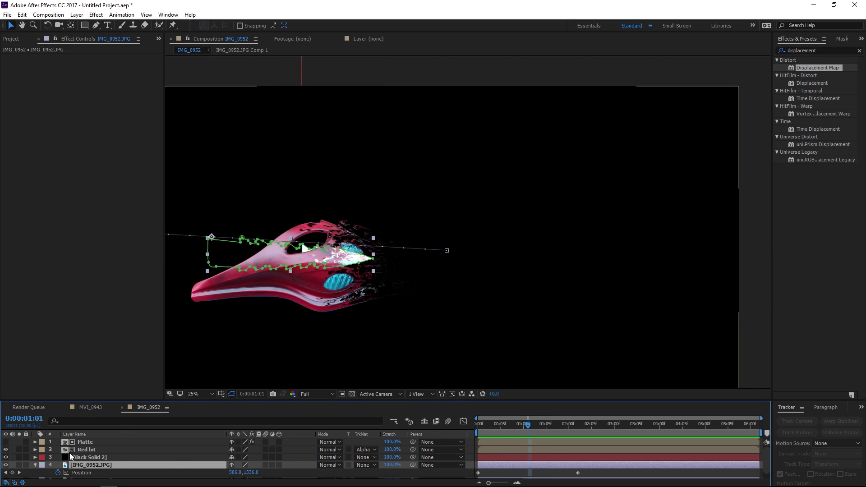
Step: Try motion blur on all the layers and enable it for the composition
key(ctrl+a)
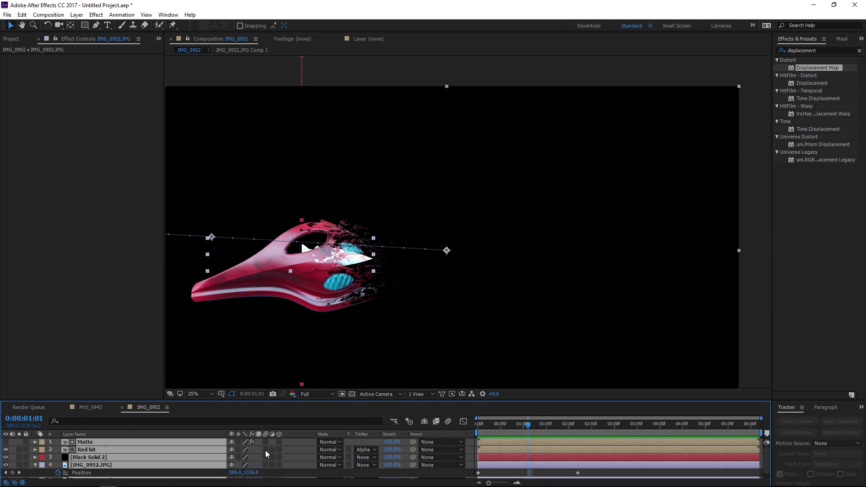
click(266, 450)
click(448, 421)
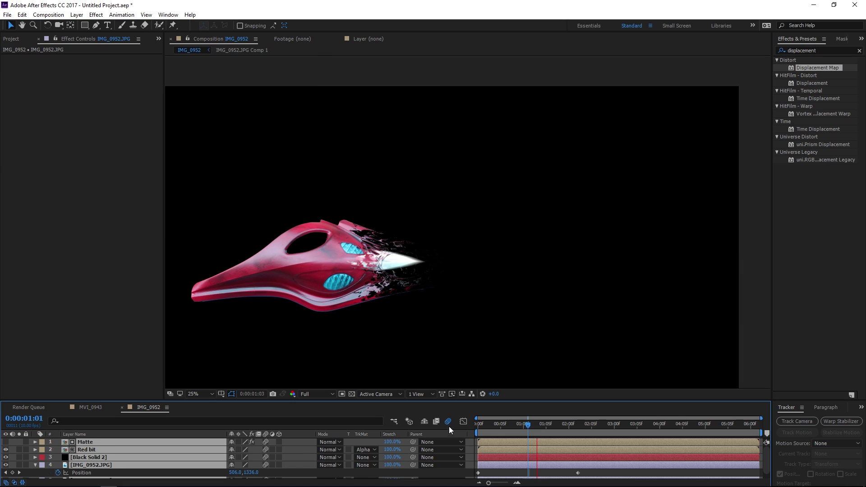
click(448, 422)
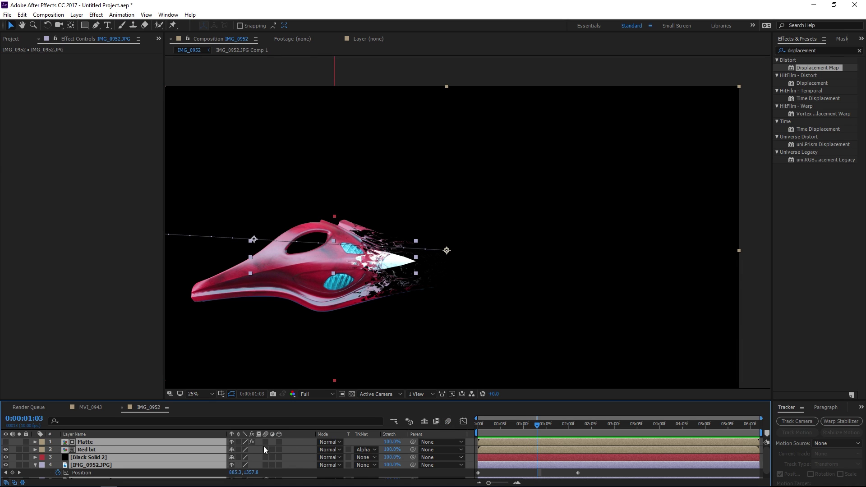
scroll(264, 447, down, 1)
click(267, 470)
scroll(268, 460, up, 1)
scroll(268, 462, down, 1)
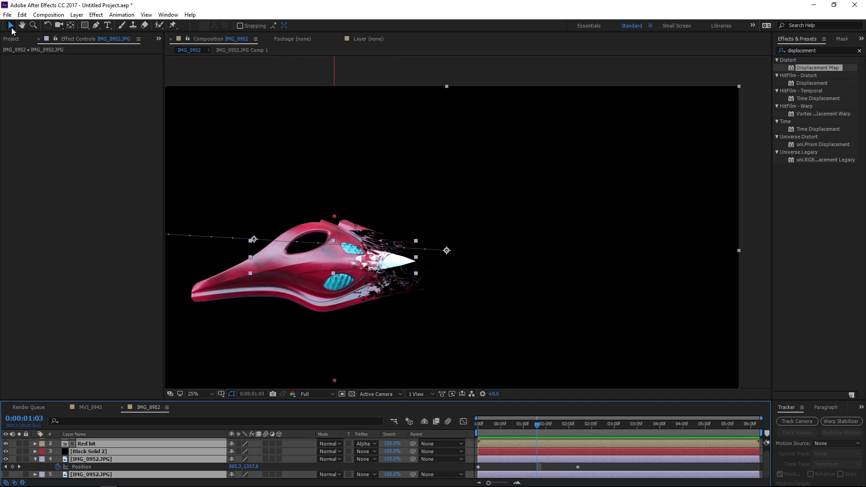
click(753, 302)
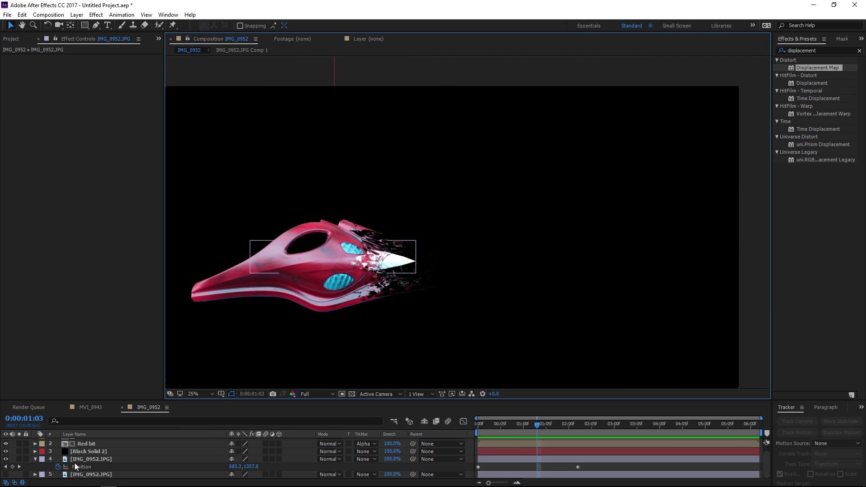
Step: Rename the masked photo layer as blade and set its track matte to Luma Inverted Matte "[Black Solid 2]"
scroll(82, 461, up, 1)
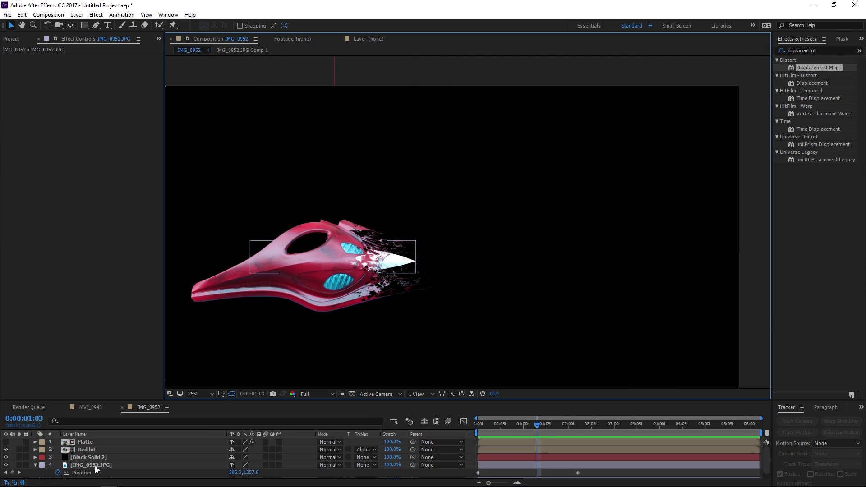
click(95, 466)
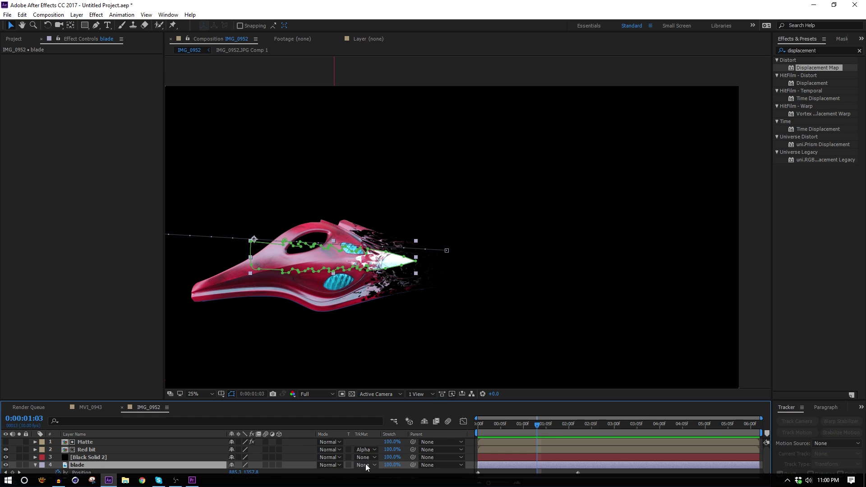
click(365, 465)
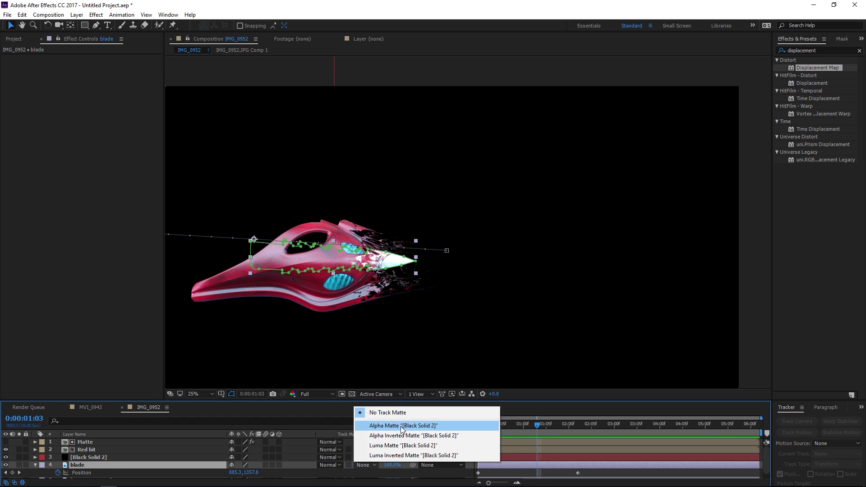
click(403, 456)
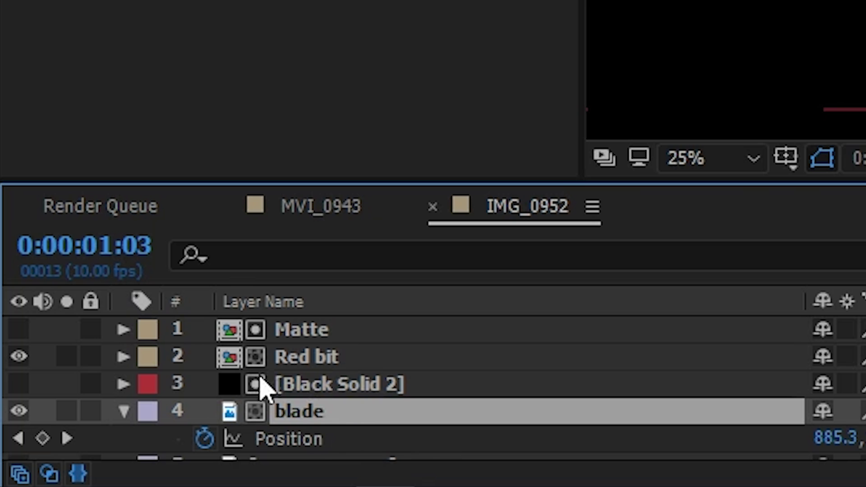
Step: Pre-compose the Matte, Red bit, Black Solid 2 and blade layers together as "Whatever i dunno sword?"
shift+click(335, 384)
shift+click(327, 338)
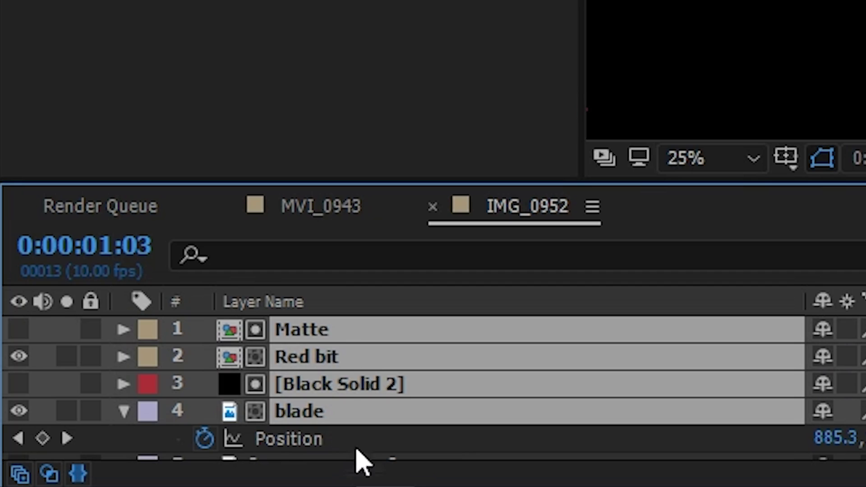
click(77, 15)
click(118, 348)
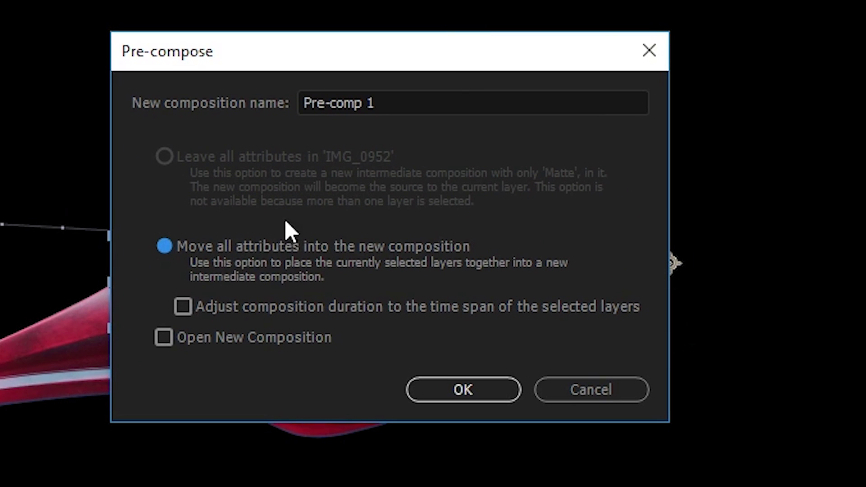
drag(439, 106, 197, 70)
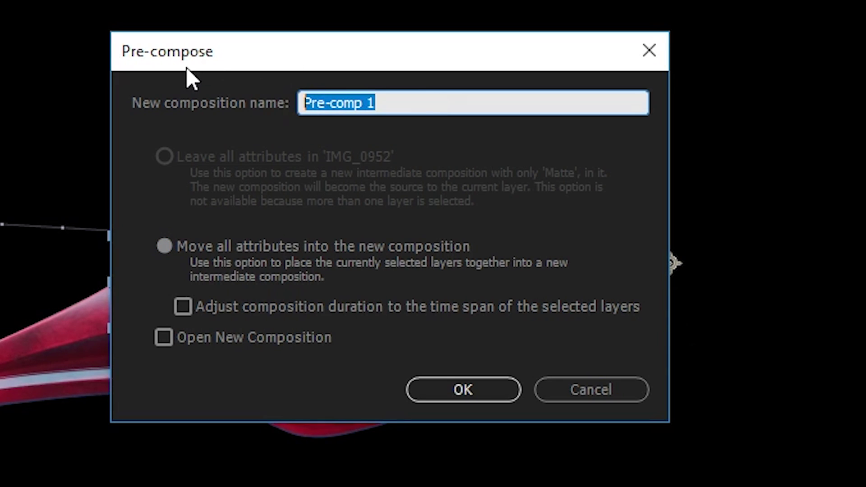
text(Whatever i du)
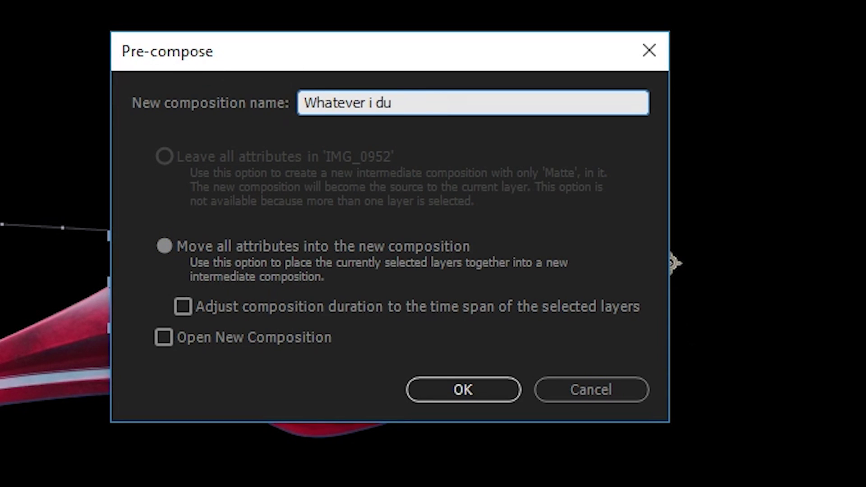
text(nno)
key(BackSpace)
text(no sowr)
text(rd?)
key(Return)
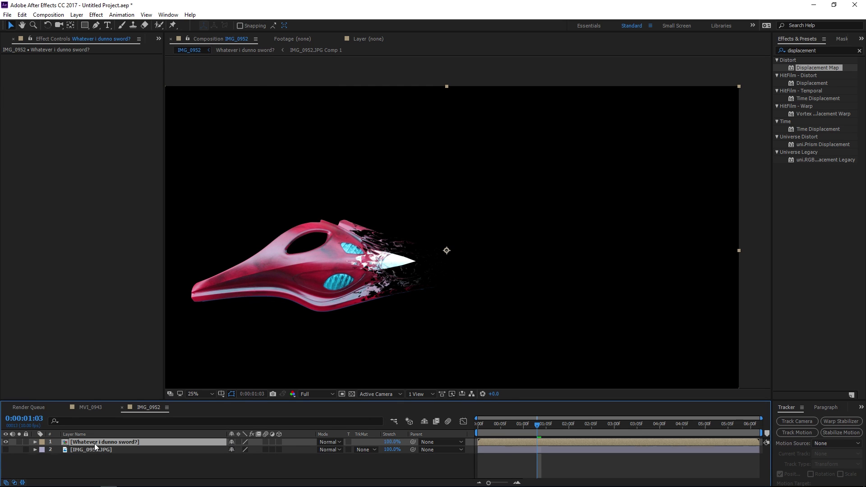
Step: Duplicate the sword pre-comp, solo the upper copy and apply Find Edges to it with Invert enabled
key(ctrl+d)
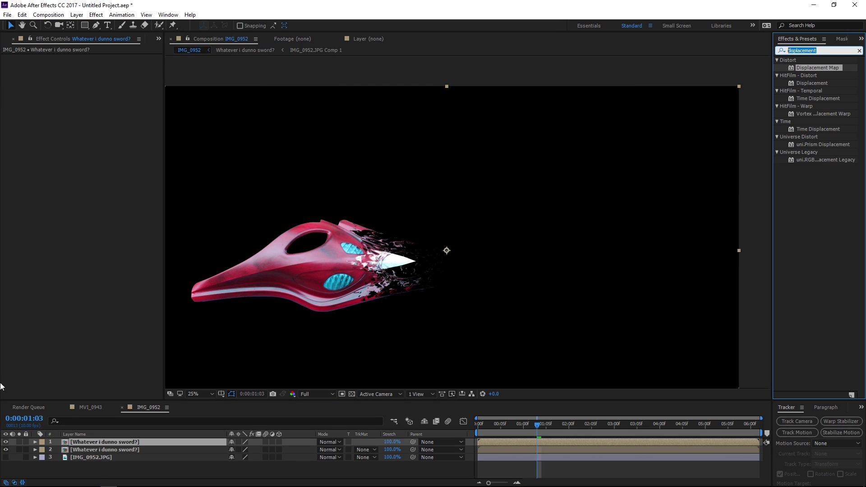
click(19, 443)
click(822, 52)
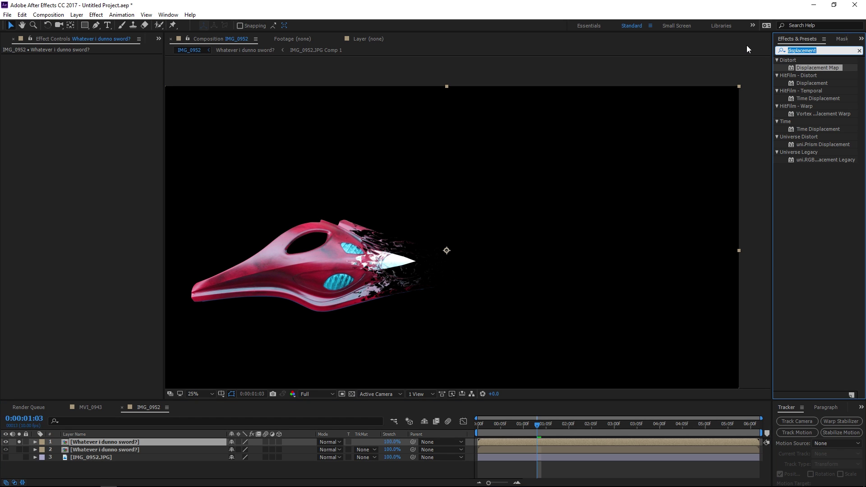
text(find)
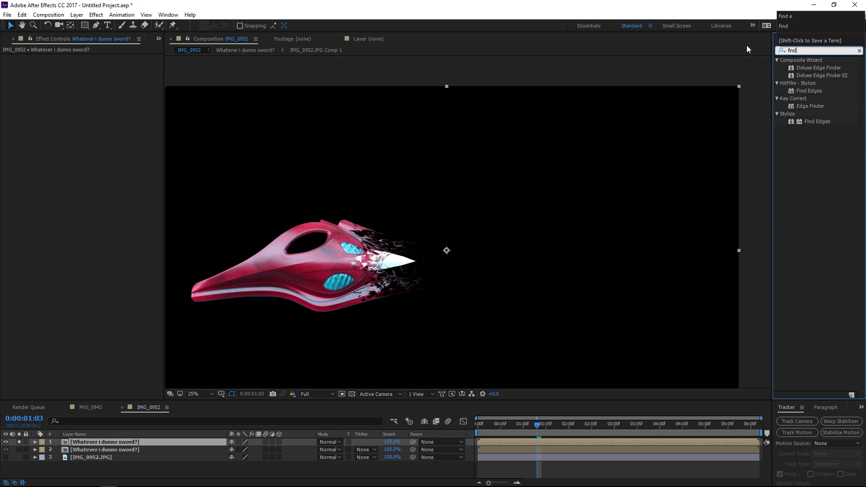
drag(817, 121, 105, 61)
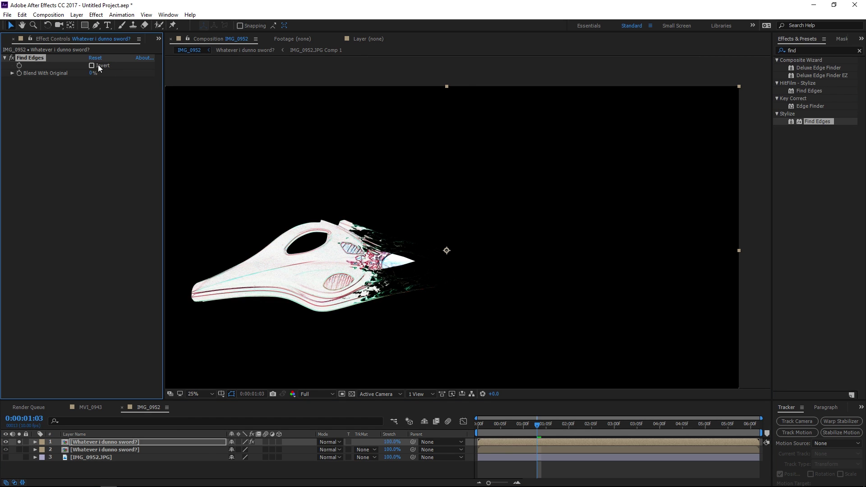
scroll(368, 316, up, 2)
drag(292, 357, 439, 305)
key(v)
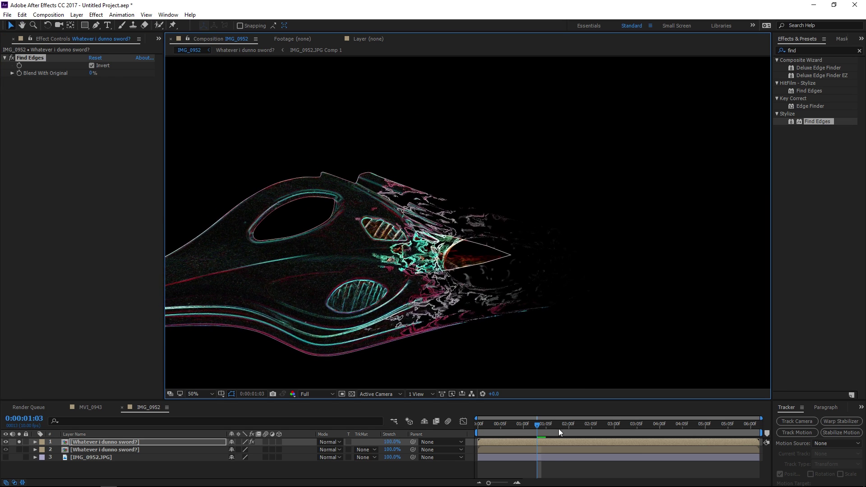
Step: Preview the edges, then add a black solid over the rear of the mask and start its Position keyframes at 0:00:01:06
key(space)
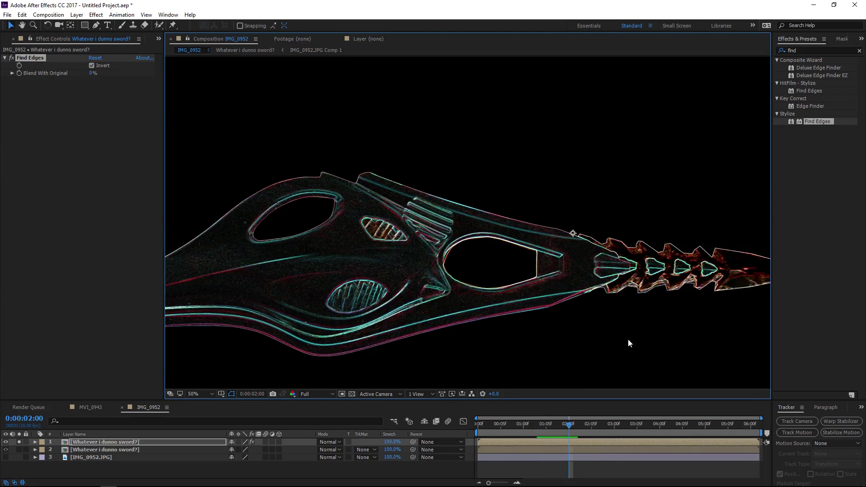
mouse_move(564, 431)
mouse_down()
mouse_move(529, 426)
mouse_move(577, 434)
mouse_move(514, 427)
mouse_move(550, 432)
mouse_up()
scroll(556, 347, down, 2)
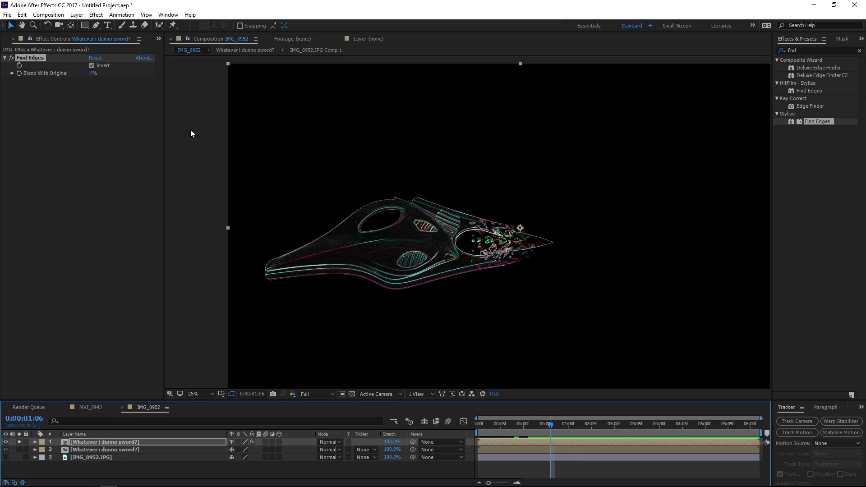
click(77, 14)
mouse_move(86, 24)
click(235, 37)
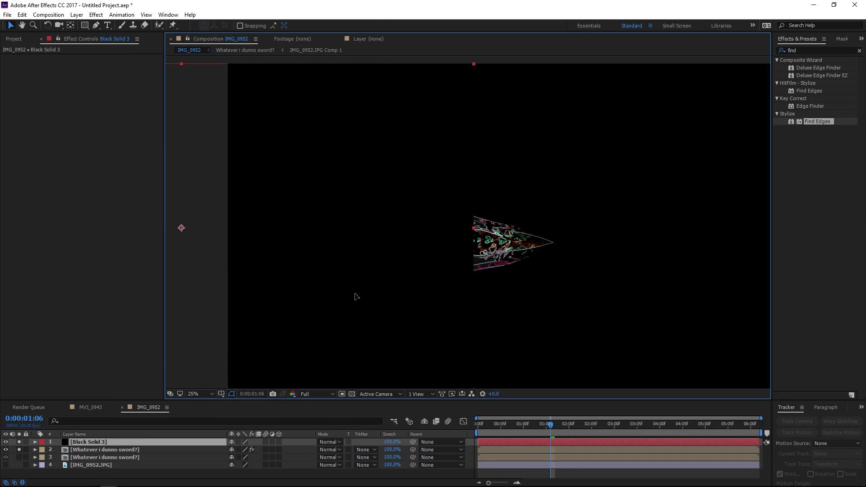
drag(354, 295, 360, 296)
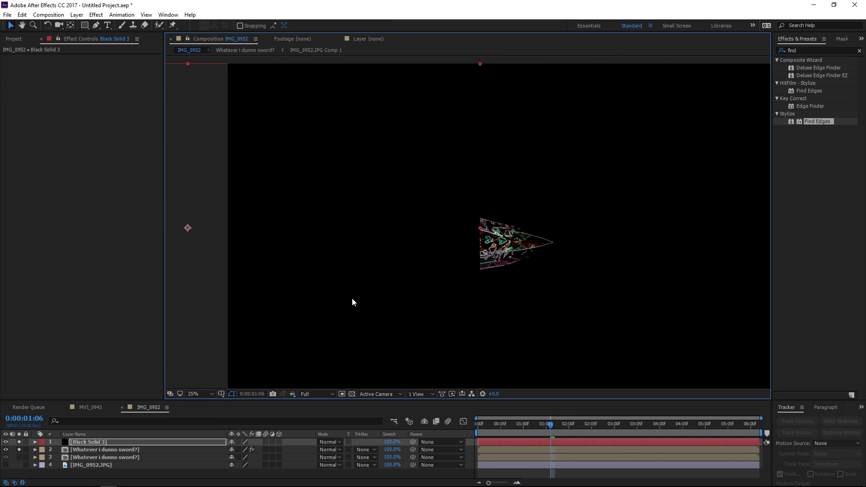
key(p)
click(58, 450)
Step: Keyframe the solid's Position at 0:00:01:08 and 0:00:02:03 so its right edge trails the wipe and finally covers the blade
key(Page_Down)
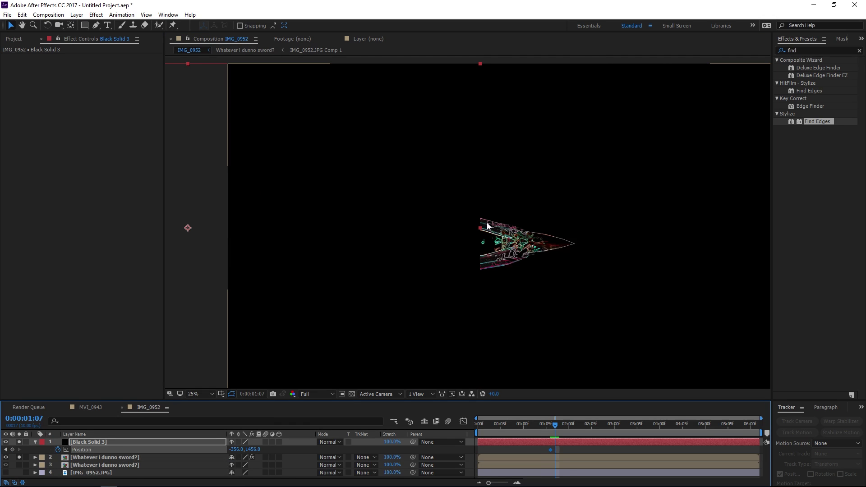
key(Page_Down)
drag(431, 303, 473, 308)
key(Page_Up)
key(Page_Up)
key(Page_Up)
key(period)
key(period)
key(period)
key(period)
key(comma)
key(comma)
key(Page_Down)
key(Page_Down)
key(Page_Down)
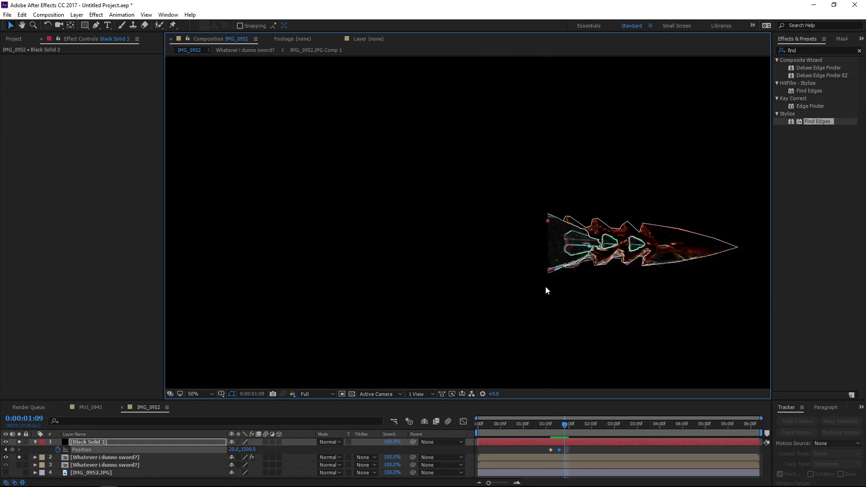
key(comma)
key(Page_Down)
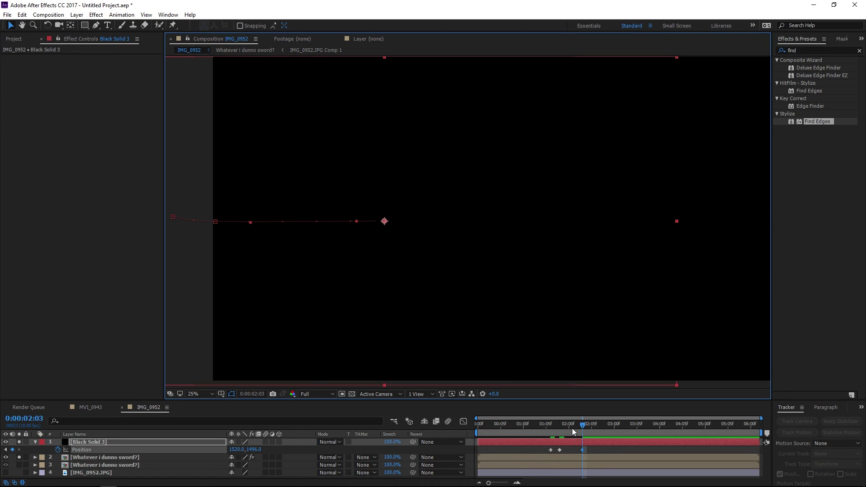
Step: Keyframe the solid's Position back at 0:00:00:06 and 0:00:00:00 so it trails the start of the wipe
drag(571, 428, 504, 424)
drag(329, 284, 290, 284)
drag(500, 423, 477, 423)
drag(293, 293, 129, 283)
drag(479, 424, 519, 440)
Step: Apply Fast Blur with Blurriness 355 to the solid, shift its layer to start at 0:00:00:03, and preview the animation
click(815, 50)
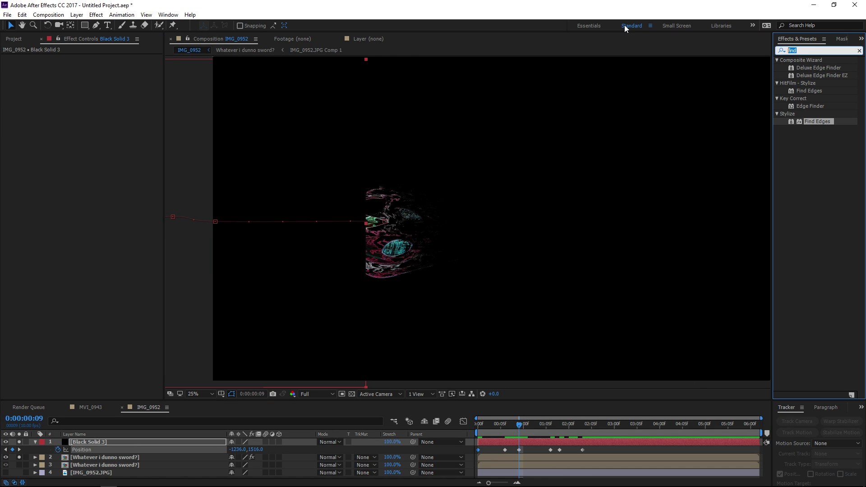
text(fast)
drag(807, 83, 242, 88)
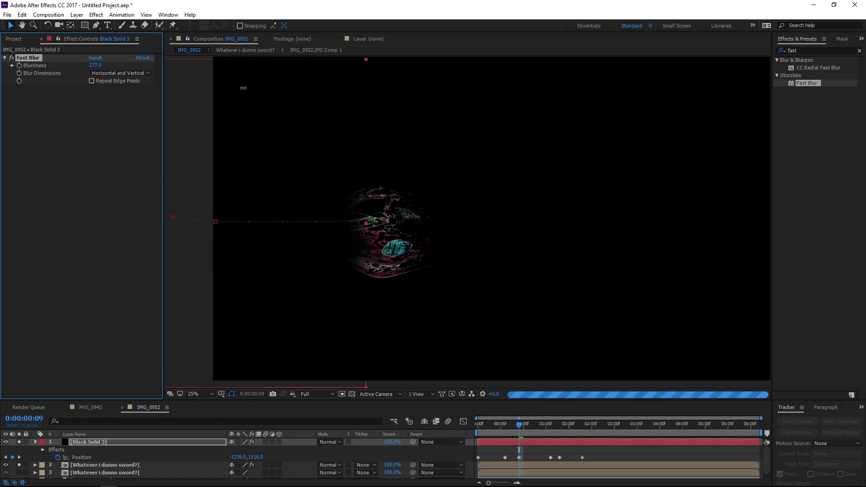
click(539, 443)
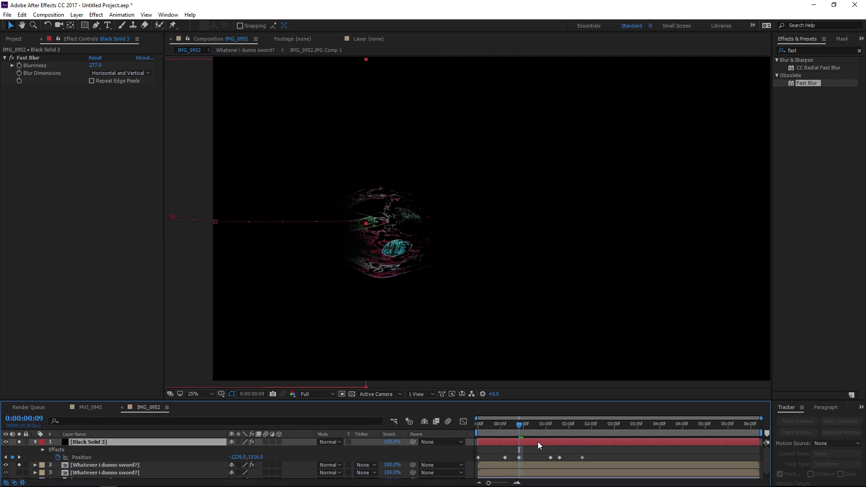
click(576, 448)
mouse_move(572, 443)
mouse_down()
mouse_move(564, 442)
mouse_move(586, 445)
mouse_move(562, 442)
mouse_move(588, 443)
mouse_up()
key(space)
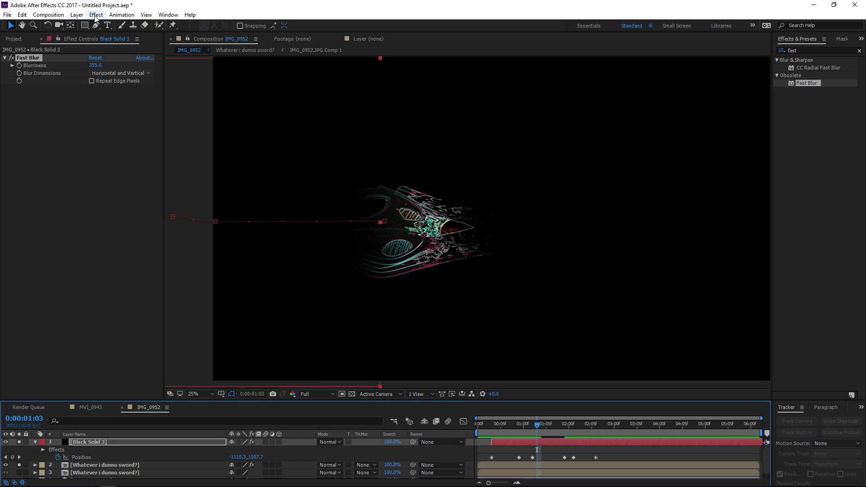
Step: Show the transparency grid and add a second black solid directly beneath the Find Edges layer as its background
click(352, 395)
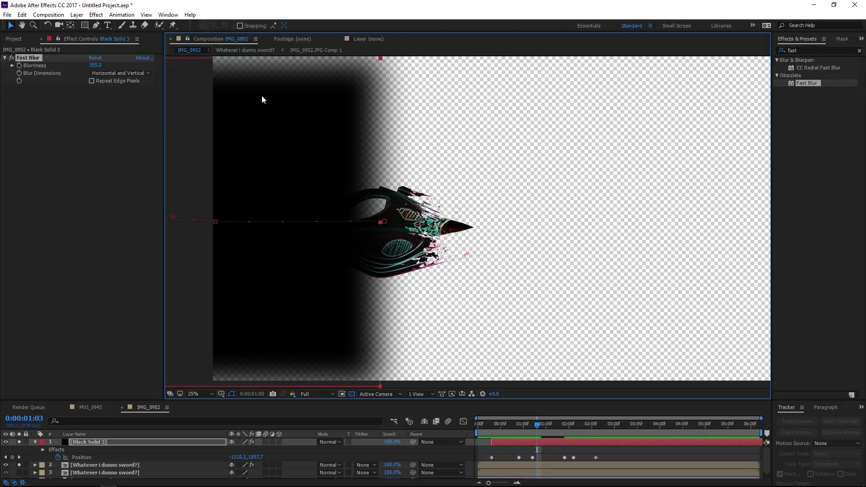
click(77, 15)
mouse_move(84, 25)
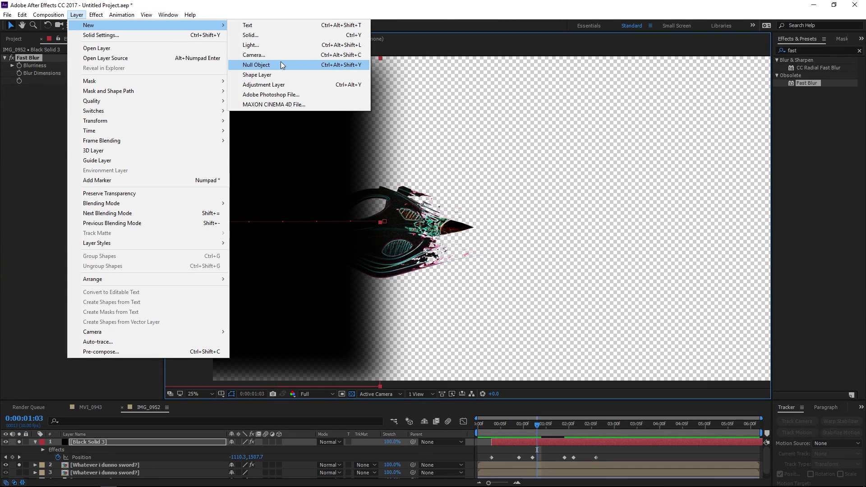
click(271, 36)
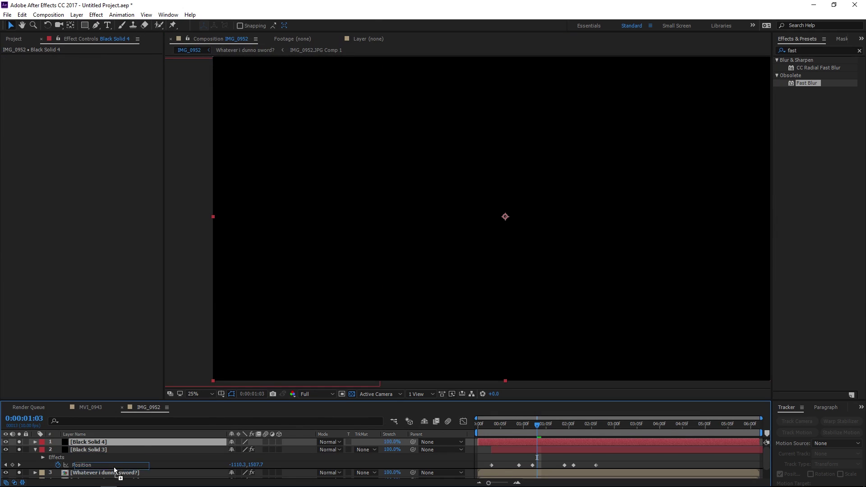
scroll(118, 473, down, 2)
drag(119, 481, 113, 462)
scroll(100, 456, up, 2)
Step: Pre-compose the two black solids and the Find Edges layer together as "The Edges"
shift+click(93, 442)
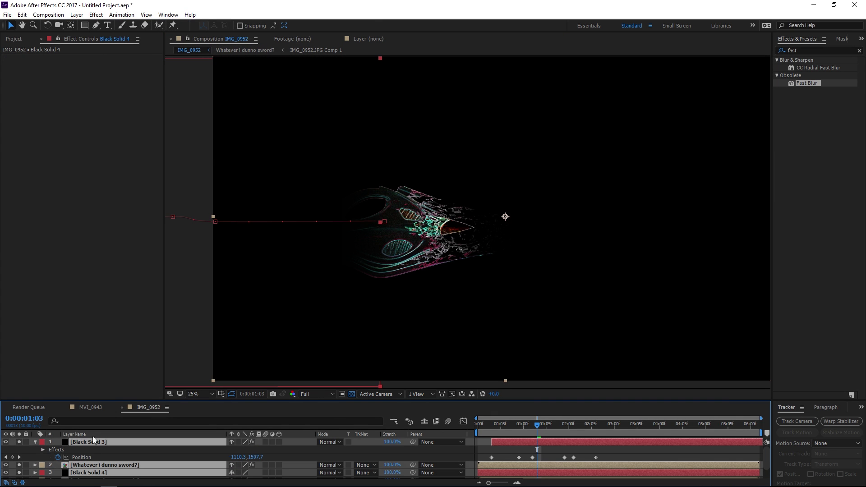
click(76, 14)
click(91, 350)
text(The Edges)
key(Return)
Step: Apply Glow (threshold 48.6%, radius 170, intensity 2.3) and Curves to The Edges, raising the Blue channel's midtones
key(ctrl+5)
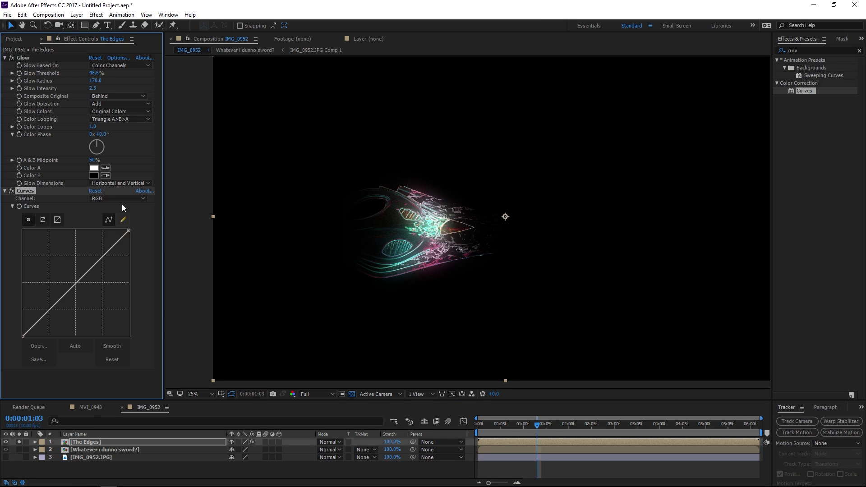
click(119, 202)
click(113, 234)
drag(83, 280, 66, 270)
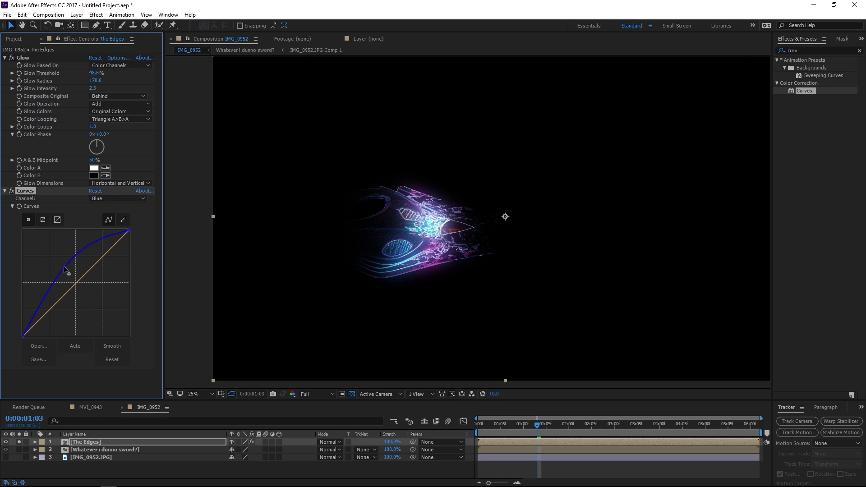
Step: Lower the Red channel's midtones in the Curves effect on The Edges
click(119, 199)
click(112, 218)
click(77, 284)
drag(87, 288, 93, 293)
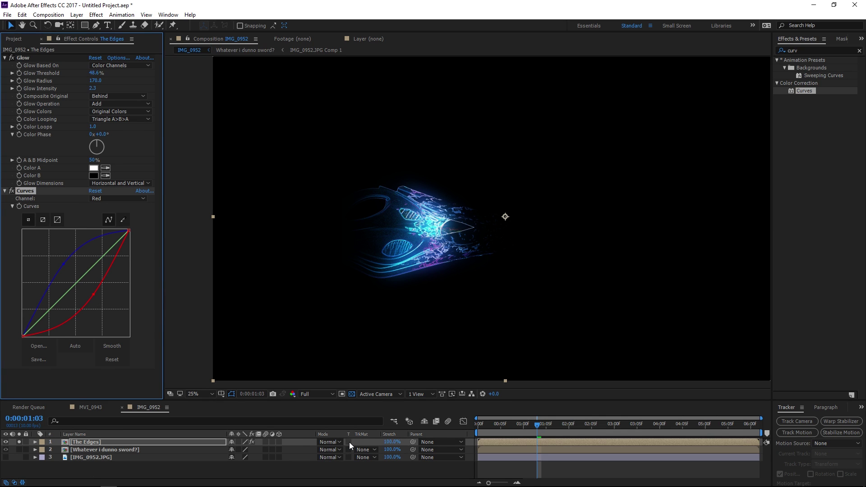
Step: Solo the sword pre-comp as well, preserve underlying transparency on The Edges, and set its blending mode to Screen
click(19, 450)
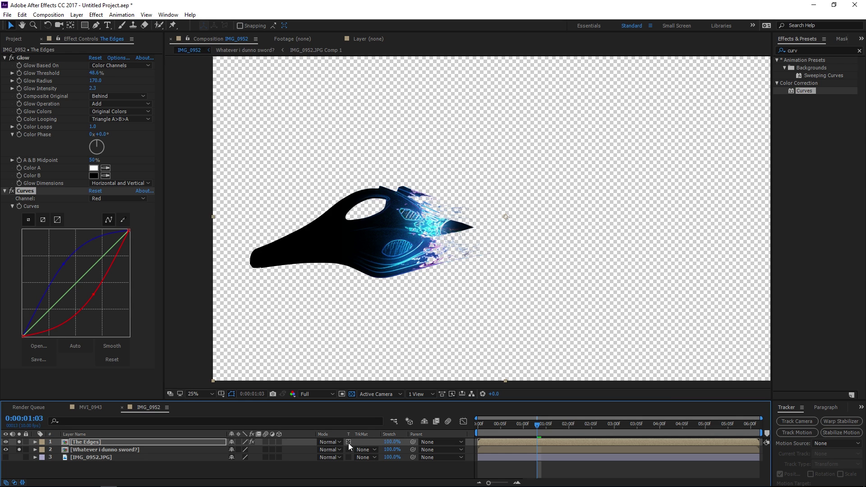
key(period)
key(period)
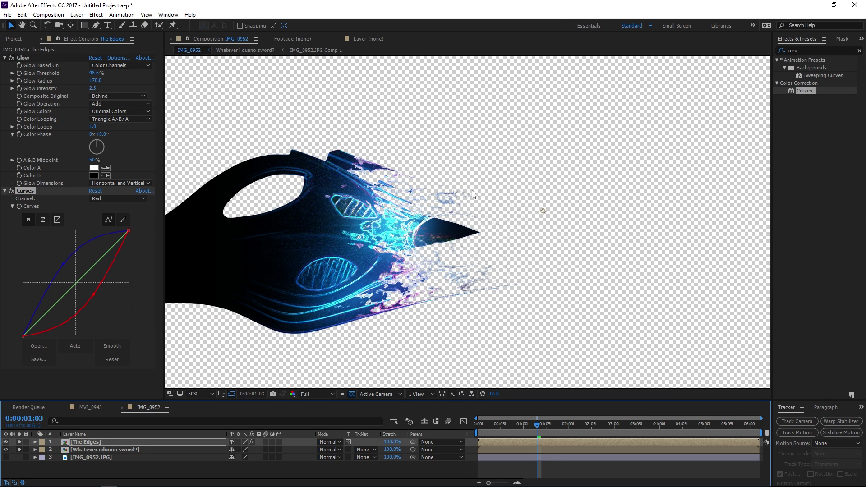
click(338, 444)
click(349, 135)
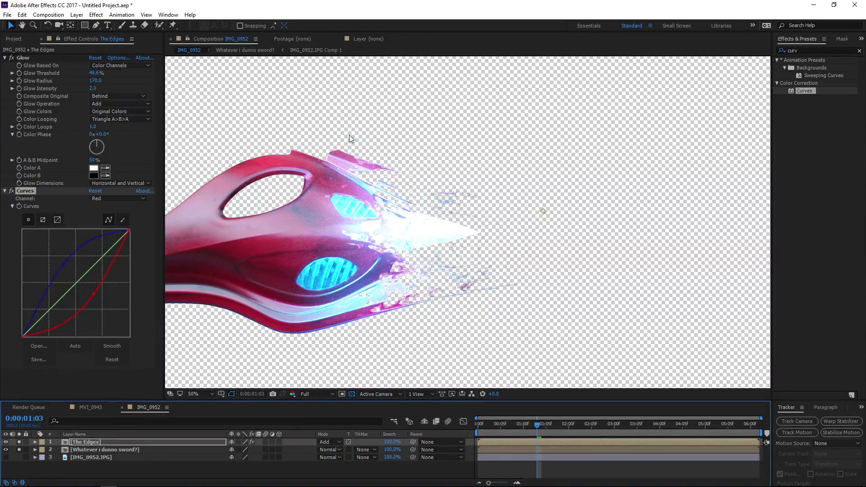
key(shift+equal)
key(shift+equal)
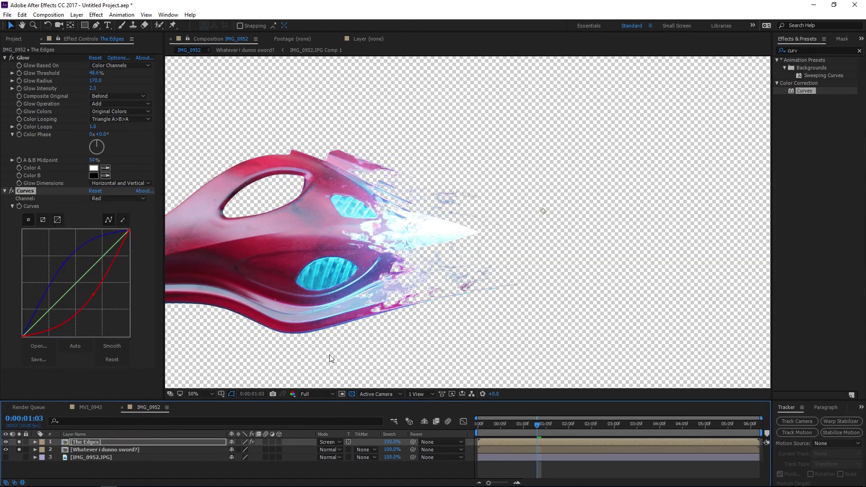
key(comma)
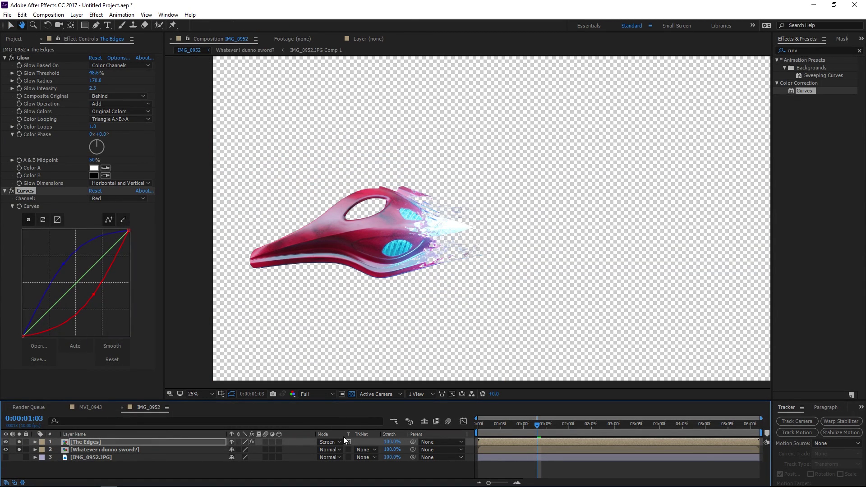
key(Page_Down)
key(Page_Down)
key(F2)
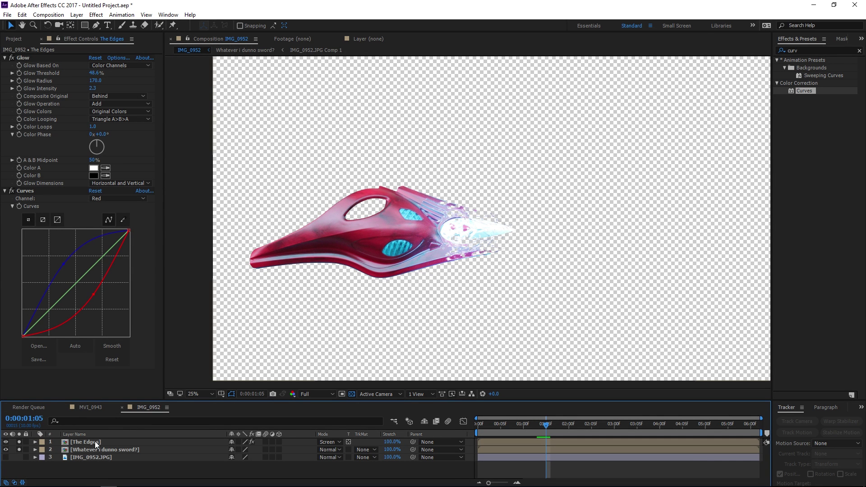
Step: Pre-compose The Edges and the sword pre-comp together as "Growing sword"
click(95, 443)
shift+click(97, 447)
key(alt+l)
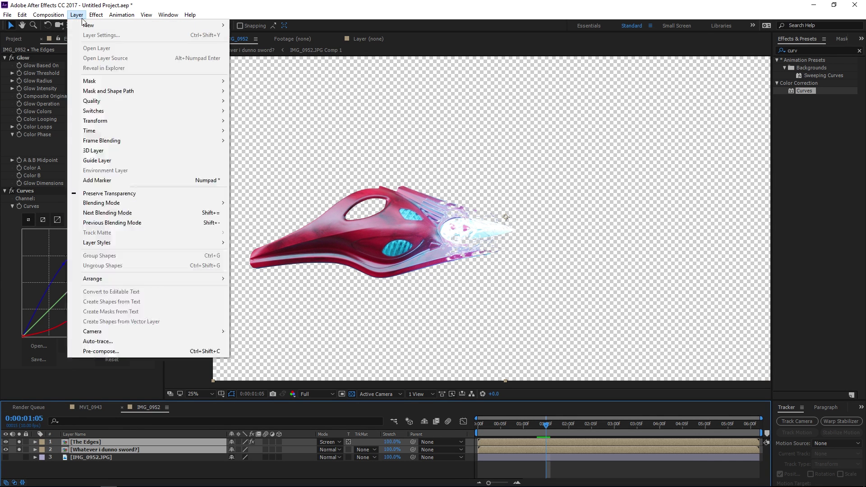
click(112, 352)
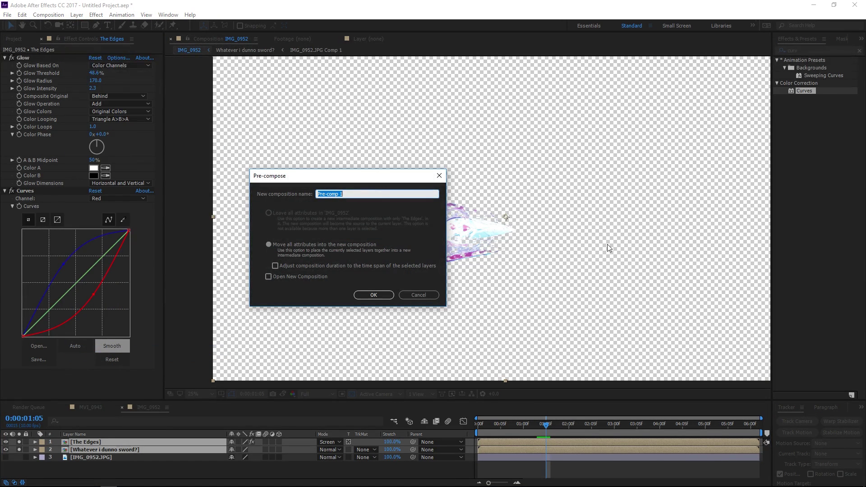
text(Growing swo)
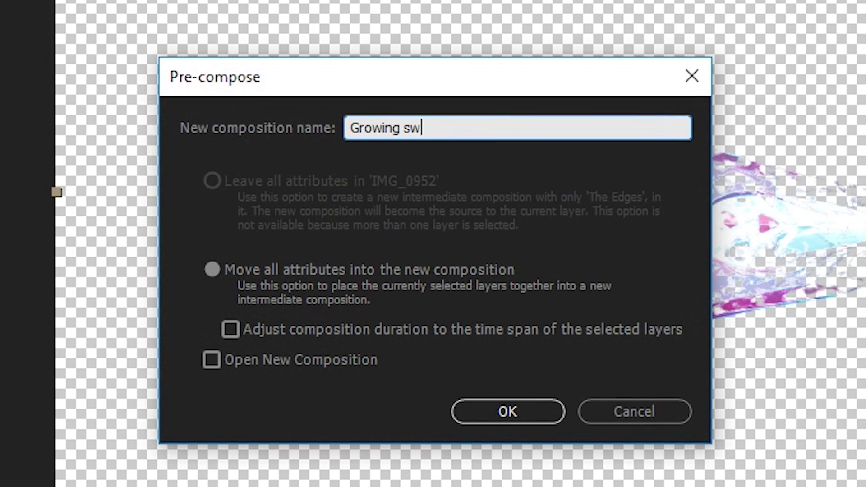
text(rd)
key(Return)
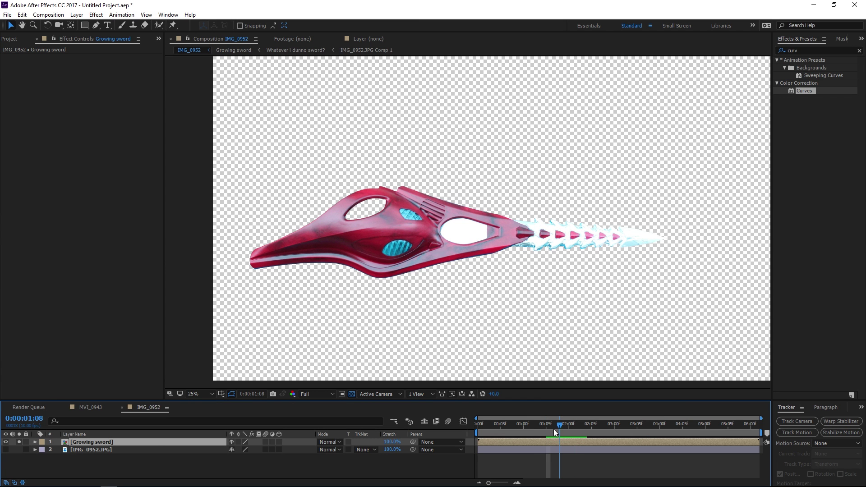
Step: Try the RSMB motion blur on the Growing sword layer with its default settings, and remove it
drag(553, 430, 550, 426)
drag(805, 50, 687, 39)
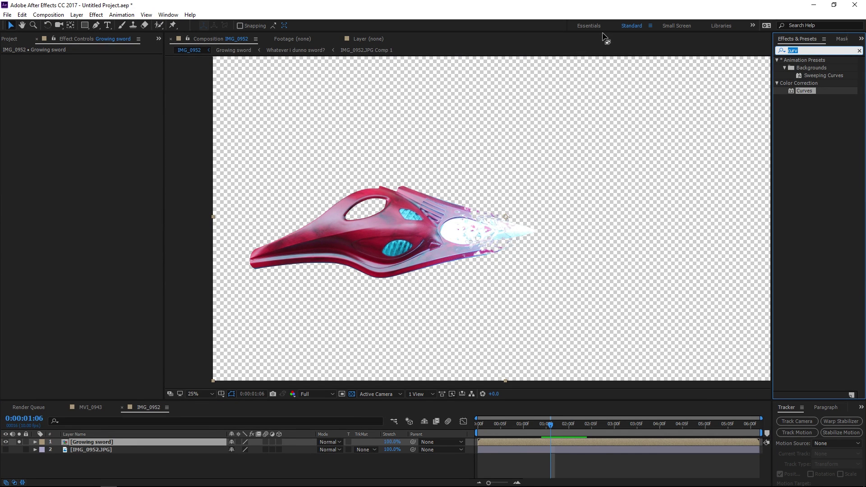
text(rsm)
drag(804, 67, 428, 245)
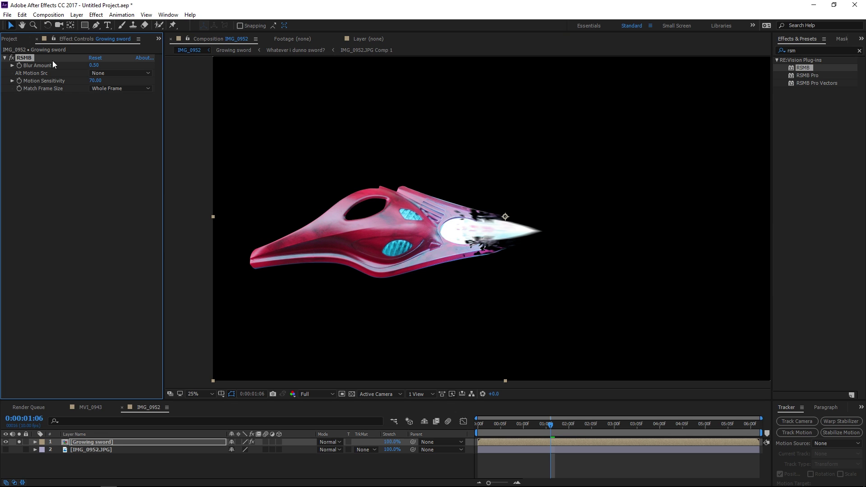
key(Delete)
Step: Try CC Force Motion Blur on the Growing sword layer, and remove it
drag(812, 50, 730, 45)
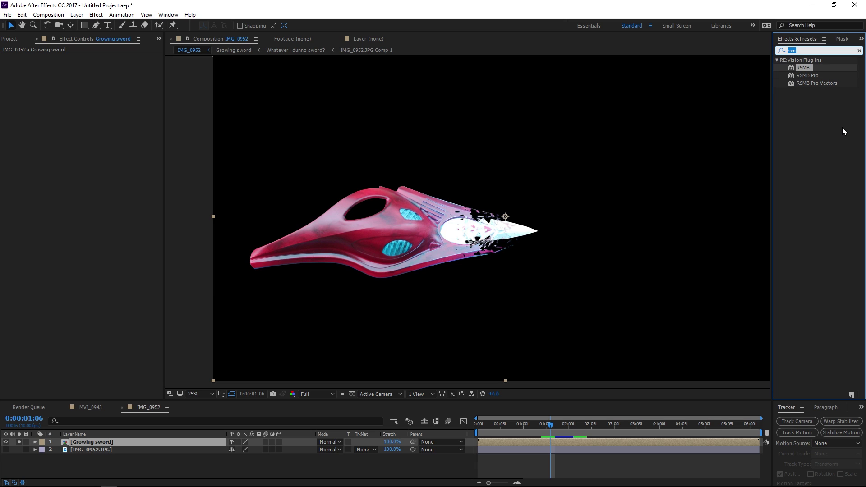
text(force)
drag(821, 67, 124, 442)
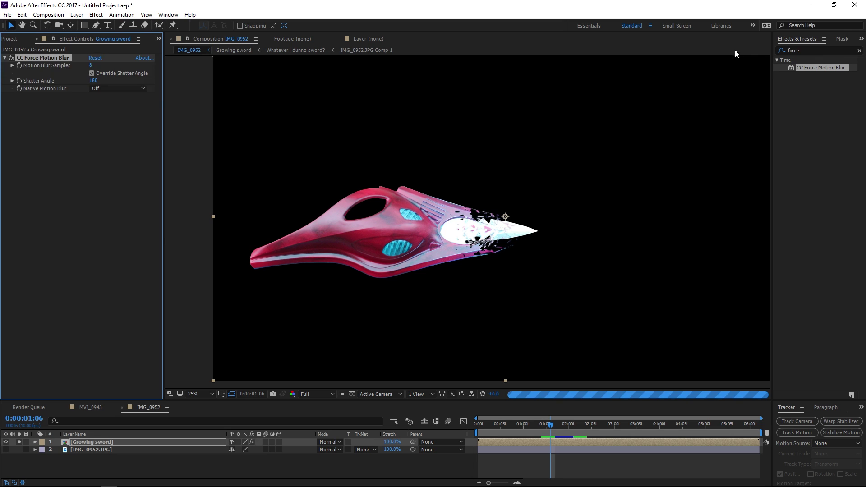
key(Delete)
Step: Try Pixel Motion Blur on the Growing sword layer, and remove it
key(ctrl+f)
text(pix)
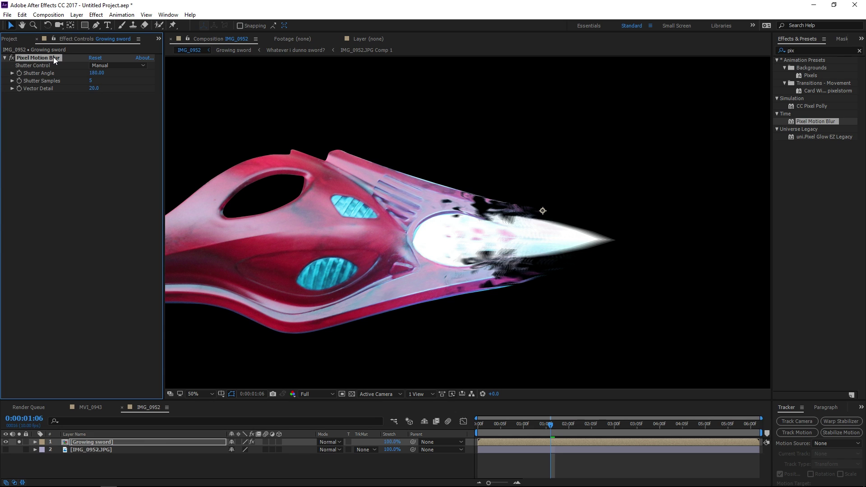
key(Delete)
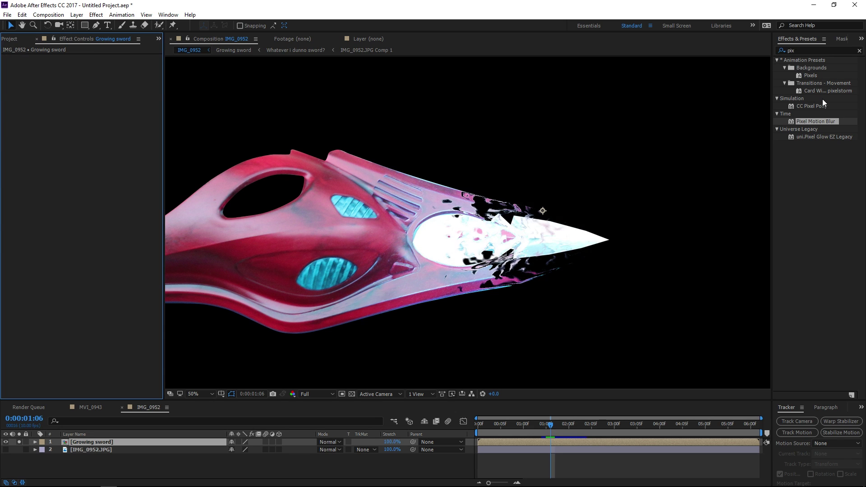
Step: Apply RSMB to the Growing sword layer with a blur amount of 1.00, and go to 0:00:03:02
drag(807, 51, 707, 43)
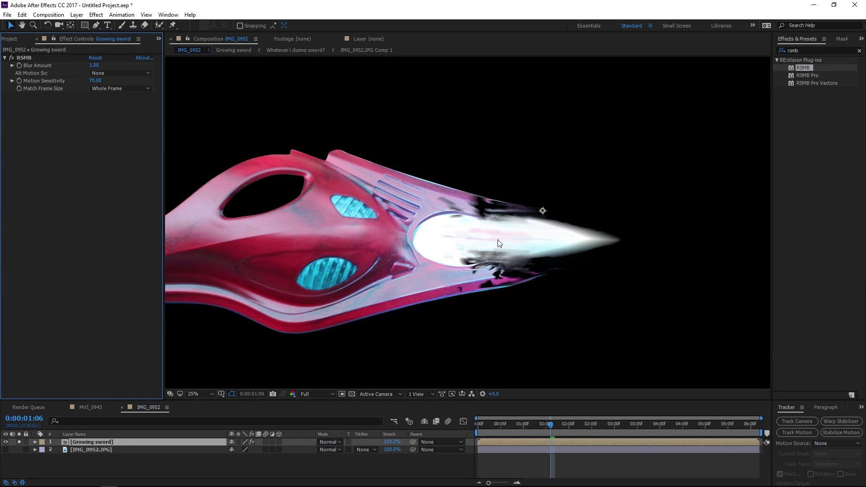
click(623, 425)
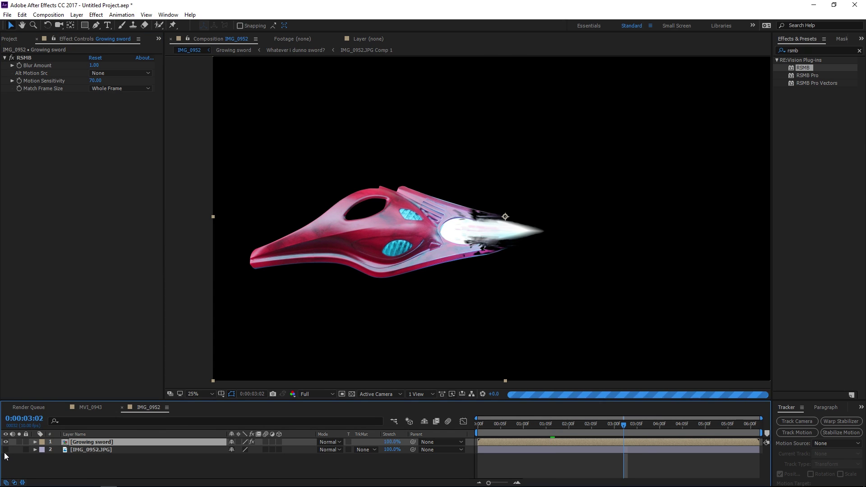
Step: Show the IMG_0952.JPG photo layer and add a hidden black solid directly above it
click(81, 450)
click(5, 450)
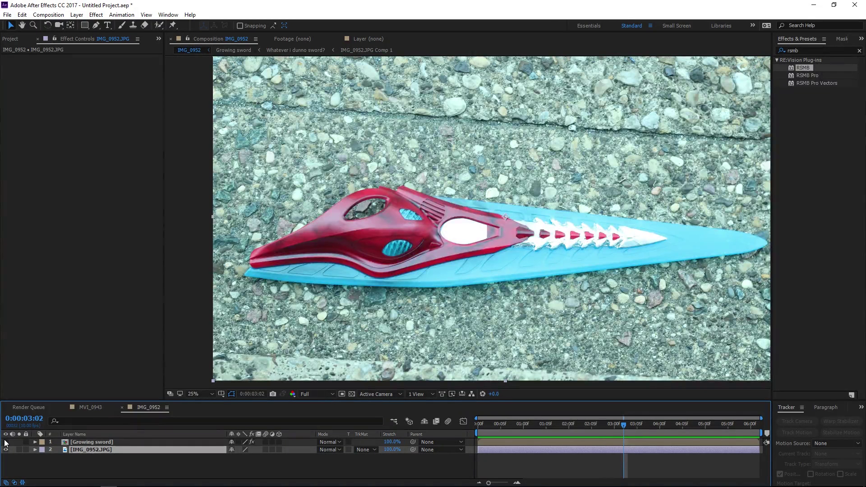
click(466, 273)
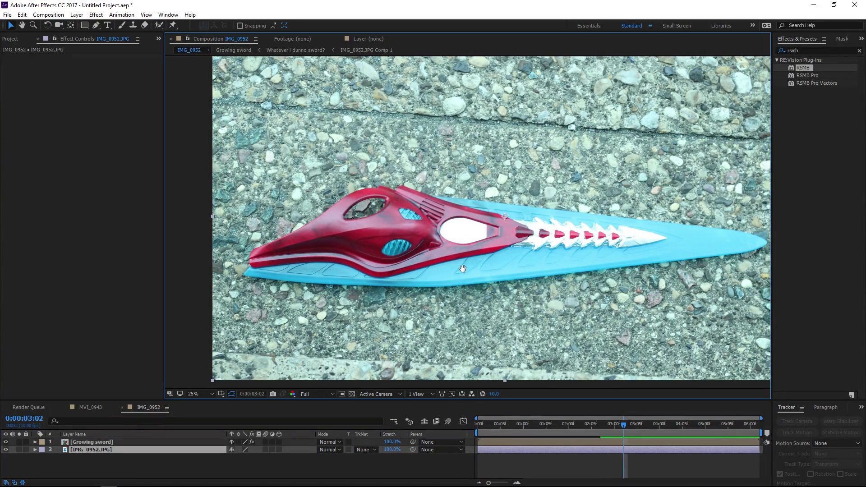
drag(463, 269, 453, 265)
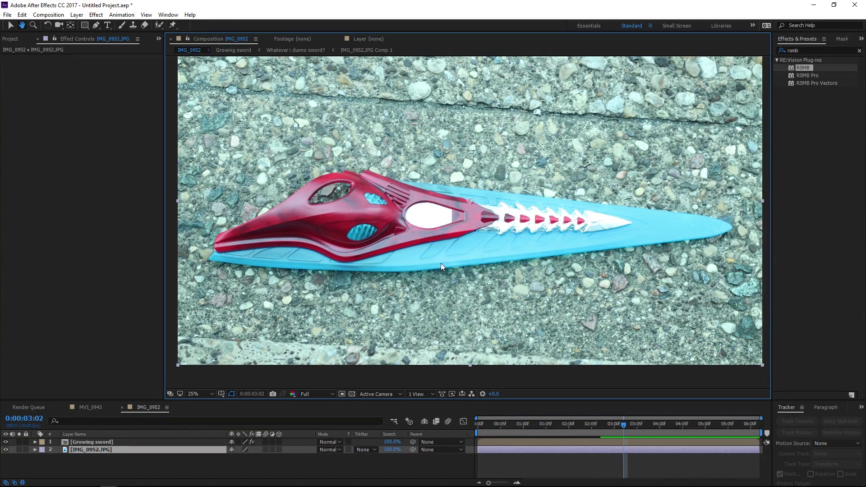
click(76, 15)
mouse_move(84, 26)
click(243, 34)
click(6, 450)
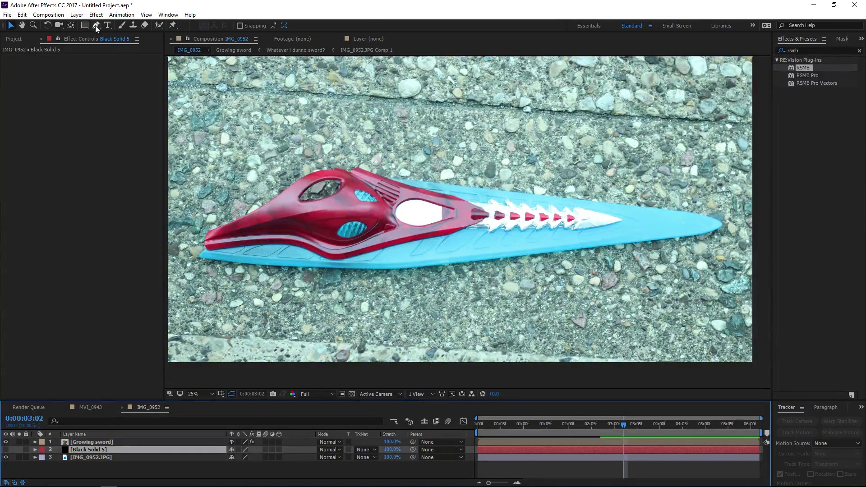
Step: Mask the black solid along the outline of the blue blade, and leave only the solid visible
click(96, 25)
click(368, 178)
click(6, 449)
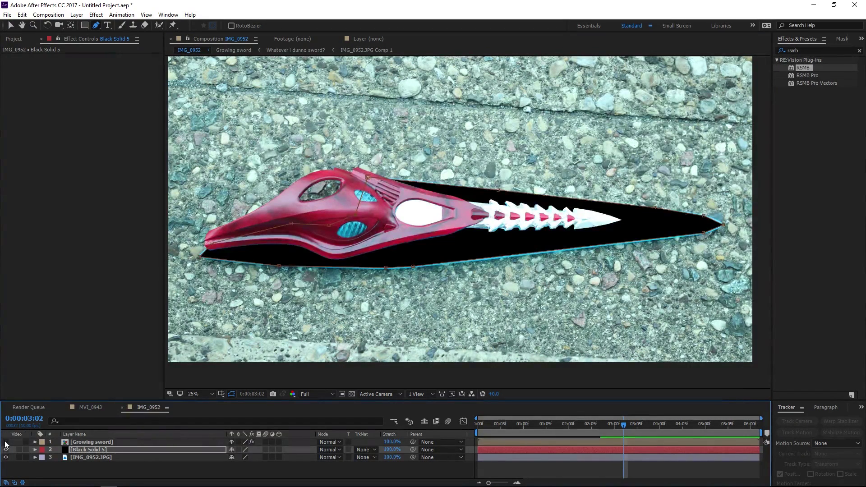
click(6, 442)
click(6, 457)
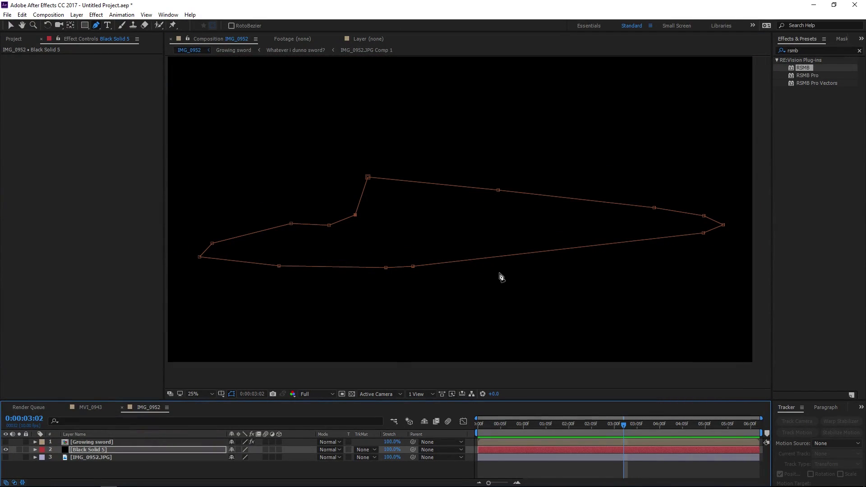
Step: Apply Fractal Noise to the masked black solid with a contrast of 68 and a scale of 268
drag(802, 50, 722, 30)
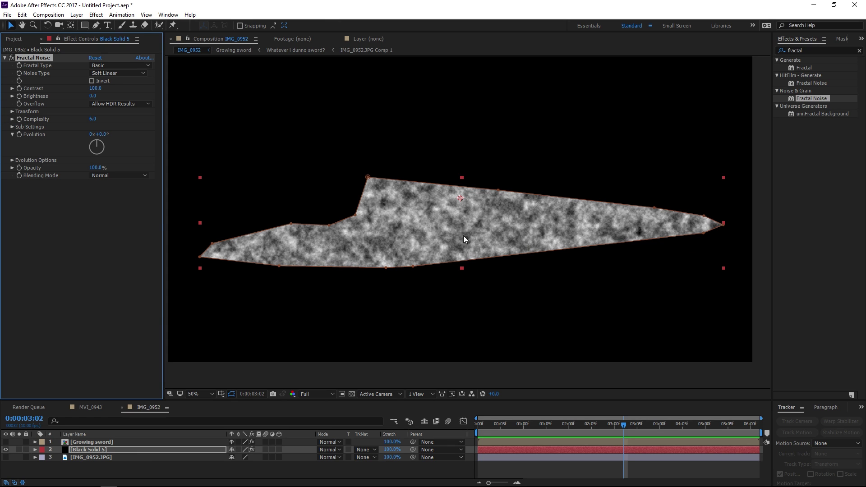
key(period)
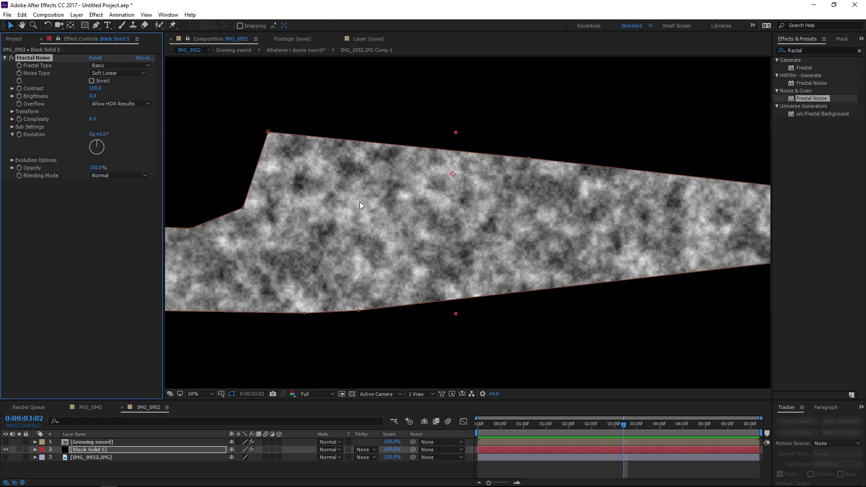
click(12, 112)
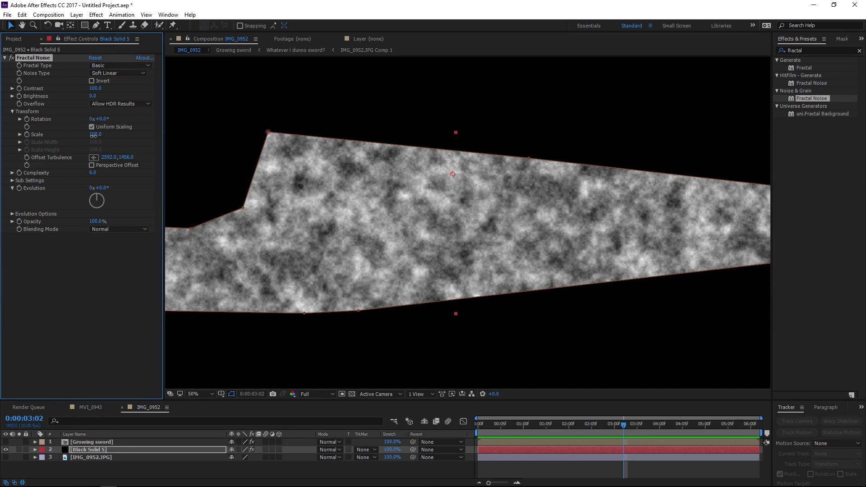
click(19, 135)
drag(94, 134, 168, 138)
drag(95, 88, 657, 110)
drag(524, 141, 101, 105)
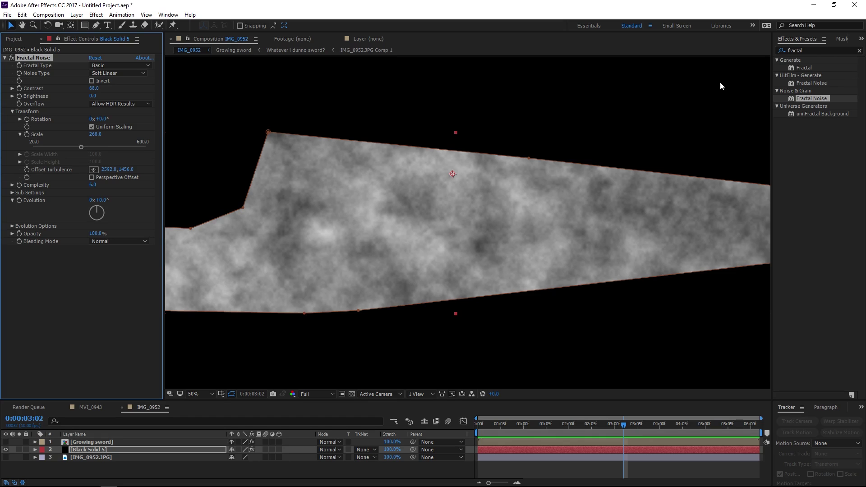
Step: Apply Tritone to the solid with midtones sampled from the photo's blue blade, and show it together with Growing sword, hiding the photo
click(828, 52)
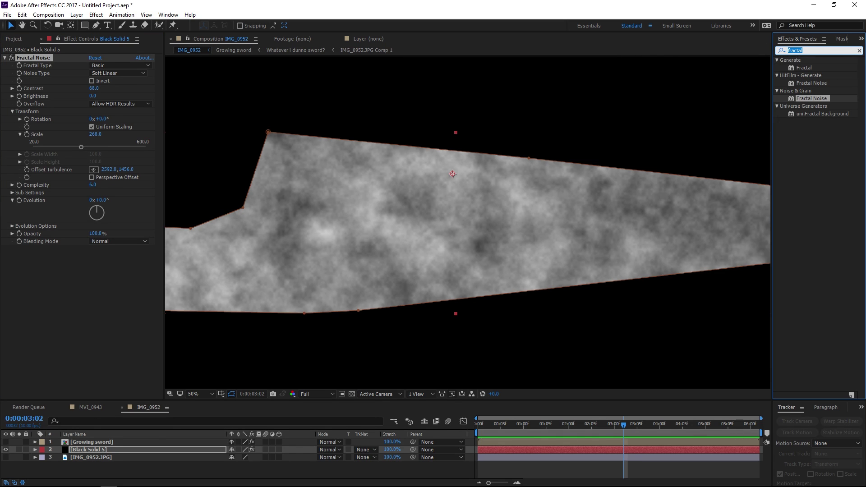
text(trit)
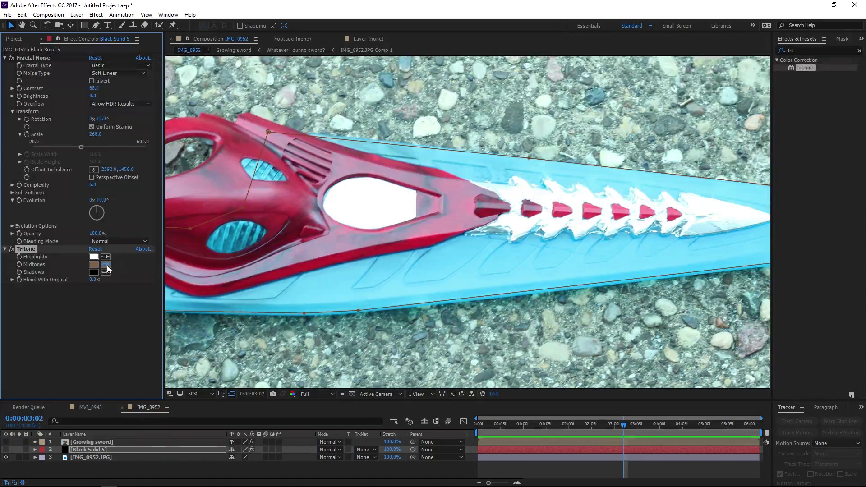
click(107, 265)
click(340, 290)
click(6, 450)
click(6, 458)
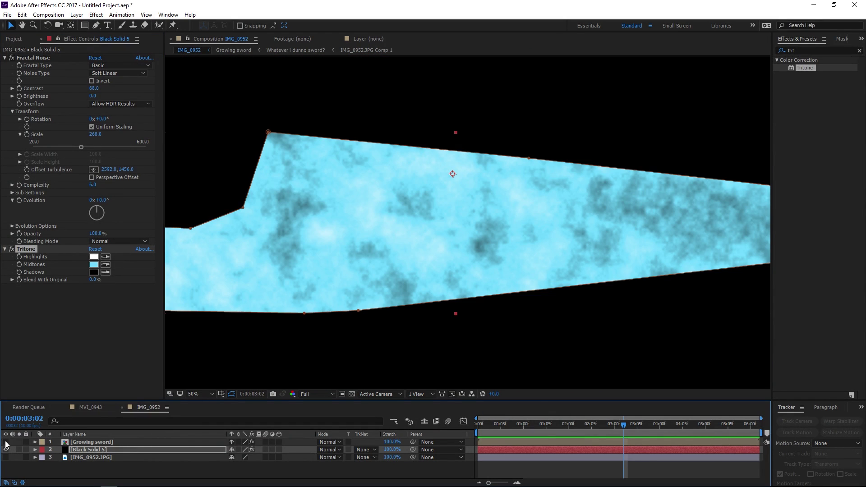
click(6, 442)
Step: Animate the Fractal Noise Evolution with the expression time*200 and preview the motion
click(132, 203)
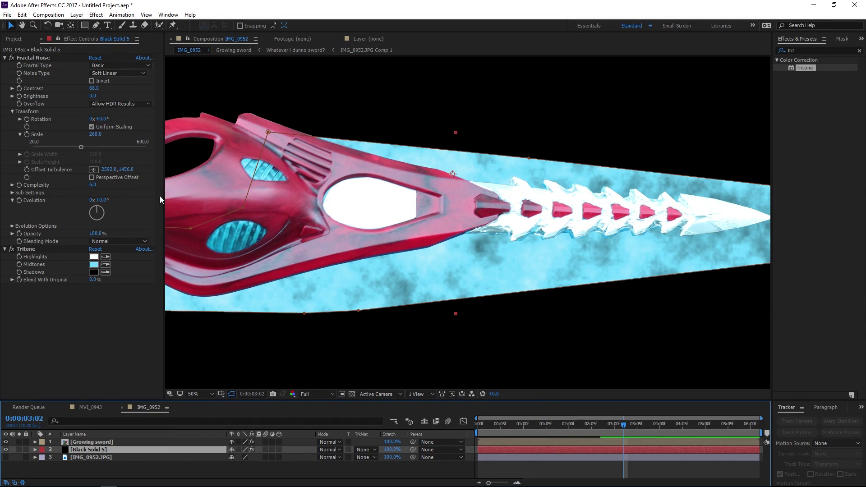
alt+click(19, 201)
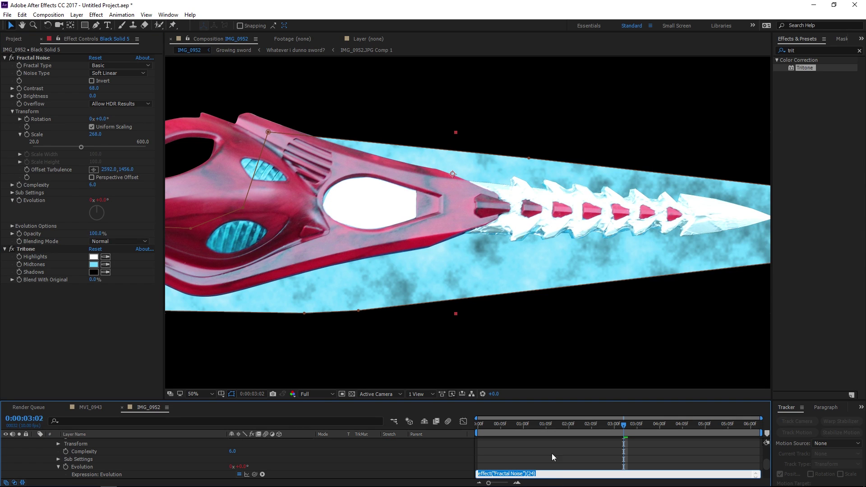
text(time*200)
click(584, 468)
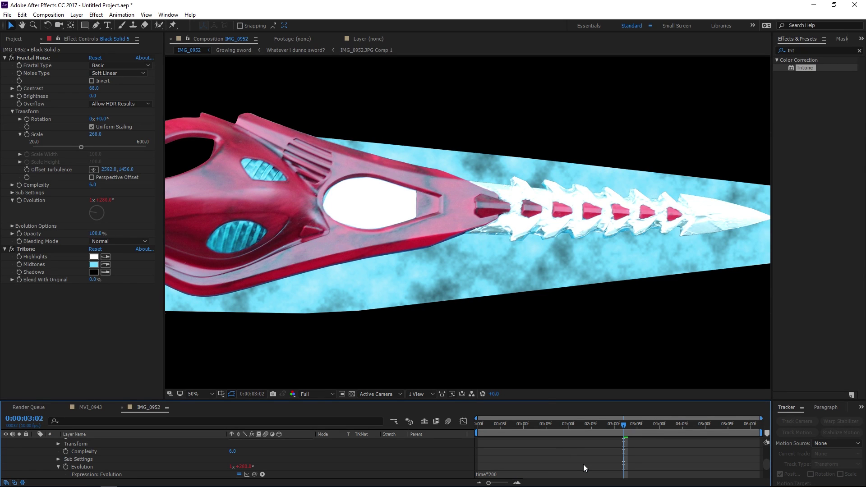
key(space)
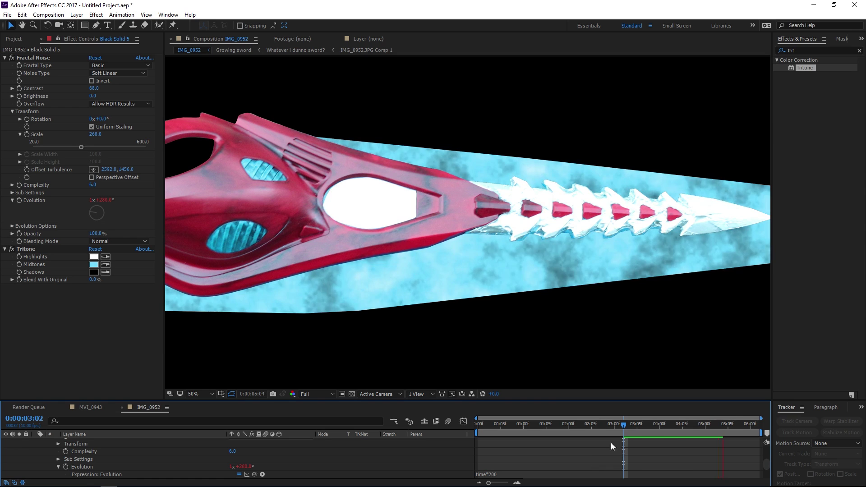
drag(674, 431, 645, 427)
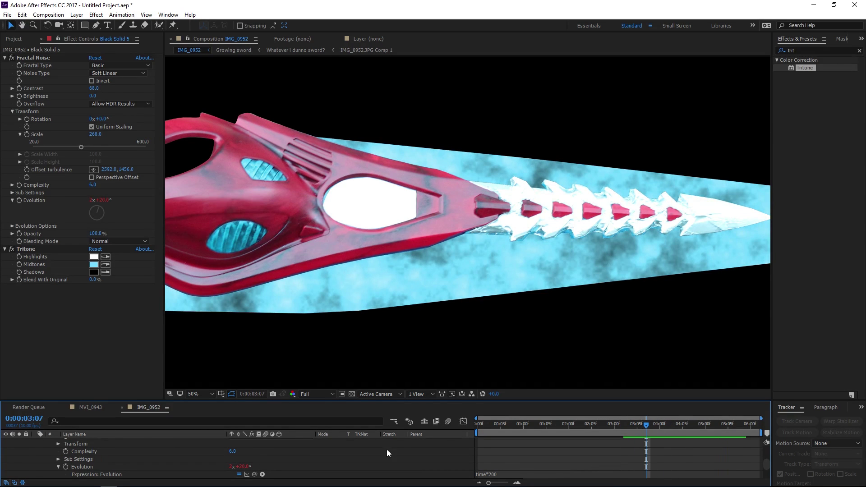
key(space)
scroll(171, 459, up, 5)
Step: Set the blue noise solid's opacity to 91%
click(99, 450)
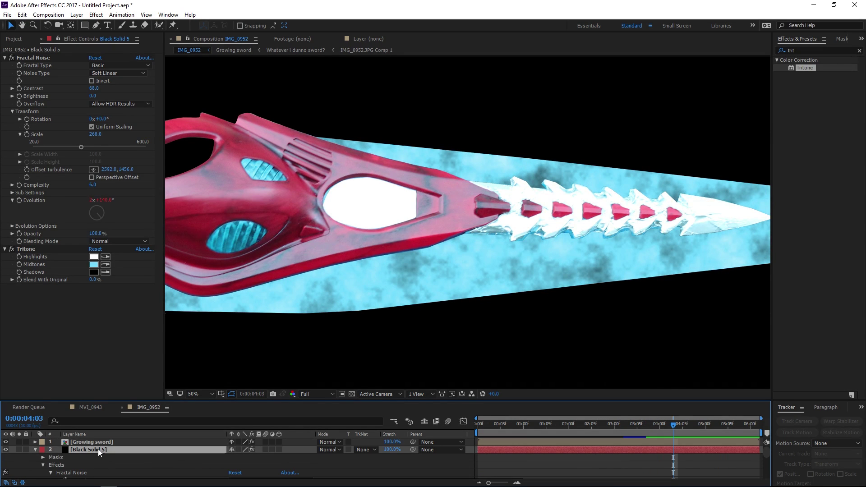
key(t)
click(235, 458)
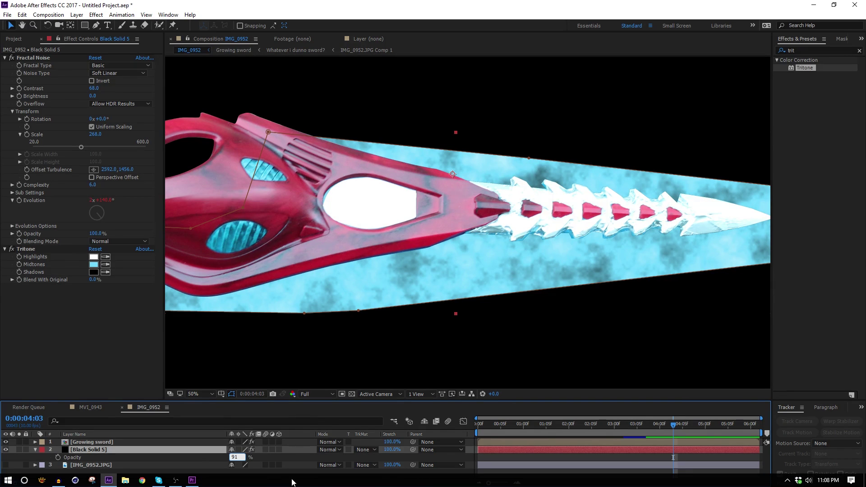
click(483, 428)
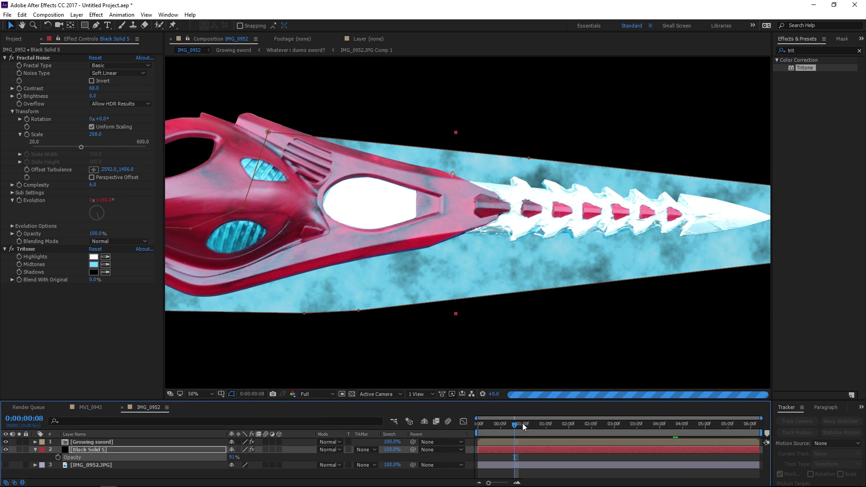
Step: Keyframe the Mask Expansion of Black Solid 5's mask at 0 pixels at 0:00:02:04
drag(515, 423, 523, 433)
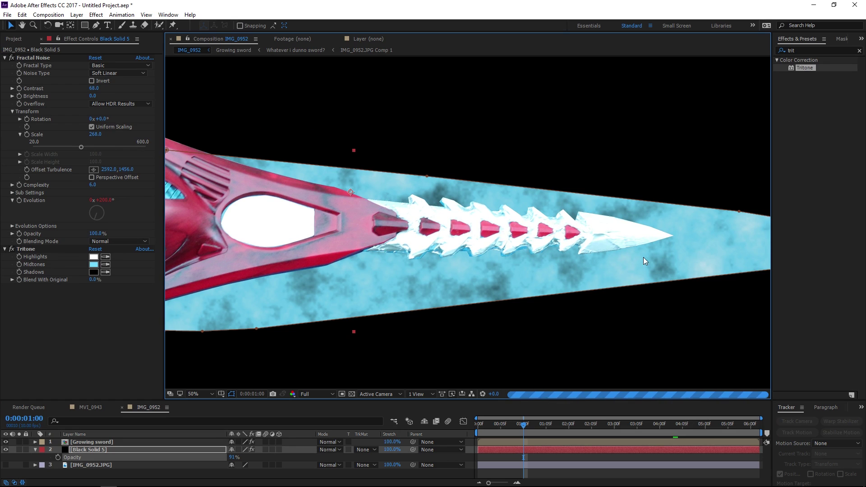
click(27, 419)
drag(33, 419, 45, 421)
key(Delete)
text(2:04)
click(77, 357)
key(m)
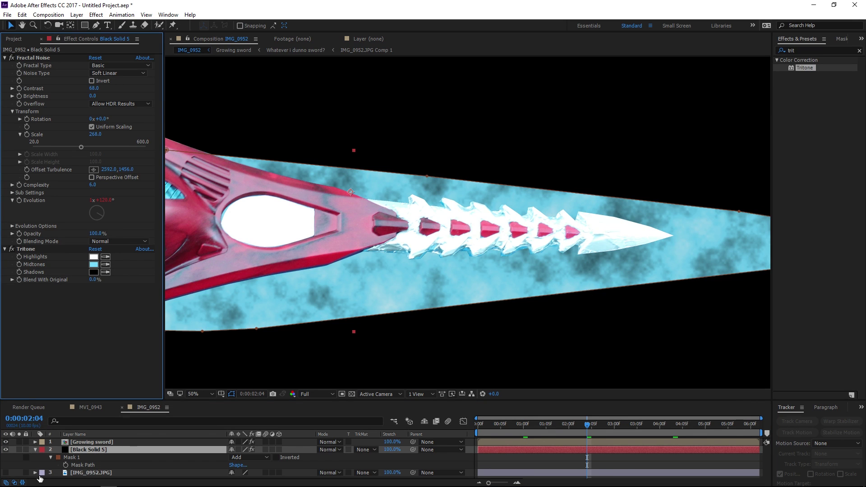
double_click(51, 457)
scroll(126, 460, down, 2)
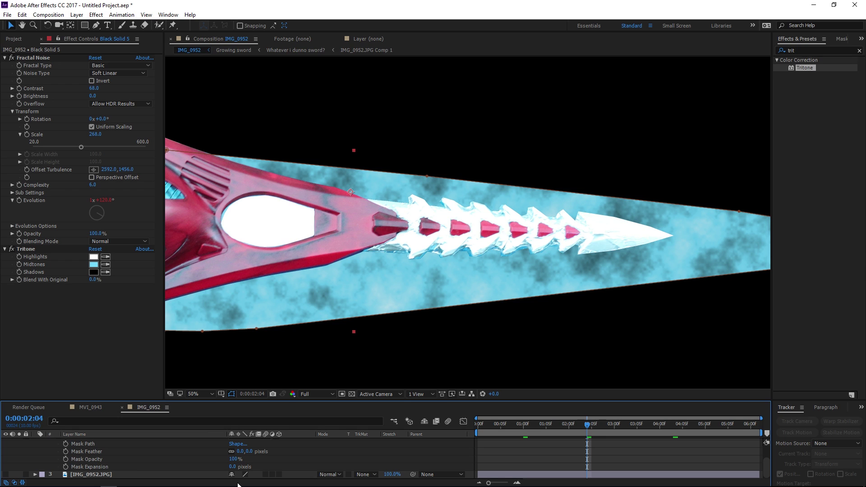
click(65, 467)
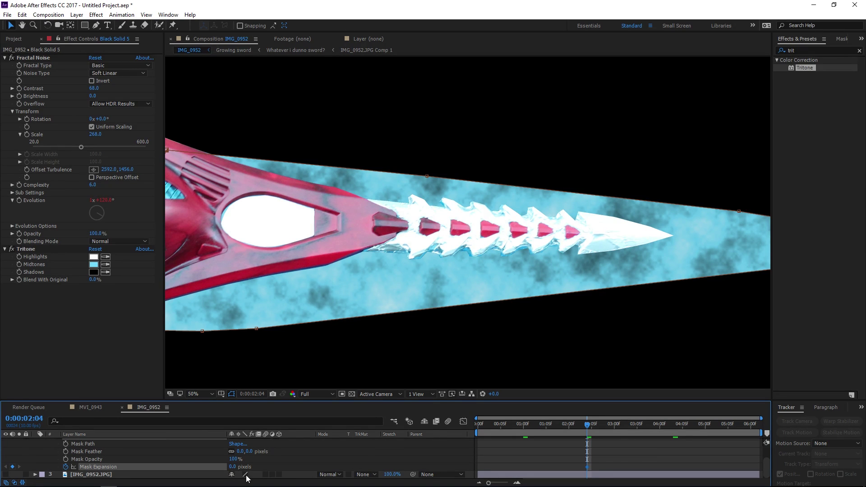
Step: Set Mask Expansion to -384 pixels at 0:00:01:02 so the blue noise blade grows outward
key(space)
key(comma)
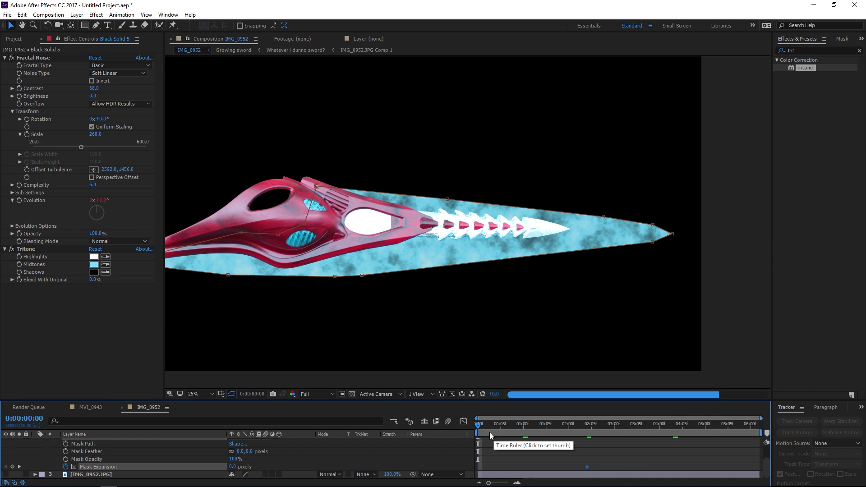
click(489, 430)
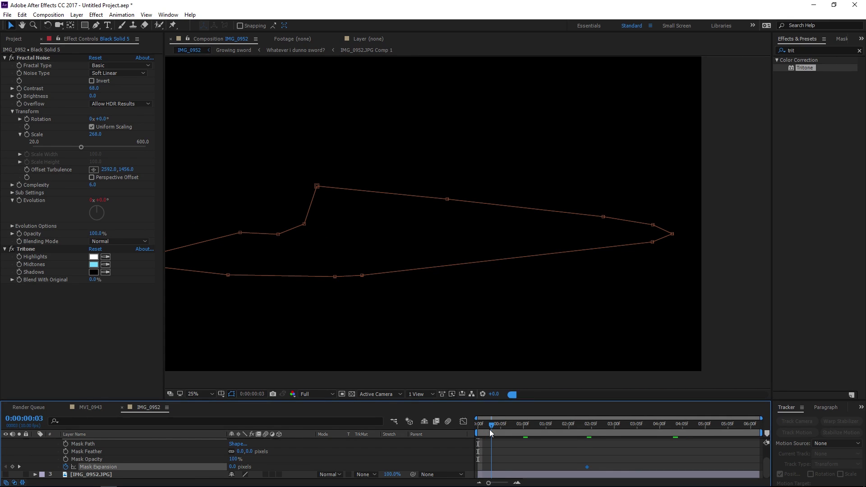
key(space)
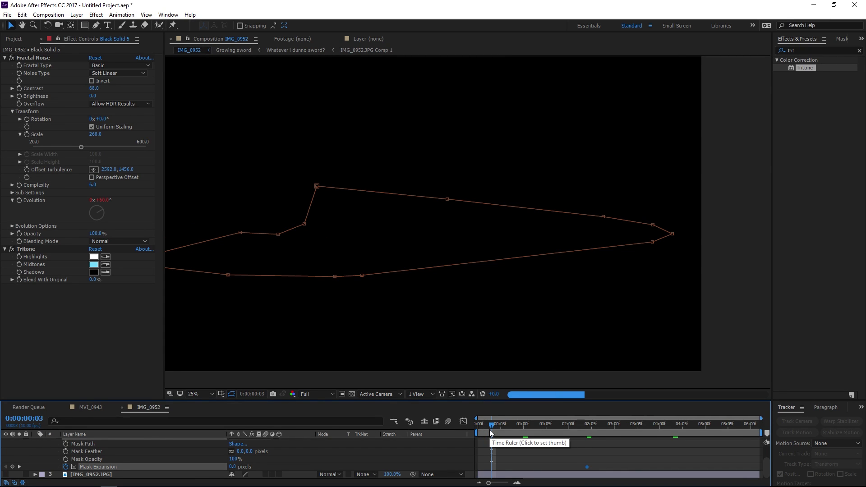
drag(231, 466, 42, 447)
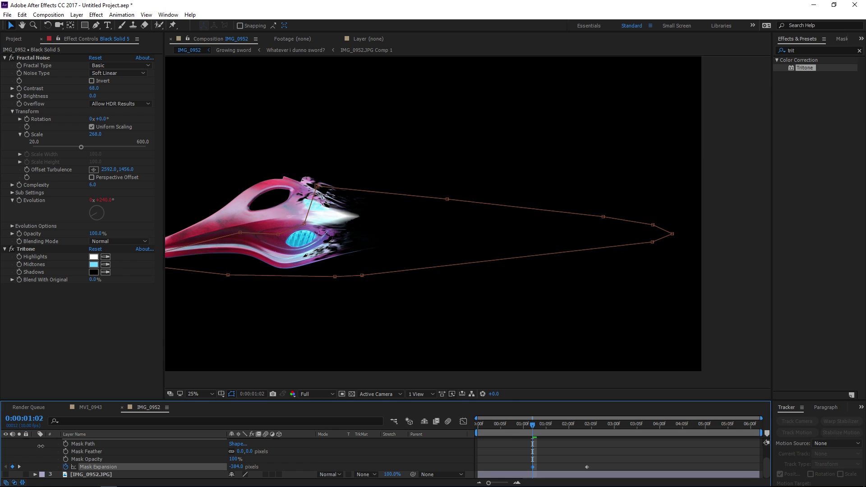
Step: Ease the last Mask Expansion keyframe, enable motion blur for Black Solid 5 and the composition, and preview the growth
right_click(587, 468)
mouse_move(632, 460)
click(722, 397)
scroll(250, 467, up, 2)
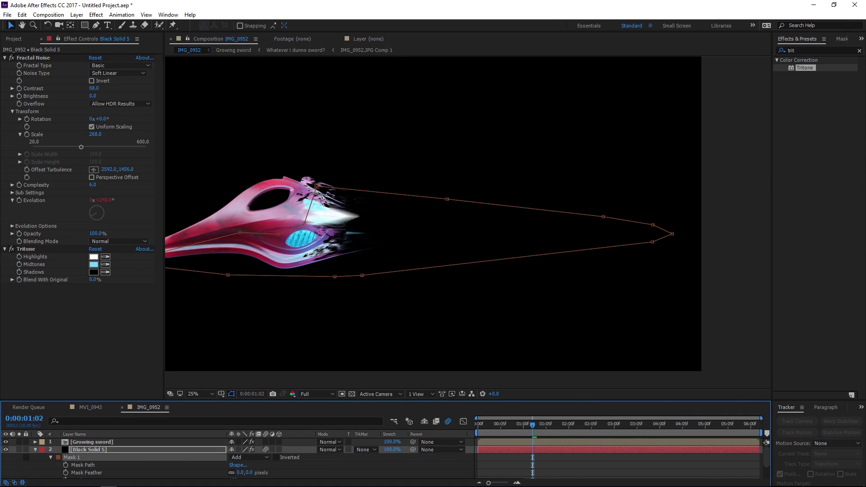
key(space)
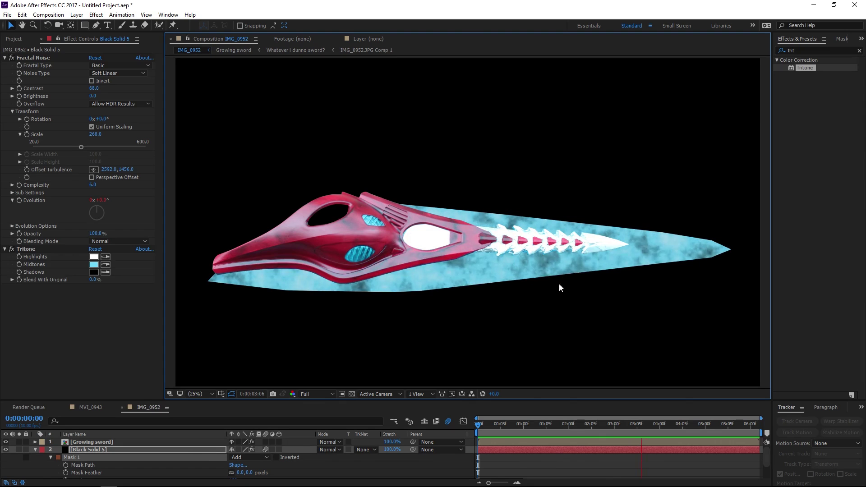
drag(517, 426, 480, 386)
key(space)
key(space)
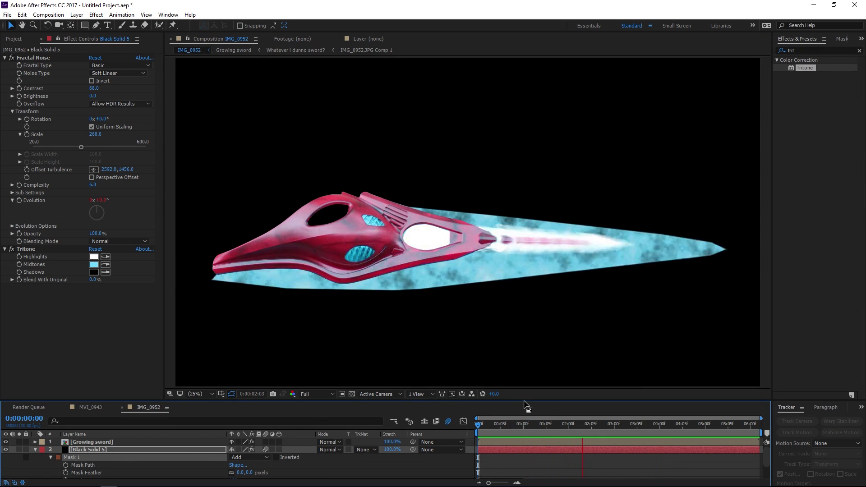
Step: Switch to the MVI_0943 composition and examine the raised fist around 0;00;08;19 for a trackable point
click(86, 407)
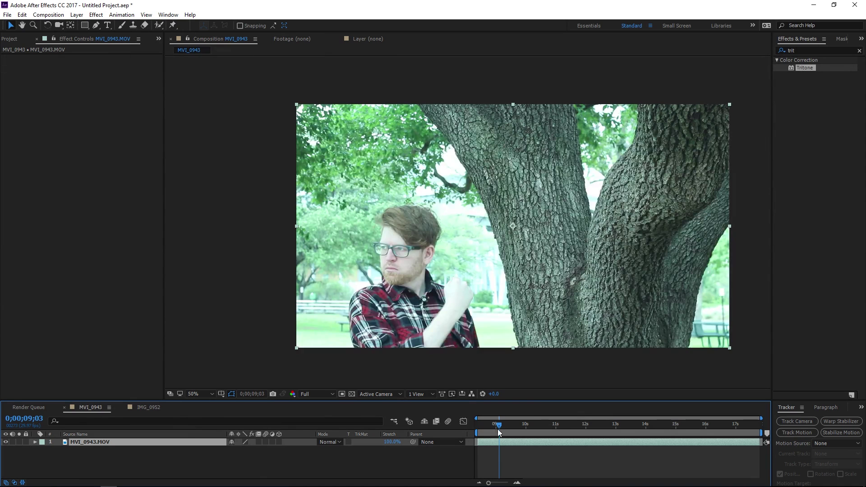
drag(548, 426, 472, 428)
key(space)
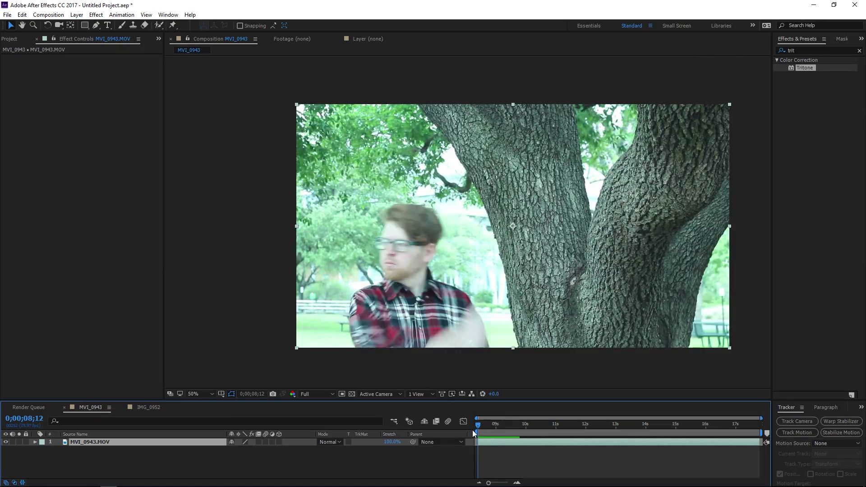
click(487, 434)
key(period)
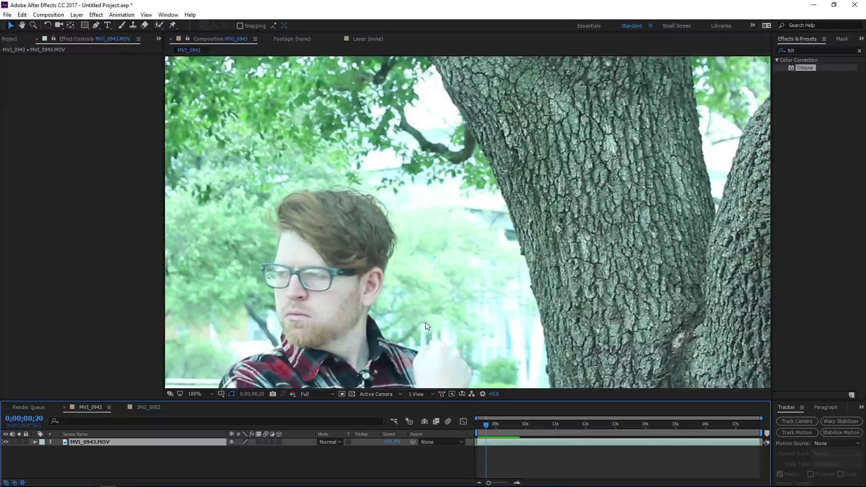
drag(424, 322, 456, 218)
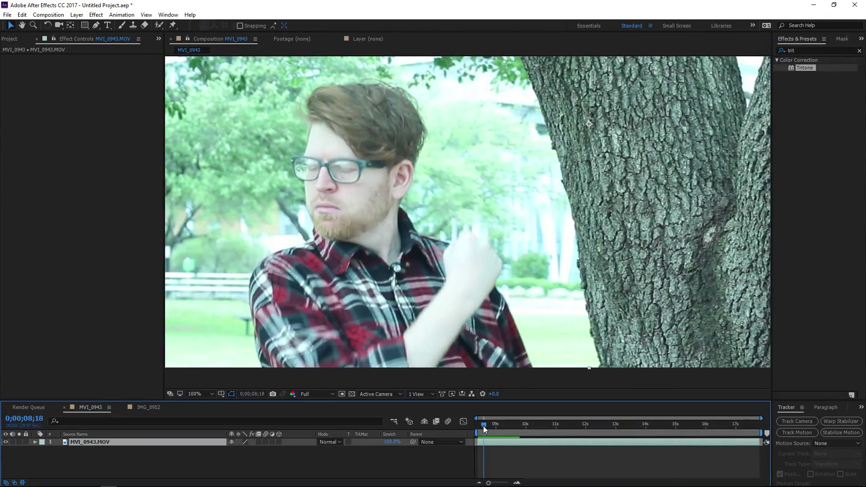
scroll(468, 265, up, 3)
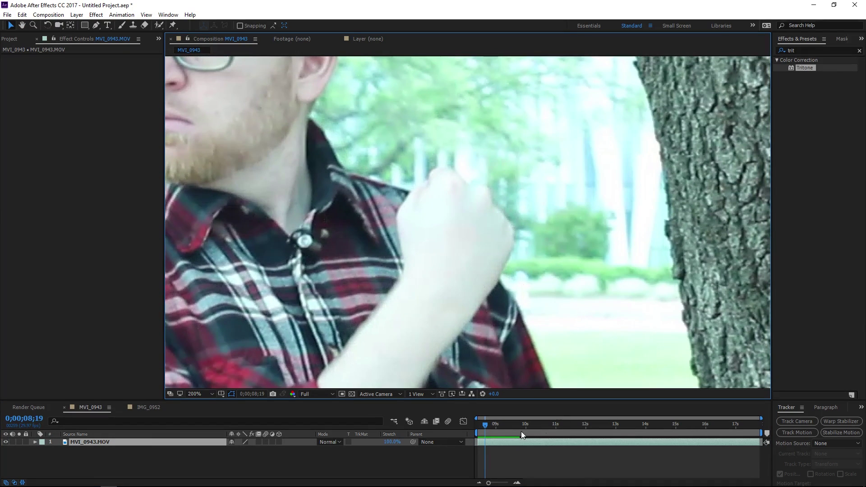
key(h)
drag(440, 209, 411, 229)
key(v)
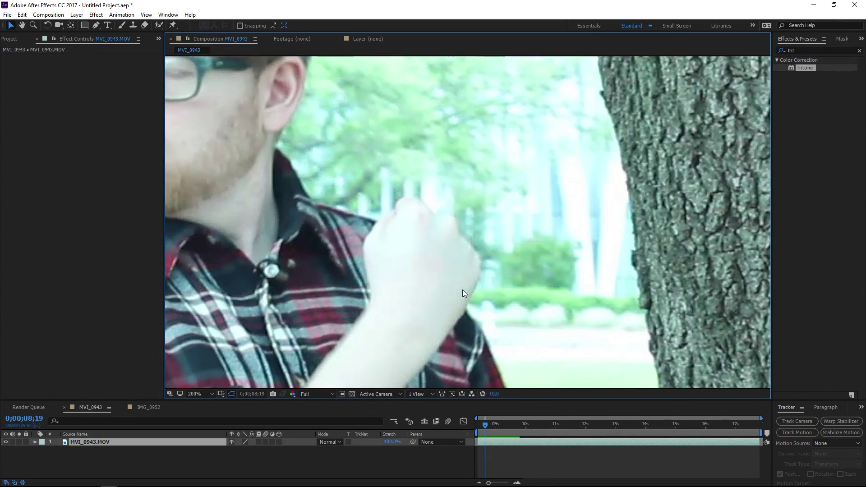
key(h)
drag(425, 257, 389, 258)
key(v)
scroll(391, 315, up, 1)
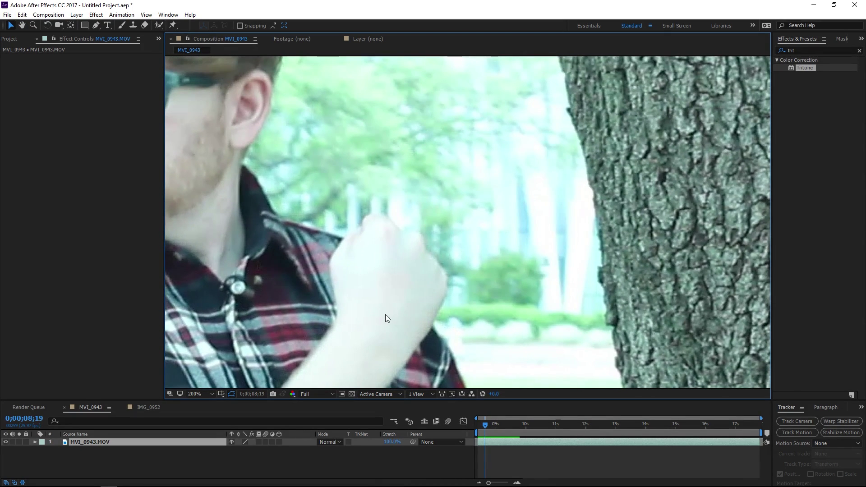
drag(409, 309, 434, 293)
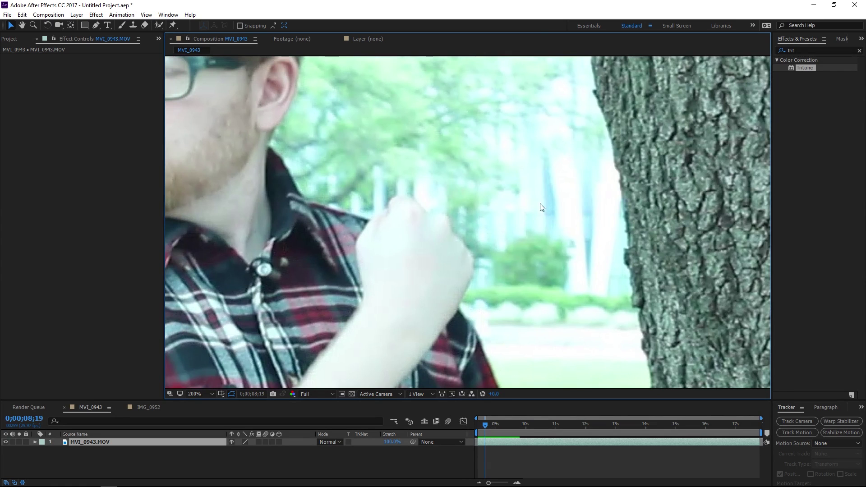
Step: Apply Tint and Curves to the MVI_0943.MOV layer, turn Tint off, and steepen the RGB curve for extreme contrast
click(796, 52)
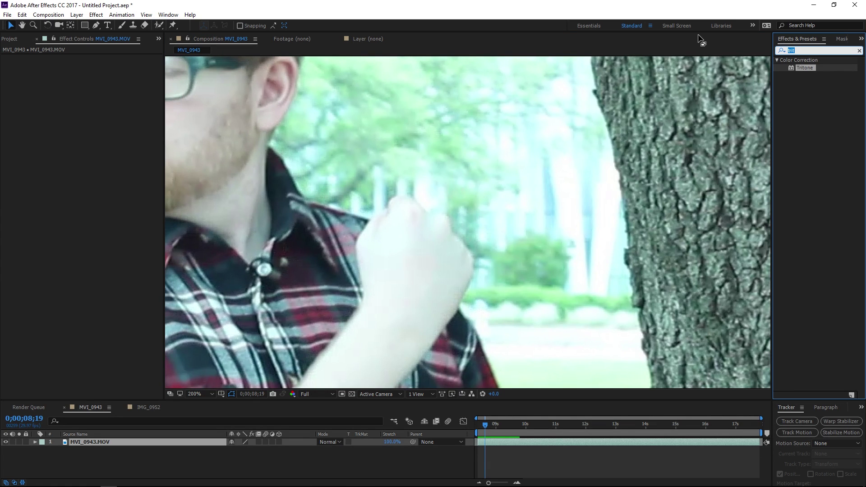
text(curv)
drag(805, 90, 79, 133)
drag(56, 166, 118, 168)
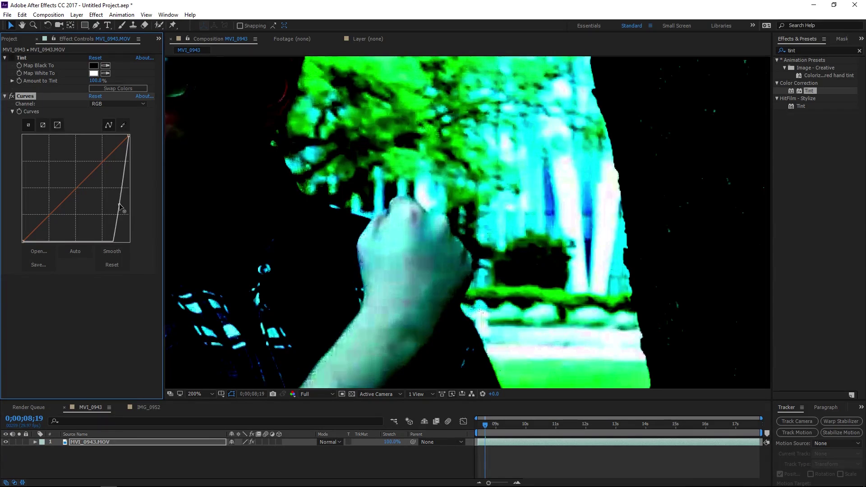
drag(119, 204, 119, 207)
key(period)
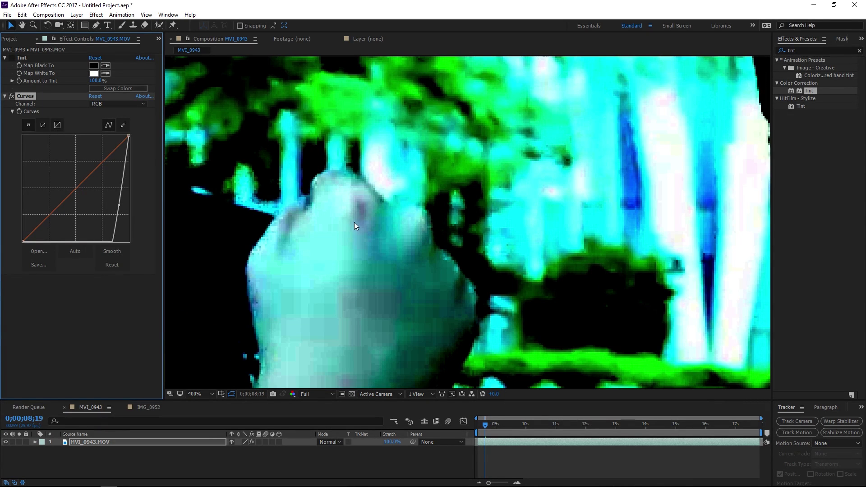
Step: Pre-compose the MVI_0943.MOV layer, moving all attributes into the new composition
click(44, 15)
click(123, 353)
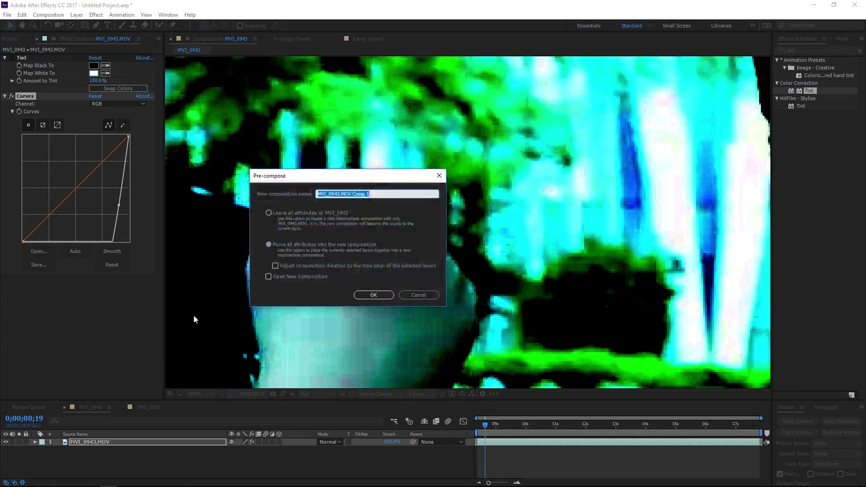
click(300, 248)
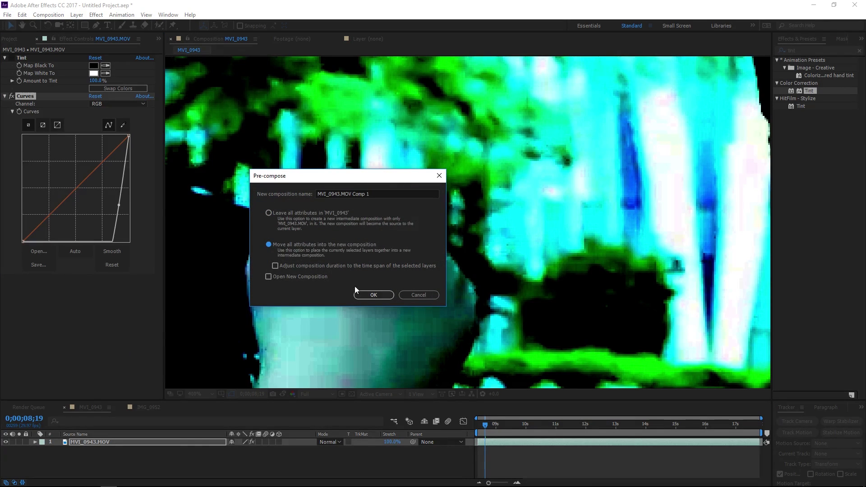
click(363, 294)
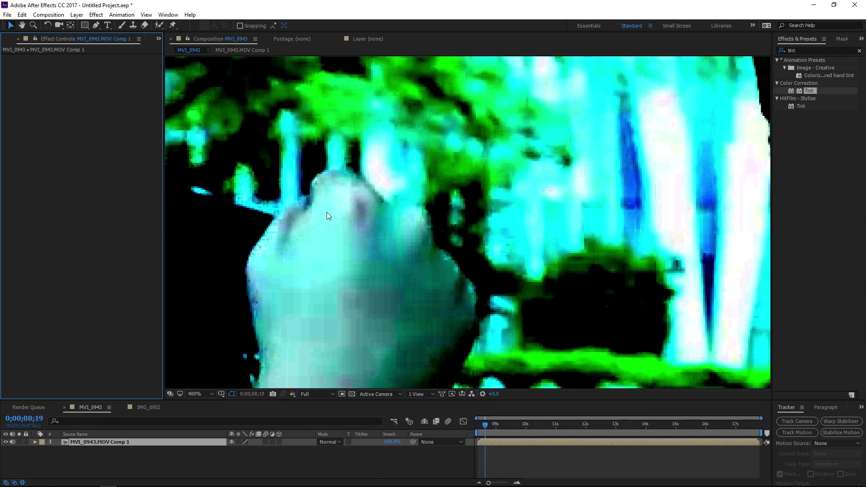
Step: Add a null object above the pre-composed footage
click(77, 15)
mouse_move(41, 24)
click(253, 62)
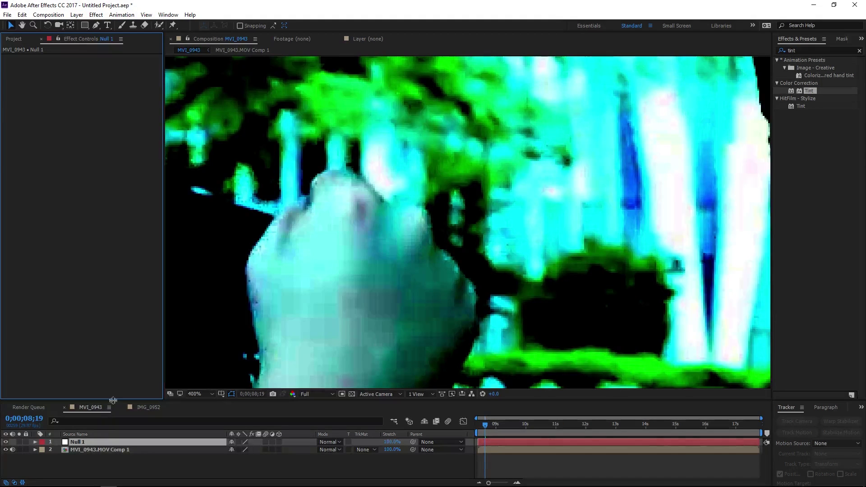
Step: Motion-track the position of the fist's dark knuckle spot in the pre-composed footage from 0;00;08;19 to 0;00;11;09
click(111, 450)
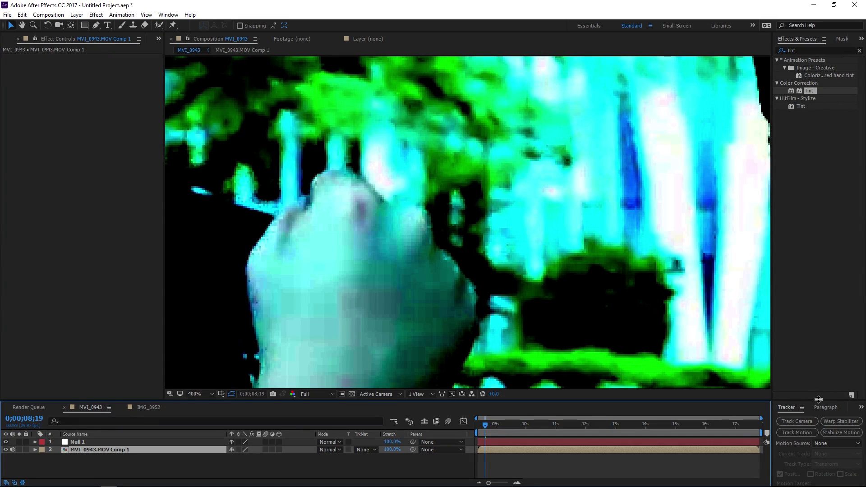
drag(819, 400, 823, 359)
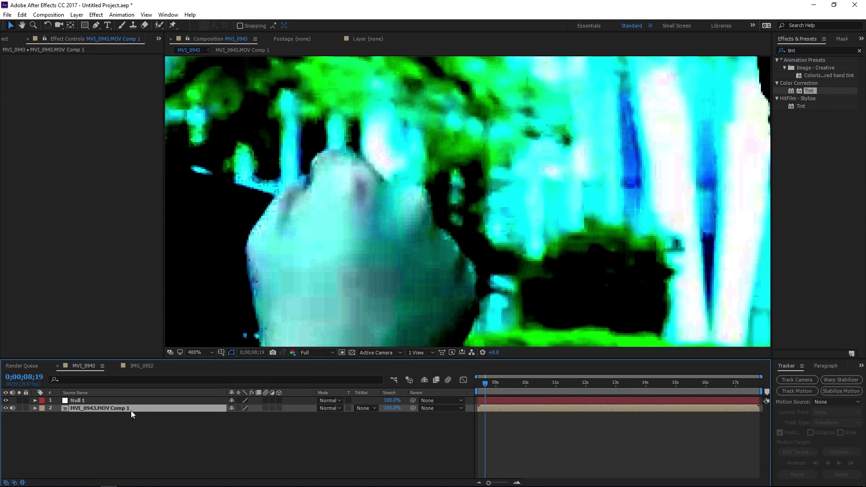
click(805, 392)
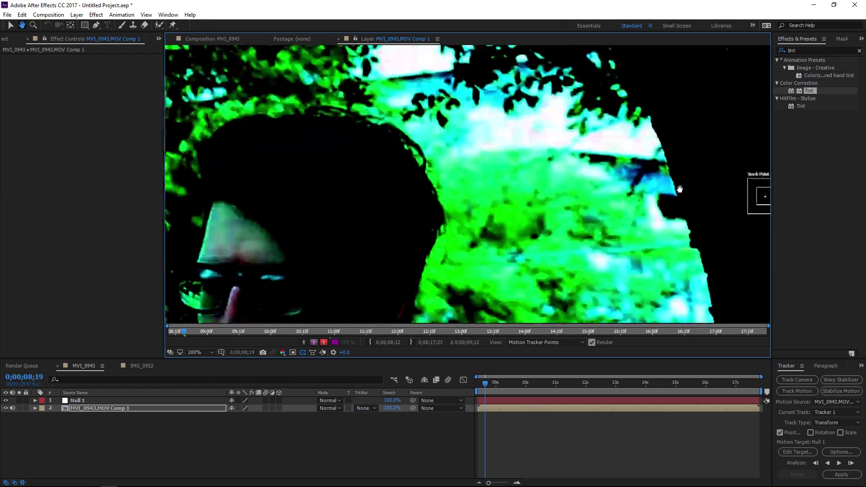
drag(493, 35, 504, 80)
drag(555, 55, 344, 283)
drag(395, 271, 541, 171)
scroll(541, 172, up, 1)
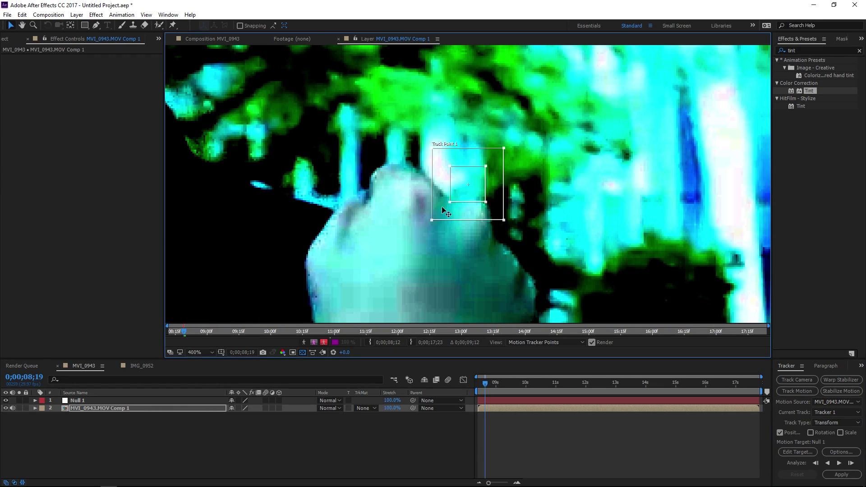
drag(471, 194, 426, 216)
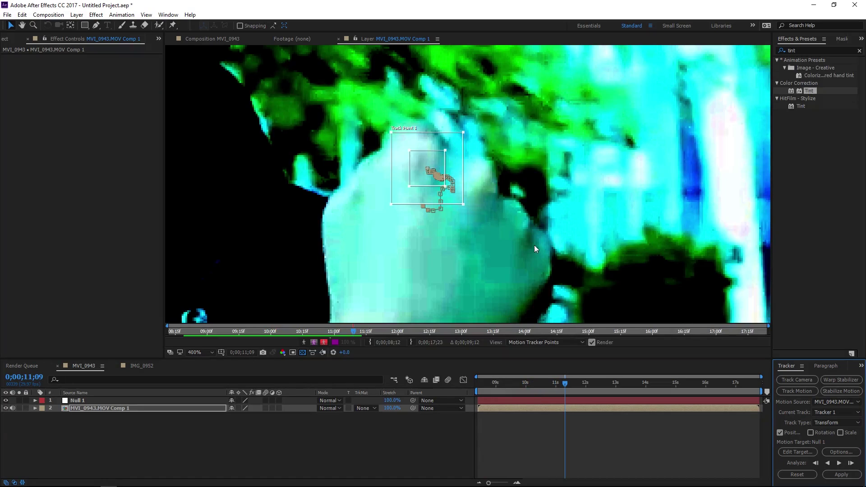
Step: Apply the tracking data to Null 1 and trim the composition to a work area ending at about 0;00;11;09
click(842, 475)
key(Return)
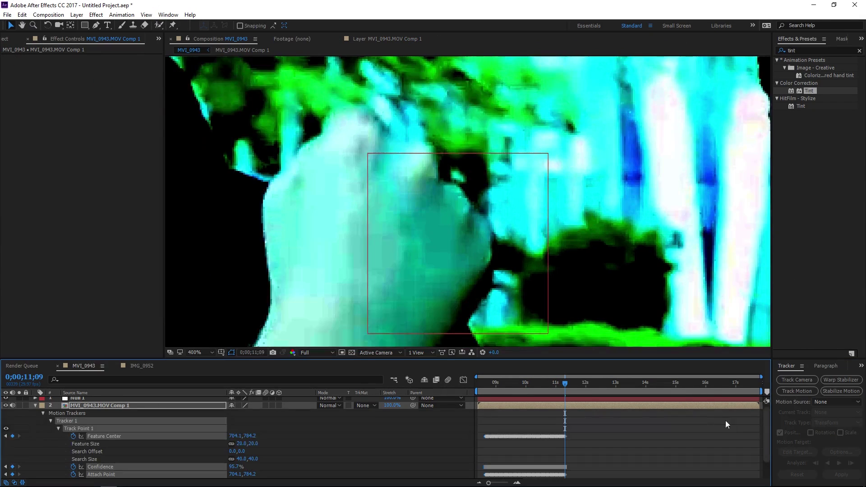
drag(748, 391, 570, 396)
right_click(569, 394)
click(587, 420)
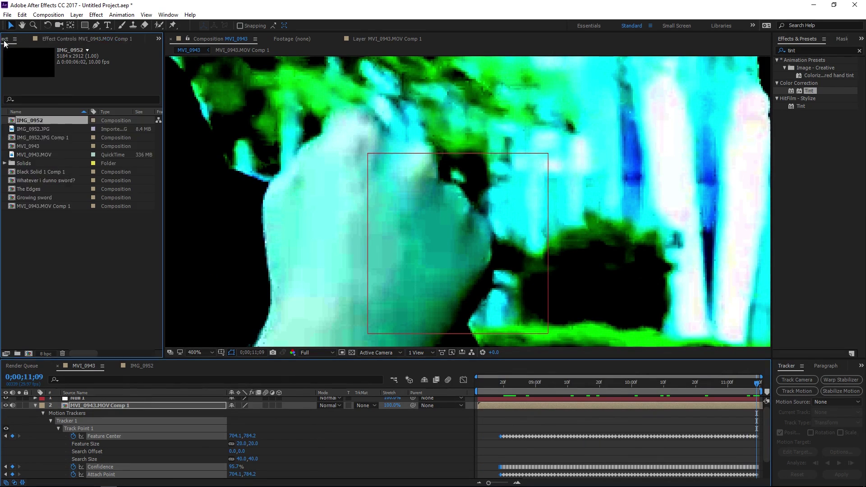
Step: Place the IMG_0952 composition above Null 1 in the MVI_0943 timeline
click(44, 138)
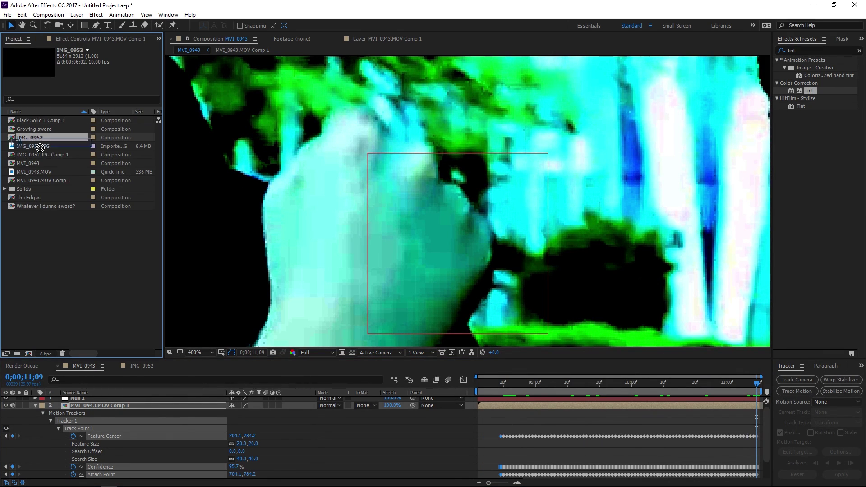
drag(60, 176, 164, 398)
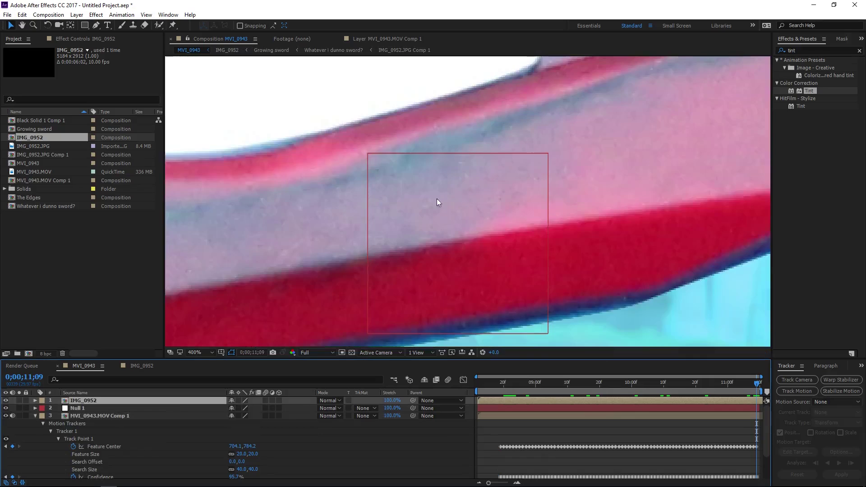
Step: Scale the IMG_0952 sword layer to 25% and move it down beside the actor's fist
scroll(486, 237, down, 4)
key(s)
drag(252, 408, 224, 409)
scroll(395, 63, up, 2)
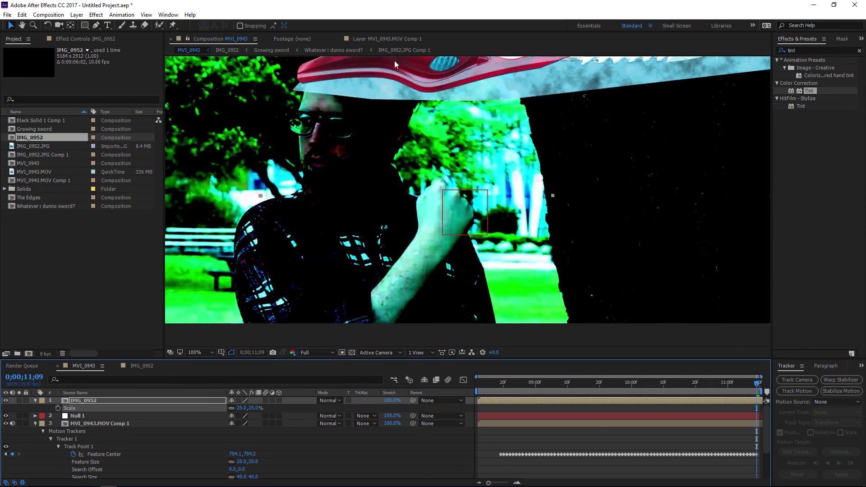
drag(395, 63, 517, 254)
scroll(446, 215, up, 1)
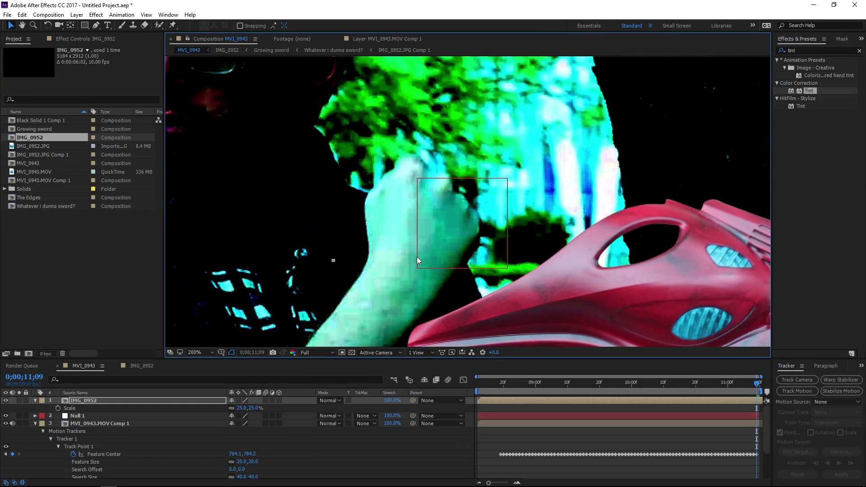
Step: Turn off the Curves effect on MVI_0943.MOV inside the pre-composed footage and return to the MVI_0943 composition
double_click(87, 422)
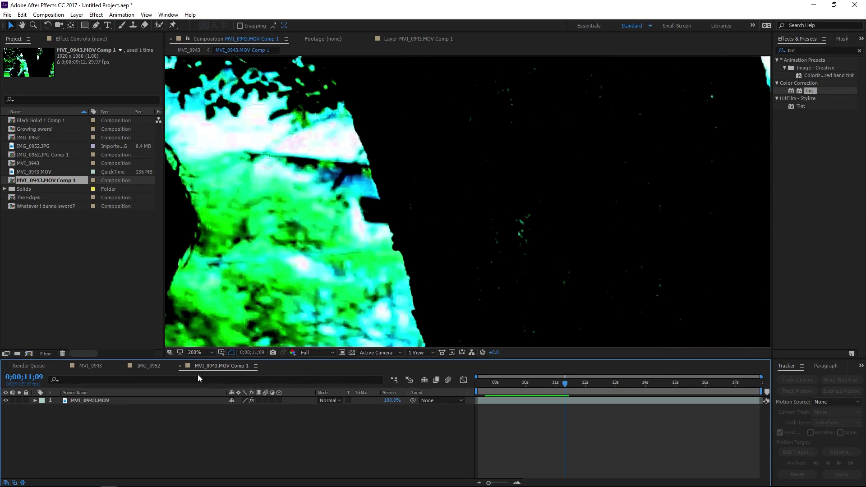
click(64, 42)
scroll(354, 139, down, 2)
click(131, 400)
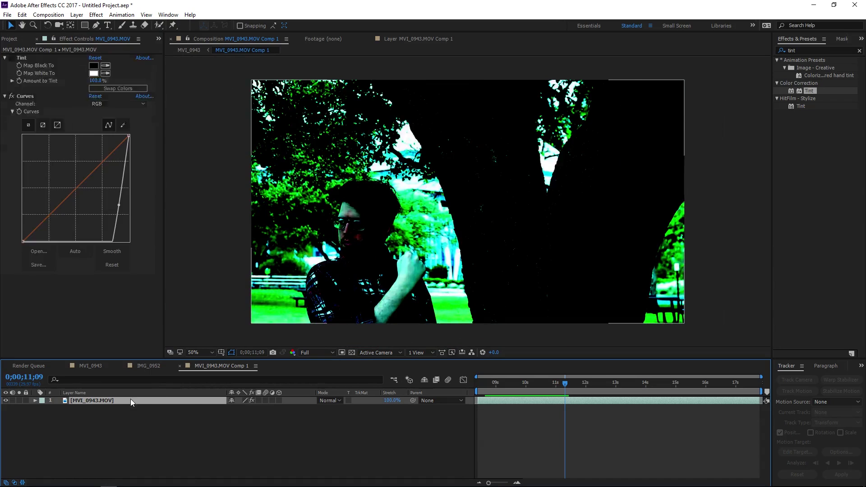
click(11, 96)
click(12, 96)
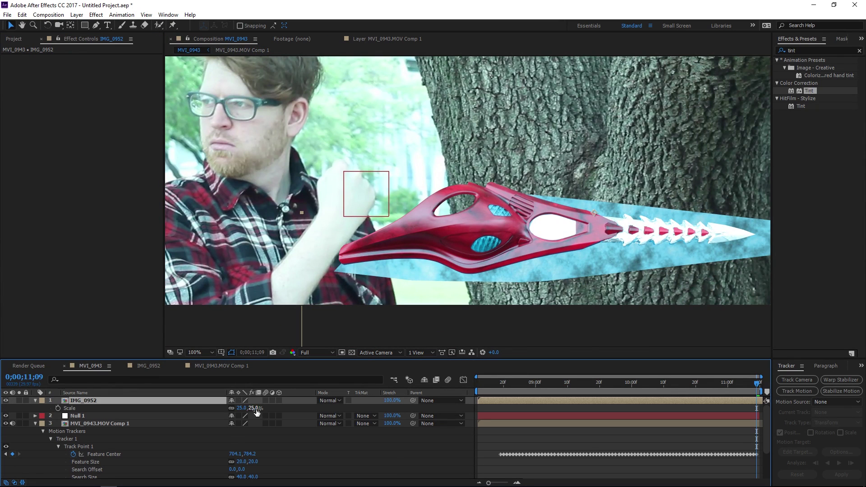
Step: Scale the IMG_0952 layer to 20.8% and rotate it so the blade points diagonally up, away from the actor
drag(257, 409, 255, 409)
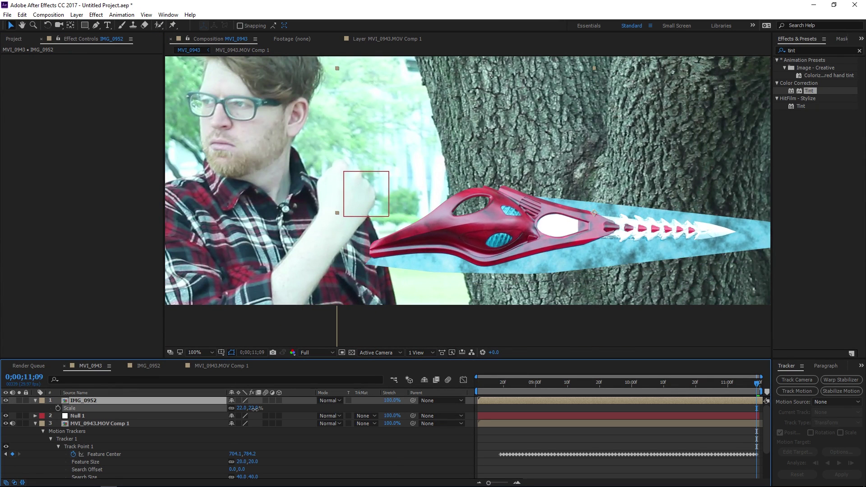
key(Return)
key(w)
drag(448, 221, 510, 354)
Step: Position the rotated sword so its red handle covers the actor's fist
key(v)
drag(570, 264, 389, 128)
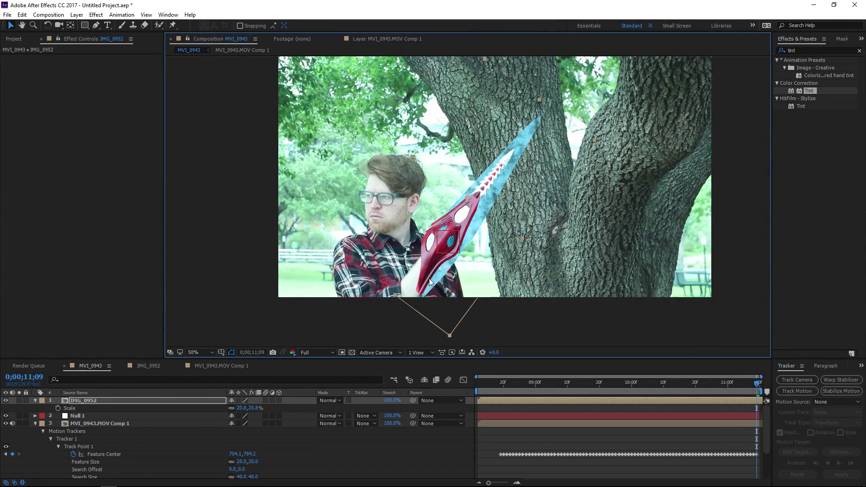
scroll(430, 283, up, 1)
drag(430, 282, 429, 225)
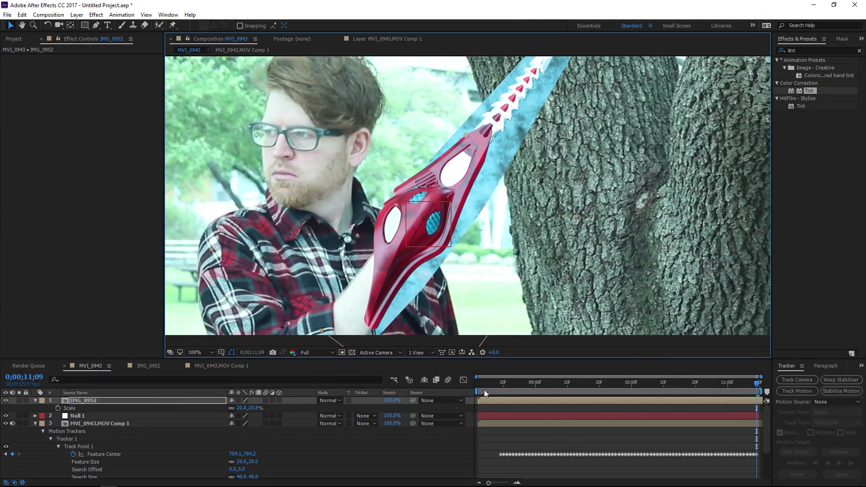
Step: Make the IMG_0952 layer start at 0;00;08;19, where the tracking keyframes begin
drag(488, 400, 503, 402)
click(500, 387)
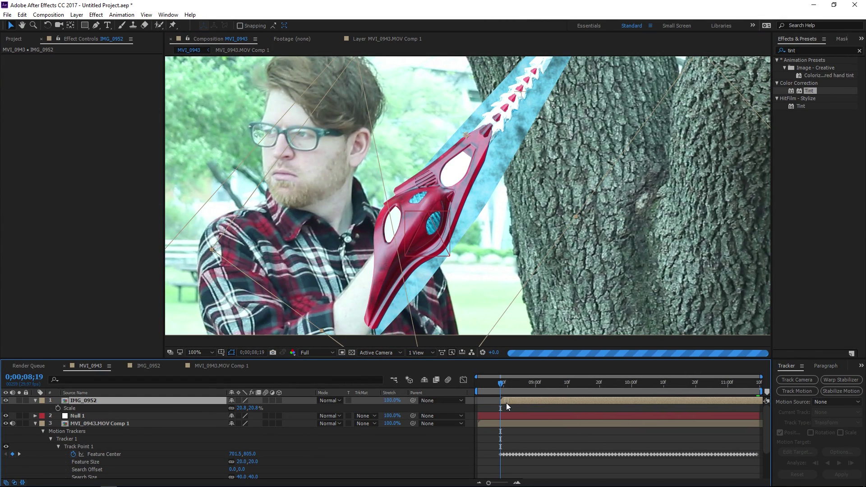
key(End)
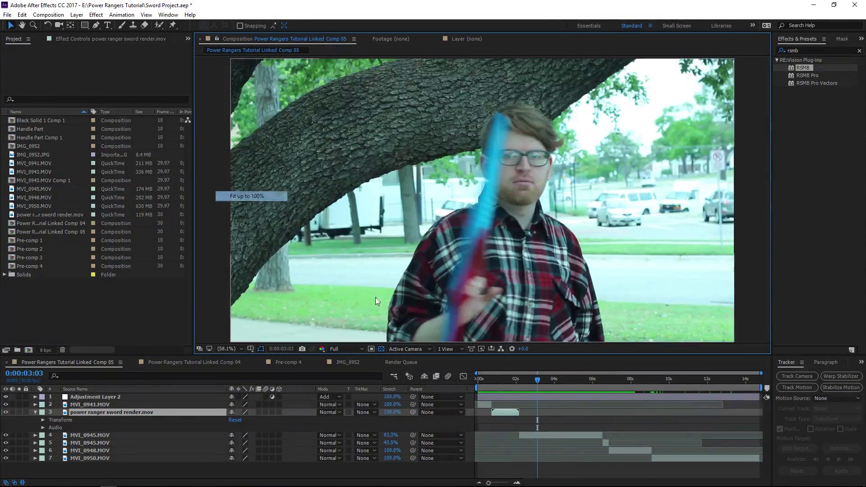
Step: Go to 0:00:06:01 in Power Rangers Tutorial Linked Comp 05 and apply Keylight (1.2) to Adjustment Layer 2
click(515, 381)
drag(518, 386, 596, 406)
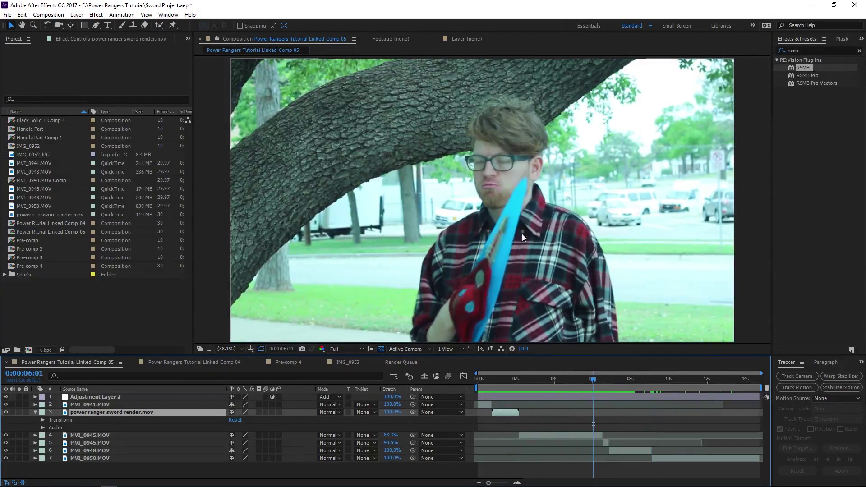
click(544, 397)
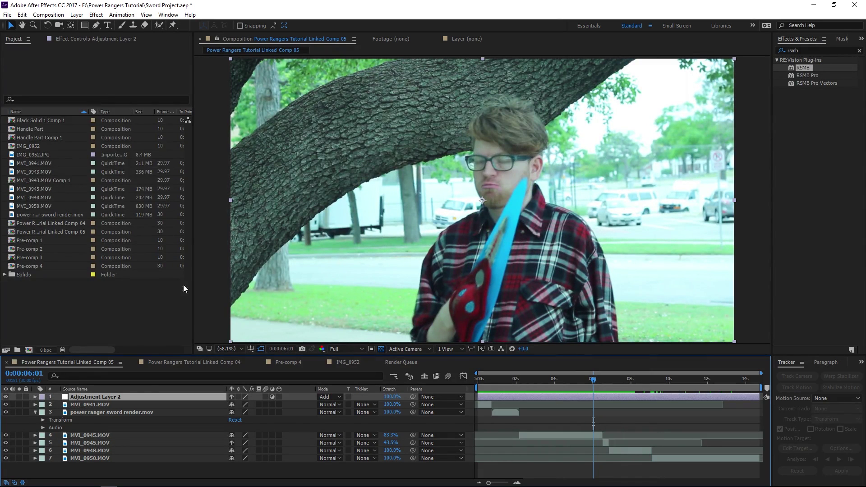
click(93, 40)
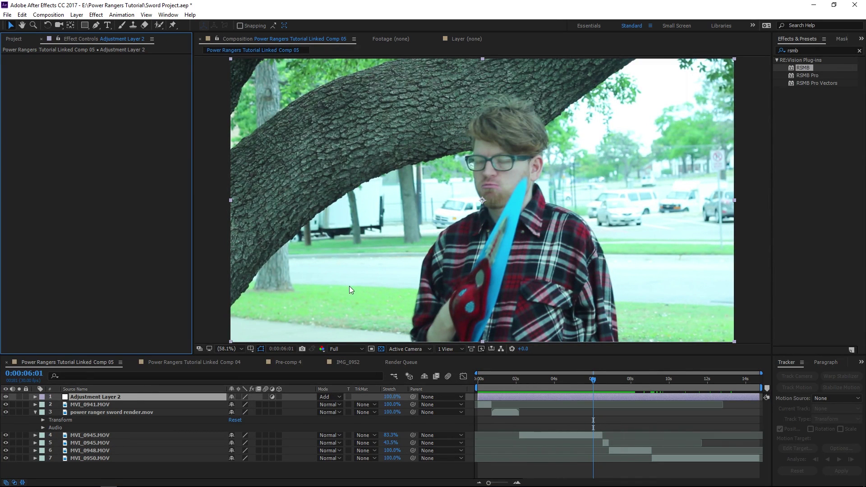
click(813, 51)
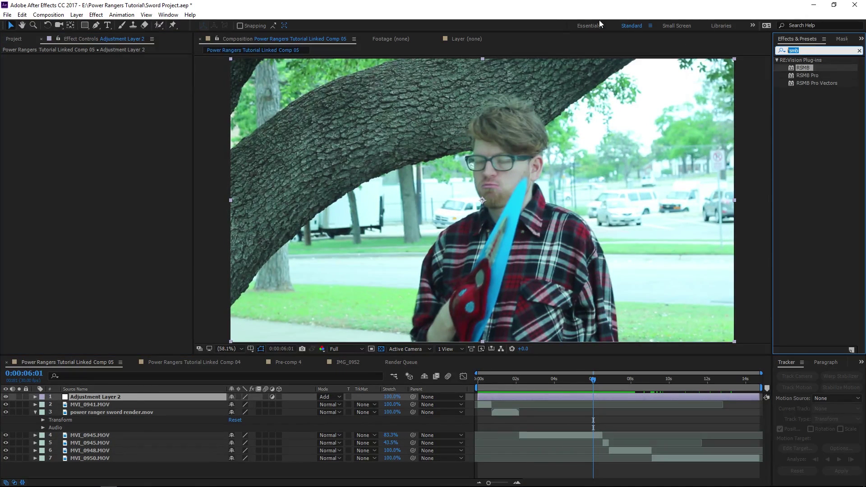
text(keyl)
drag(812, 91, 126, 117)
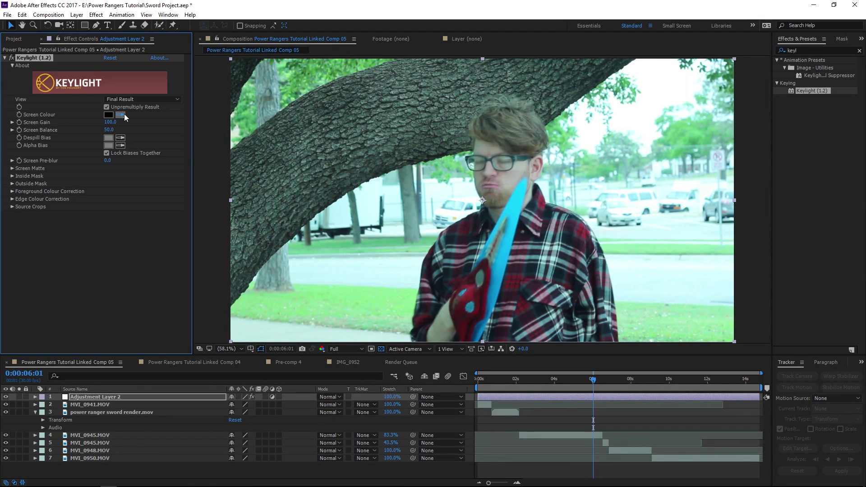
Step: Sample the blade's blue as the Keylight screen colour and inspect the key around the actor's face
click(504, 266)
key(slash)
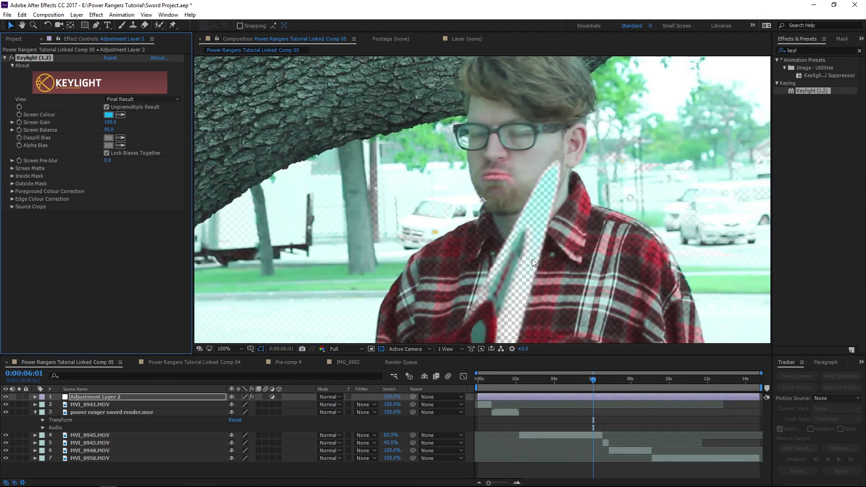
scroll(425, 244, up, 4)
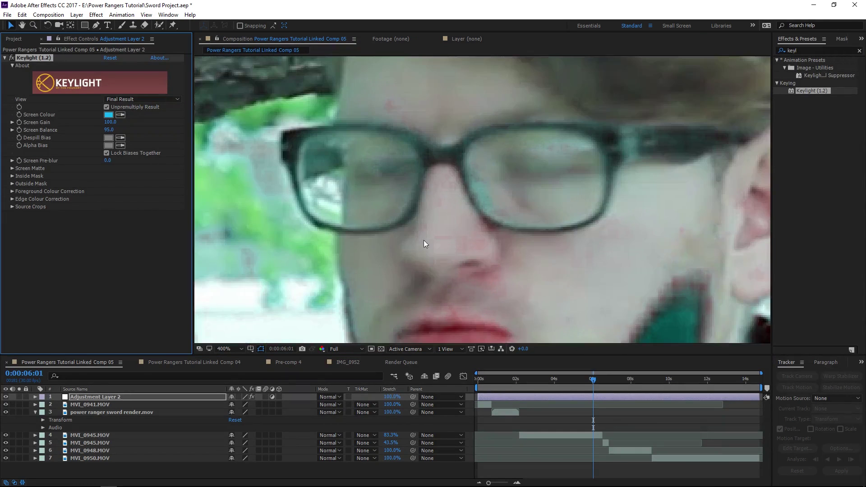
drag(424, 244, 429, 111)
click(11, 59)
scroll(332, 187, down, 3)
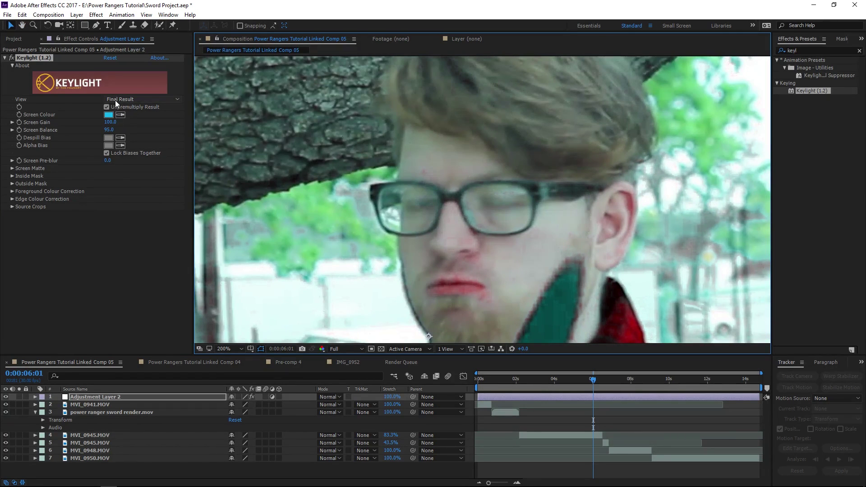
Step: Set the Keylight view to Screen Matte and go to the frame at 0:00:03:26
click(115, 100)
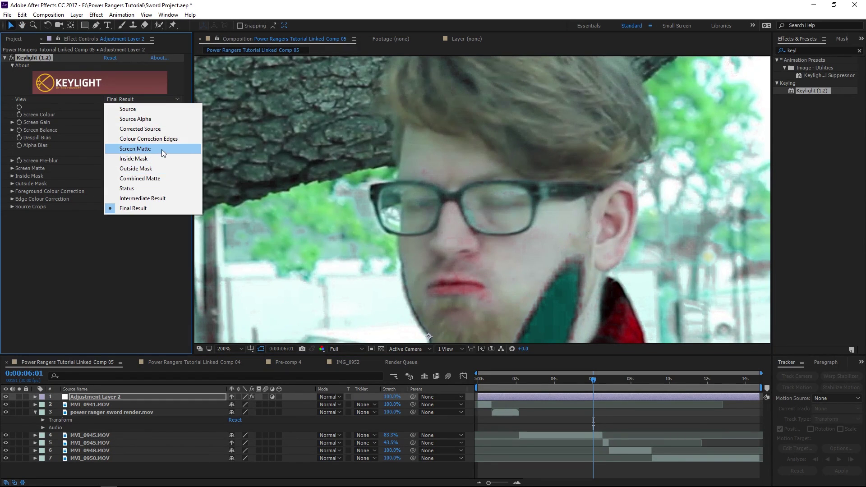
click(135, 149)
scroll(483, 203, down, 4)
drag(509, 221, 501, 273)
drag(572, 384, 553, 382)
Step: Refine the matte with Screen Gain 117, Screen Balance 83, Clip Black 11 and Clip White 78
drag(113, 123, 119, 124)
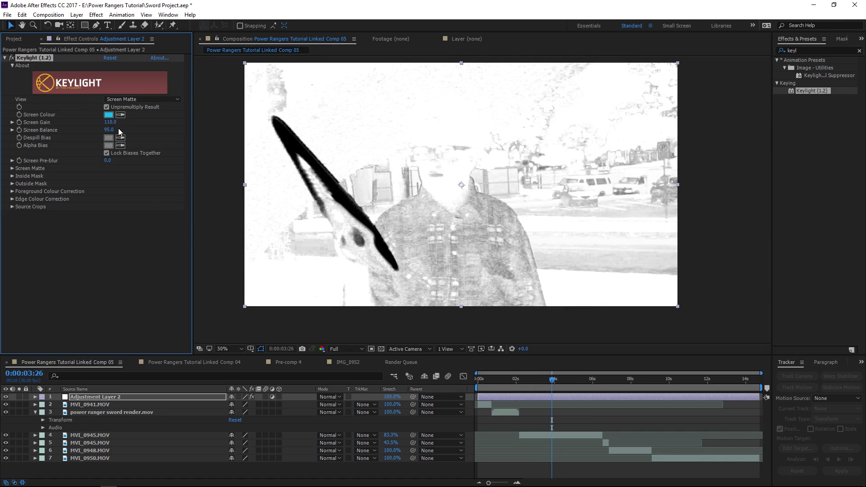
key(ctrl+z)
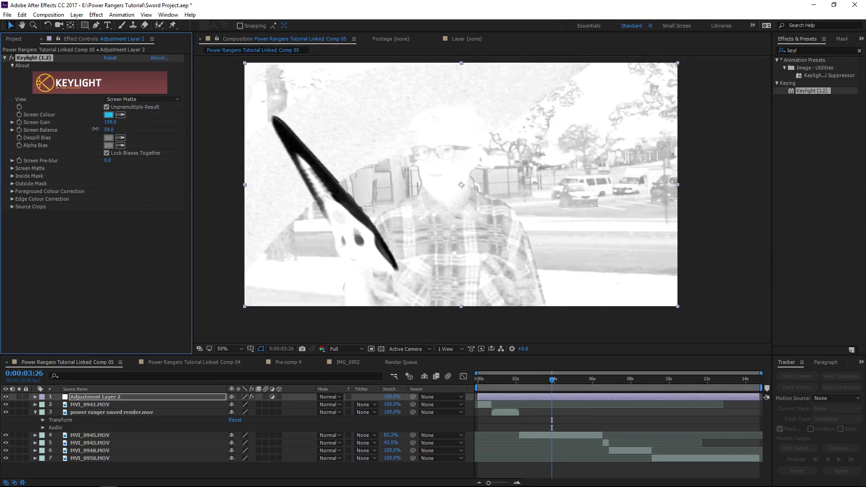
drag(102, 130, 114, 130)
click(12, 169)
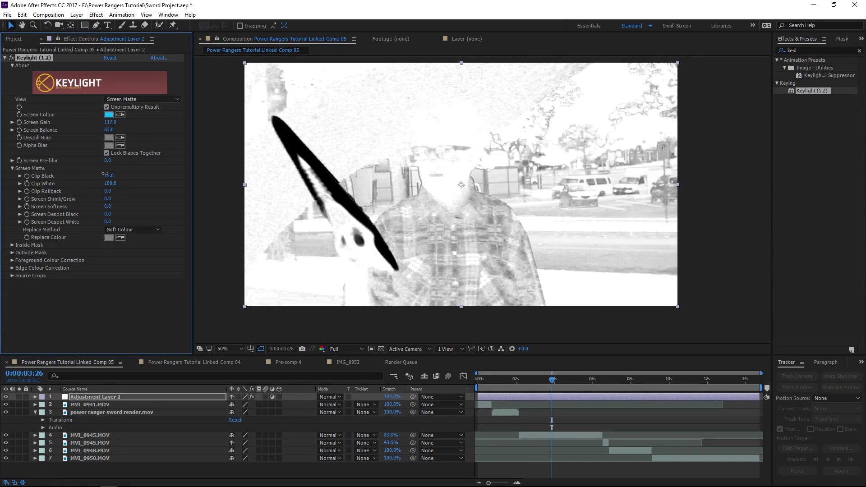
mouse_move(105, 174)
mouse_down()
mouse_move(91, 176)
mouse_move(114, 176)
mouse_up()
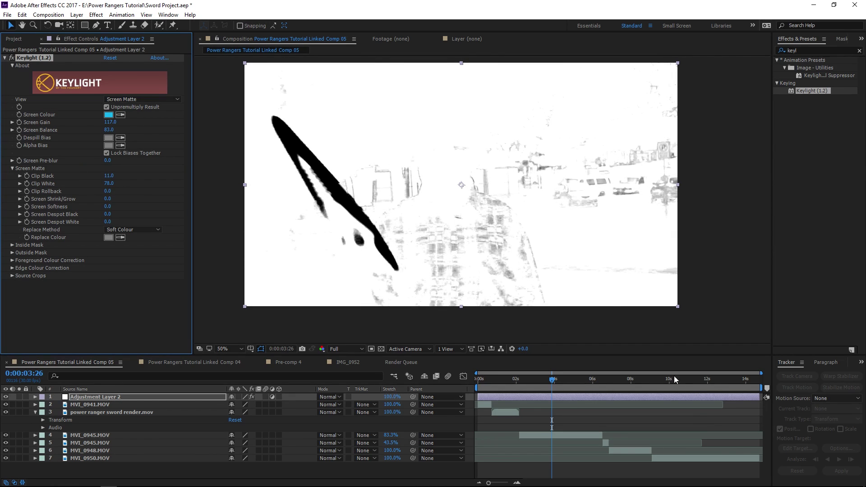
Step: Set the Keylight view to Intermediate Result and preview the keyed-out blade, stopping at 0:00:04:02
click(136, 99)
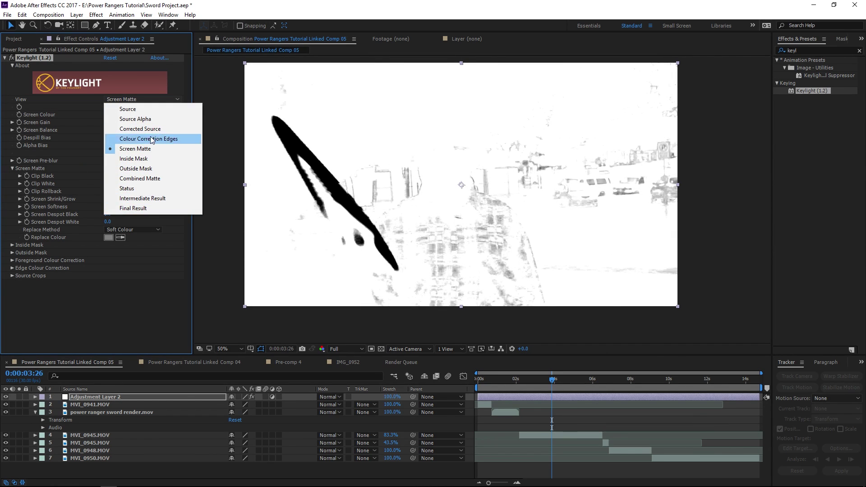
click(170, 199)
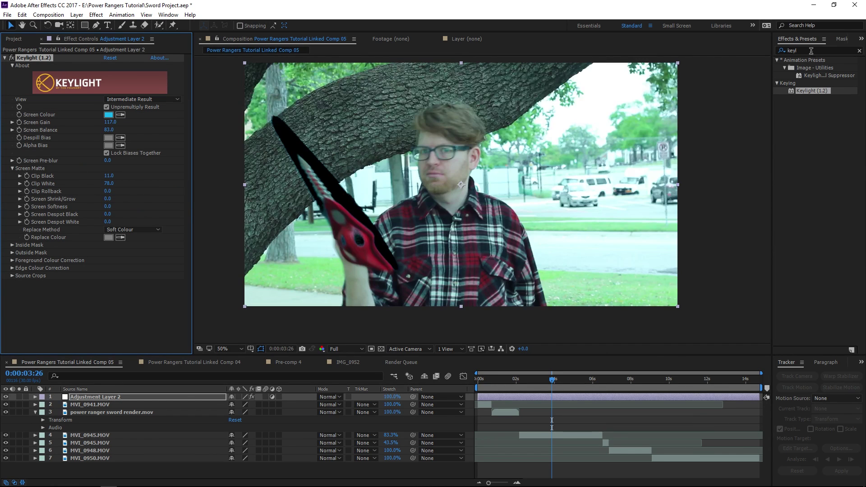
key(space)
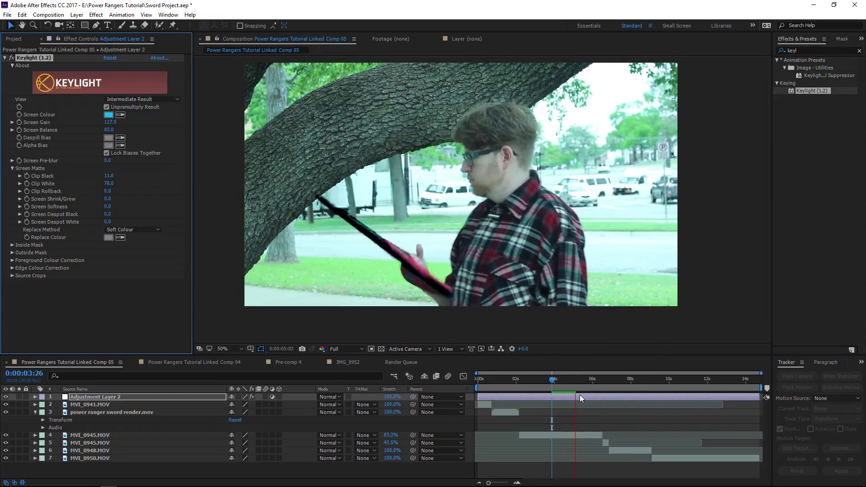
key(space)
mouse_move(578, 385)
mouse_down()
mouse_move(587, 389)
mouse_move(573, 377)
mouse_up()
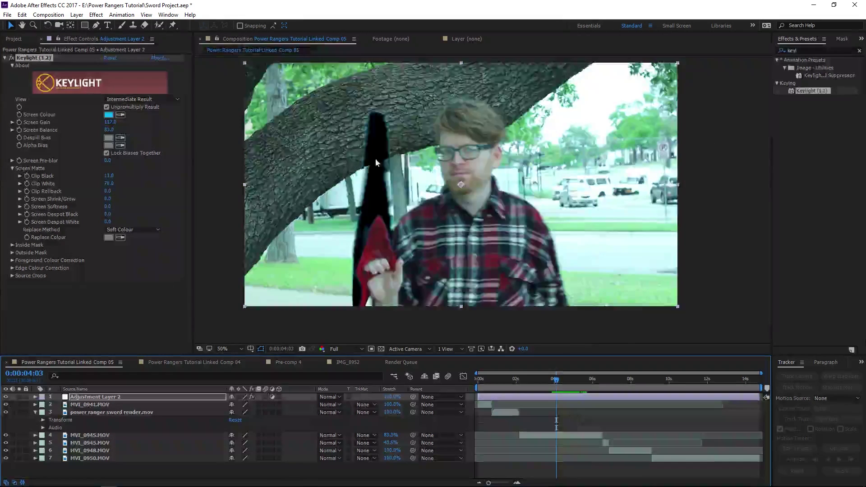
scroll(377, 163, up, 1)
drag(560, 382, 560, 383)
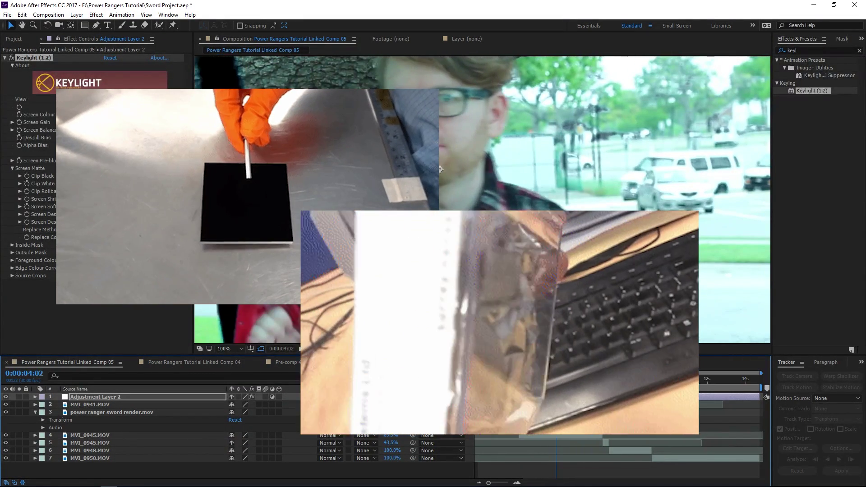
scroll(454, 160, down, 1)
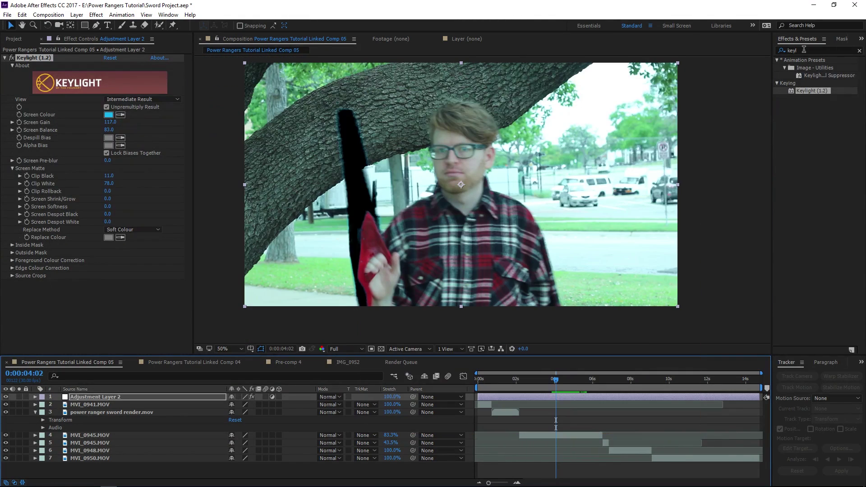
Step: Add an Invert effect to Adjustment Layer 2 and set its channel to Alpha
drag(803, 50, 688, 29)
text(inv)
double_click(812, 91)
click(142, 291)
click(168, 429)
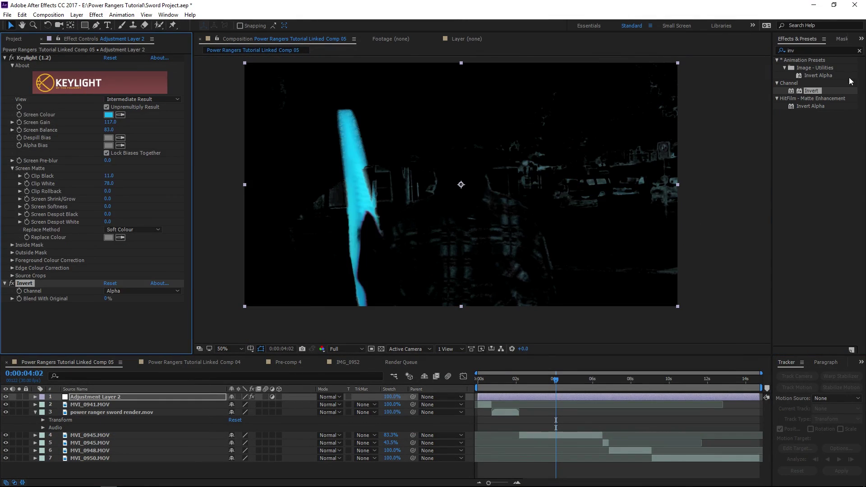
Step: Add the Stylize Glow effect to Adjustment Layer 2 with threshold 78.4%, radius 9 and intensity 1.7
key(ctrl+5)
text(glow)
drag(811, 175, 109, 239)
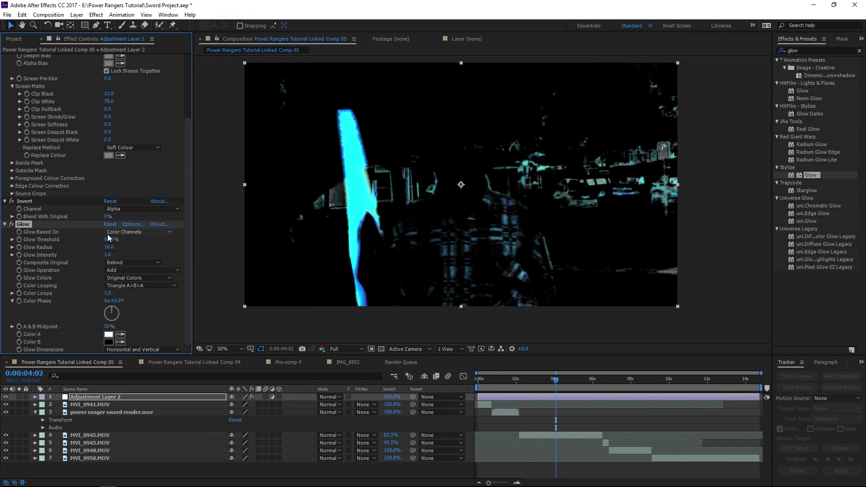
scroll(384, 240, up, 1)
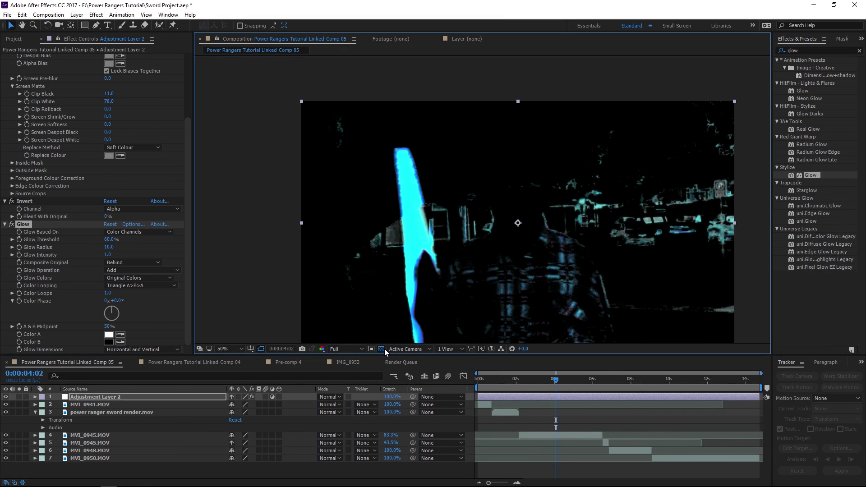
click(382, 349)
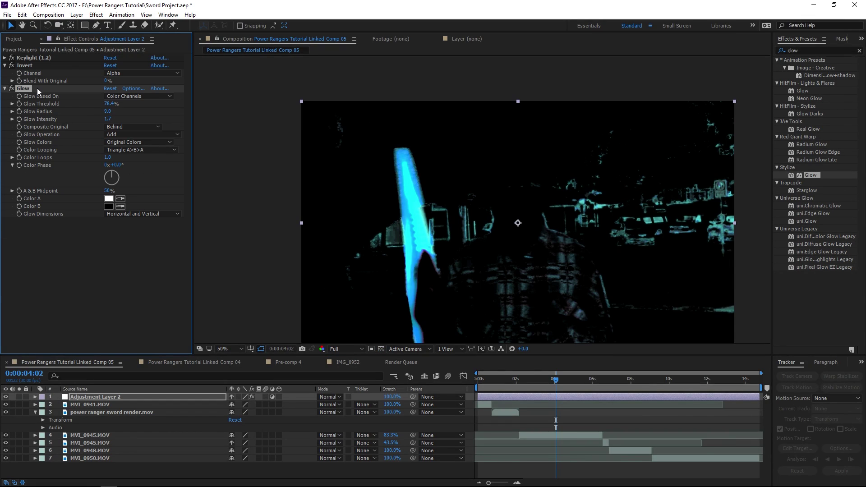
Step: Duplicate the Glow effect and set the copy's radius to 473 and intensity to 6
key(ctrl+d)
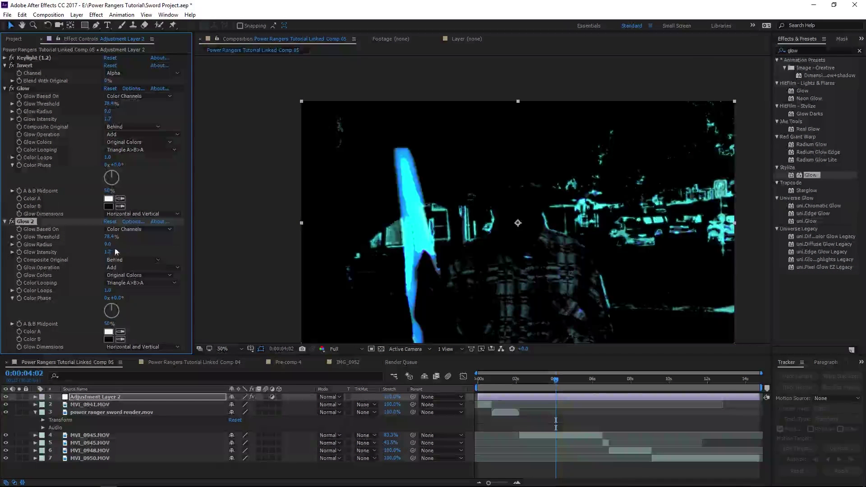
drag(154, 248, 170, 249)
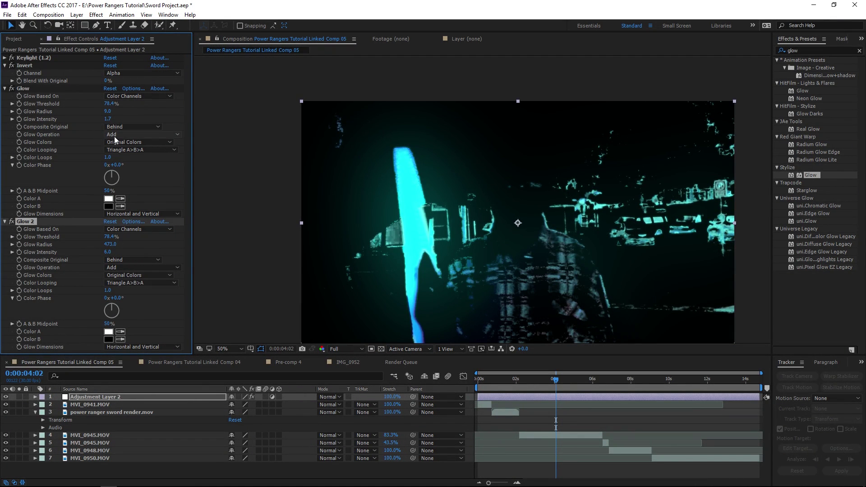
Step: Set the first Glow effect's Glow Operation to None and check the blade at 0:00:03:15
click(115, 136)
click(150, 142)
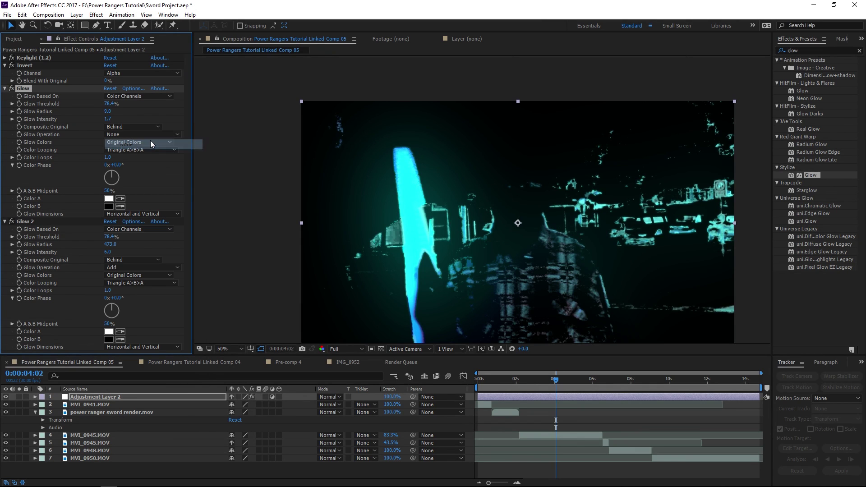
drag(524, 380, 545, 385)
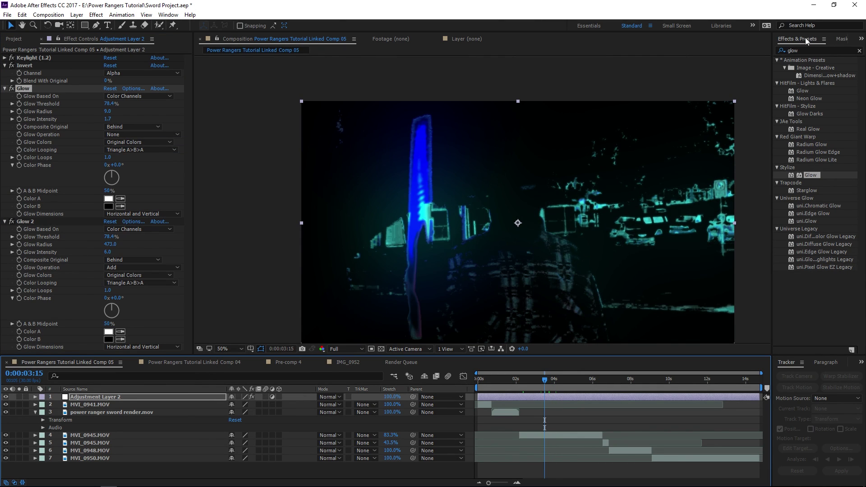
Step: Find the Solid Composite effect and insert it on Adjustment Layer 2 directly above the first Glow effect
click(804, 50)
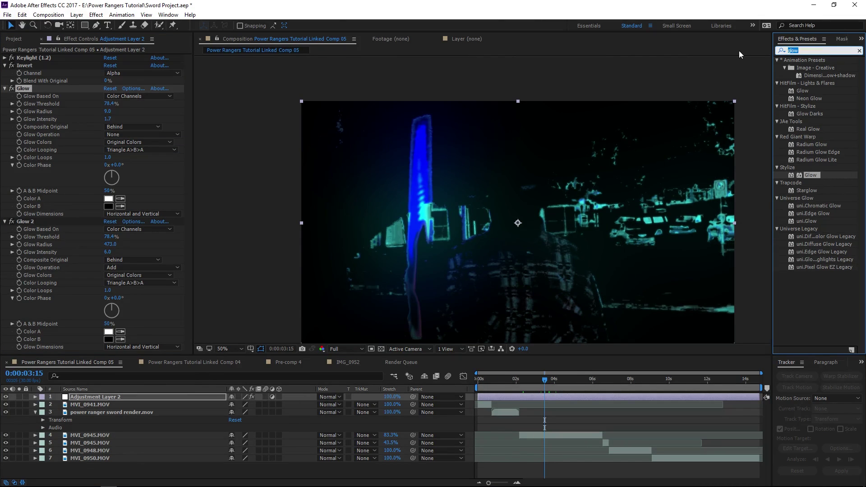
text(solid)
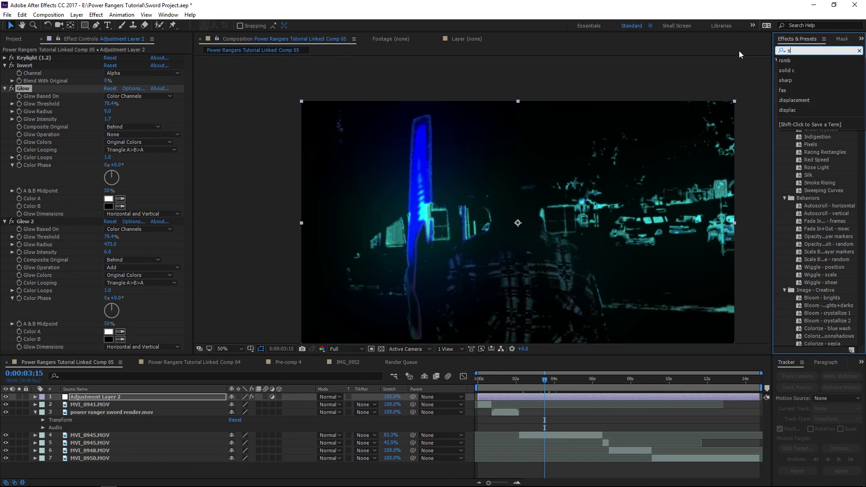
drag(816, 68, 121, 87)
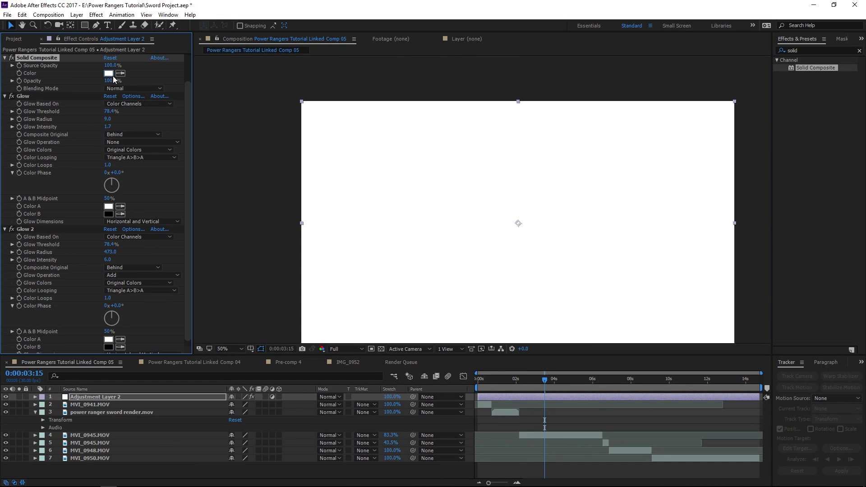
Step: Set the Solid Composite color to black and preview the glowing blade, stopping at 0:00:04:05
click(109, 73)
text(0000FF)
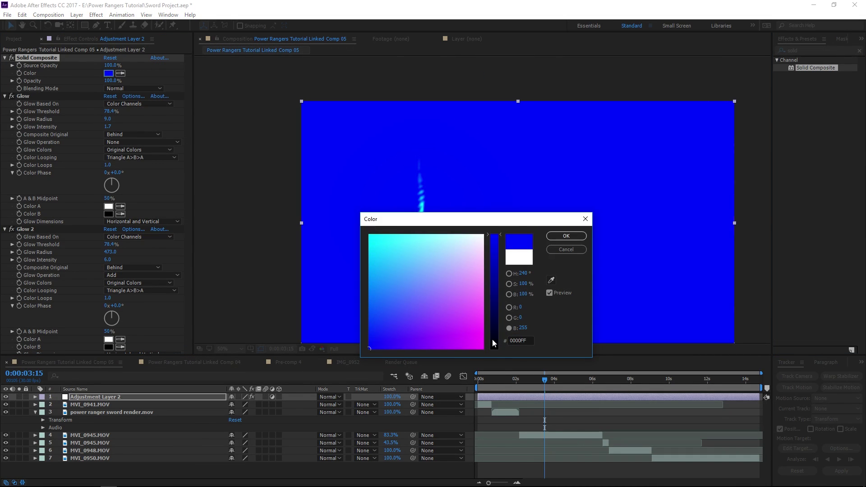
click(494, 345)
key(Return)
key(space)
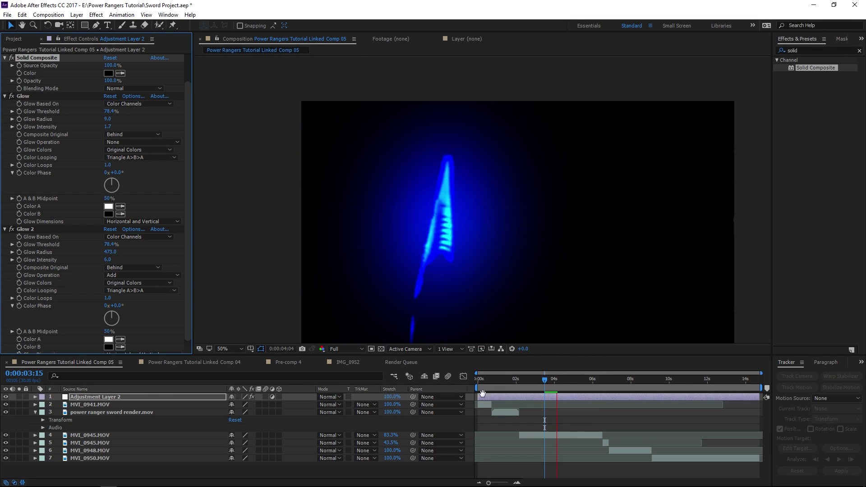
key(space)
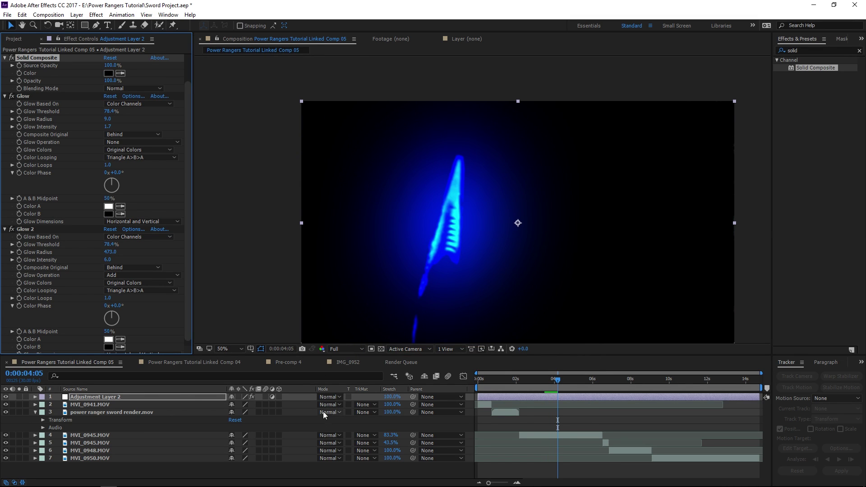
Step: Preview Adjustment Layer 2 over the footage with the Add blending mode, and switch its mode to Screen
click(324, 413)
click(364, 187)
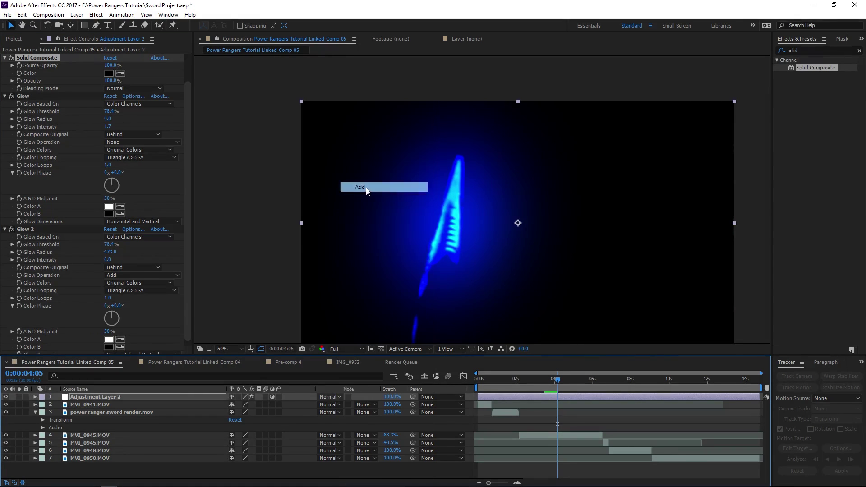
key(space)
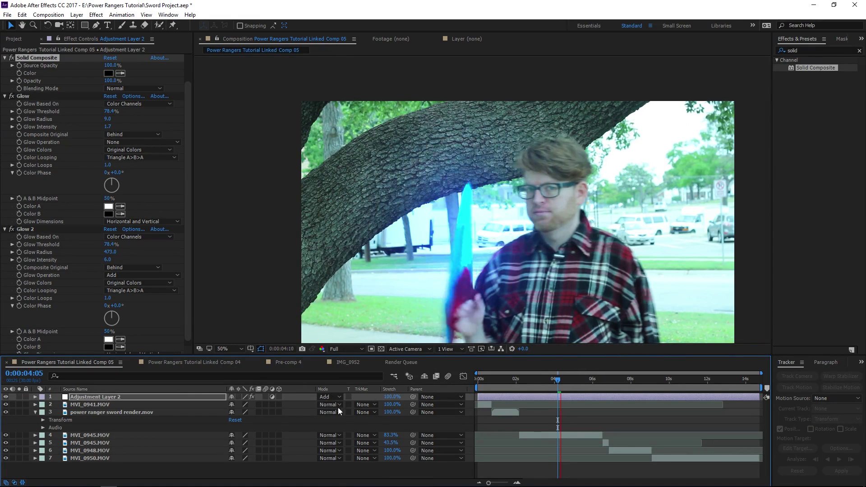
click(333, 398)
click(364, 207)
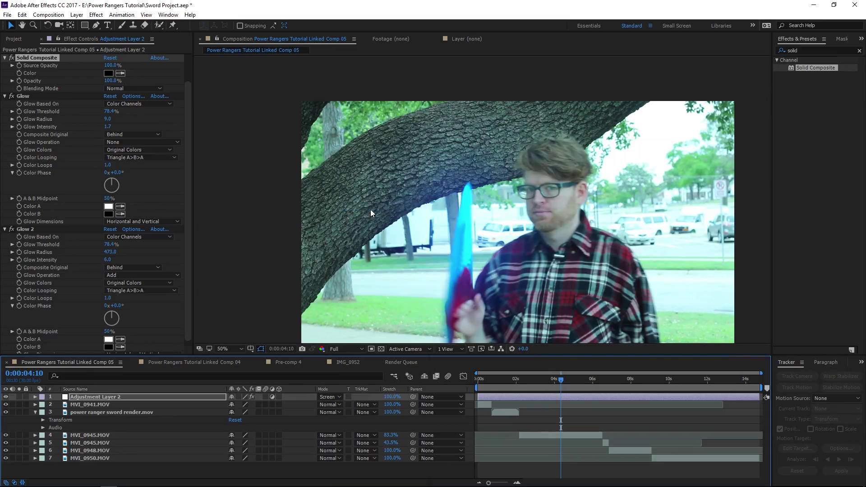